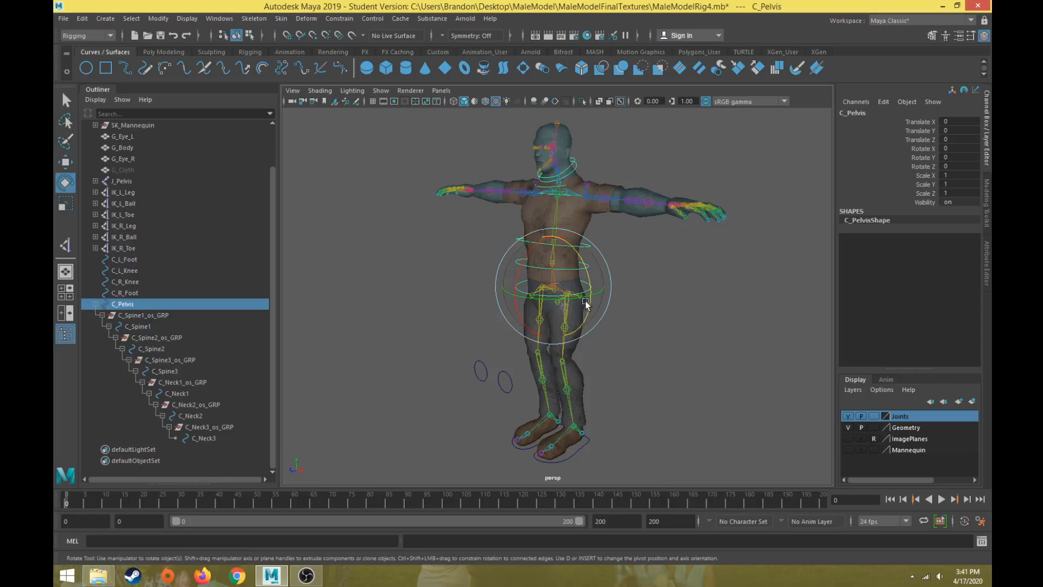
Step: Try moving the pelvis control off its position, and undo the move
{"action": "scroll", "coordinate": [586, 301], "scroll_direction": "up", "scroll_amount": 4}
{"action": "left_click_drag", "start_coordinate": [636, 251], "coordinate": [649, 283], "text": "alt"}
{"action": "middle_click_drag", "start_coordinate": [649, 282], "coordinate": [597, 316], "text": "alt"}
{"action": "left_click_drag", "start_coordinate": [597, 316], "coordinate": [596, 317], "text": "alt"}
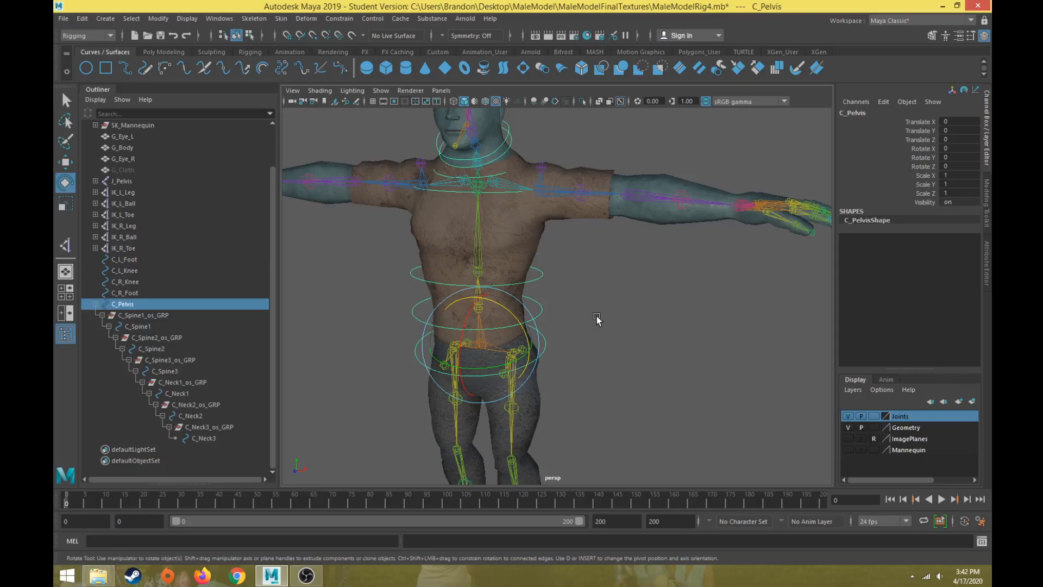
{"action": "left_click", "coordinate": [597, 320]}
{"action": "left_click", "coordinate": [547, 348]}
{"action": "left_click", "coordinate": [575, 336]}
{"action": "left_click", "coordinate": [546, 347]}
{"action": "key", "text": "w"}
{"action": "left_click_drag", "start_coordinate": [481, 345], "coordinate": [507, 358]}
{"action": "key", "text": "ctrl+z"}
Step: Try rotating the pelvis control and the C_Spine1 control, undoing each rotation
{"action": "key", "text": "e"}
{"action": "mouse_move", "coordinate": [531, 315]}
{"action": "left_mouse_down"}
{"action": "mouse_move", "coordinate": [499, 326]}
{"action": "mouse_move", "coordinate": [539, 326]}
{"action": "mouse_move", "coordinate": [546, 285]}
{"action": "mouse_move", "coordinate": [533, 271]}
{"action": "mouse_move", "coordinate": [534, 307]}
{"action": "mouse_move", "coordinate": [516, 312]}
{"action": "left_mouse_up"}
{"action": "key", "text": "ctrl+z"}
{"action": "left_click", "coordinate": [577, 318]}
{"action": "left_click", "coordinate": [543, 311]}
{"action": "key", "text": "ctrl+z"}
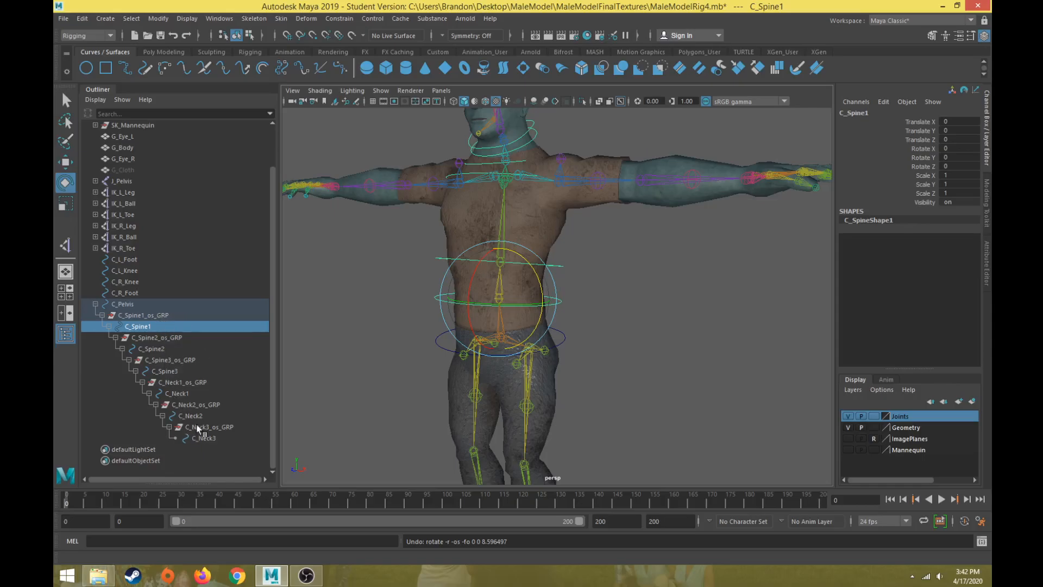
Step: Examine the C_Spine2 control and the left arm's shoulder, elbow and wrist joints
{"action": "left_click", "coordinate": [566, 265]}
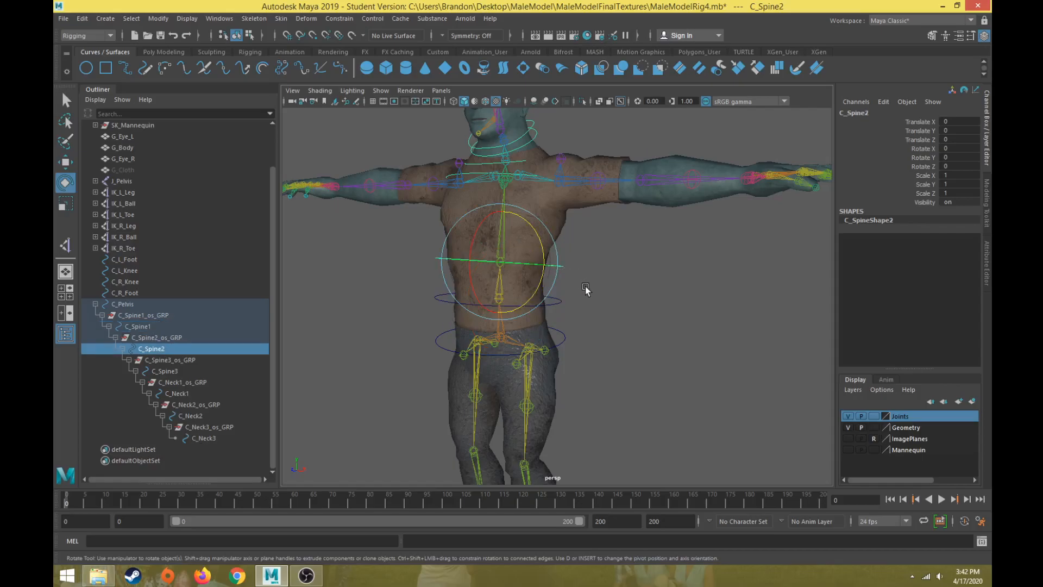
{"action": "left_click_drag", "start_coordinate": [579, 233], "coordinate": [469, 229], "text": "alt"}
{"action": "left_click", "coordinate": [470, 230]}
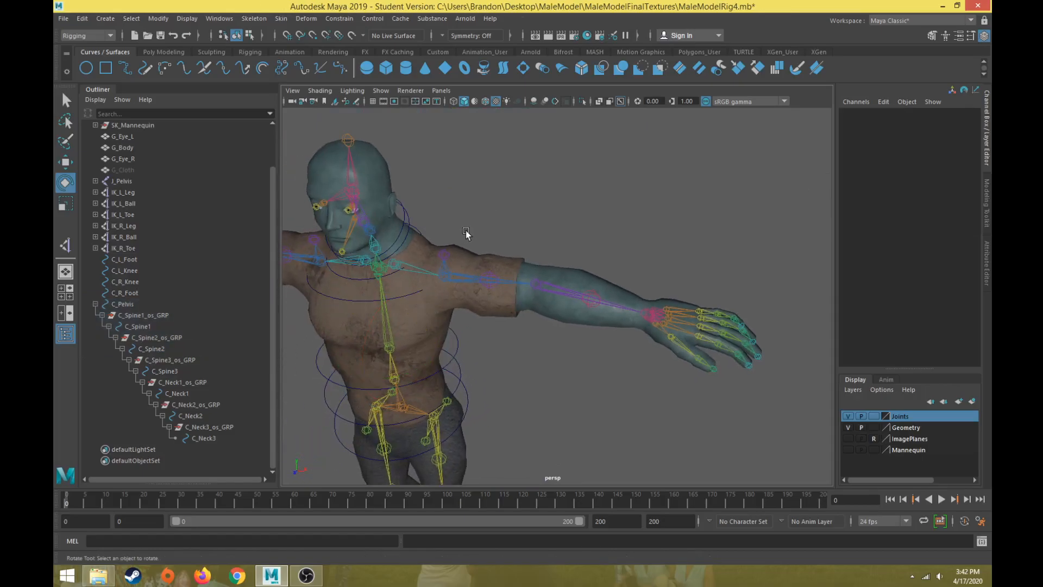
{"action": "left_click", "coordinate": [446, 283]}
{"action": "left_click", "coordinate": [535, 283]}
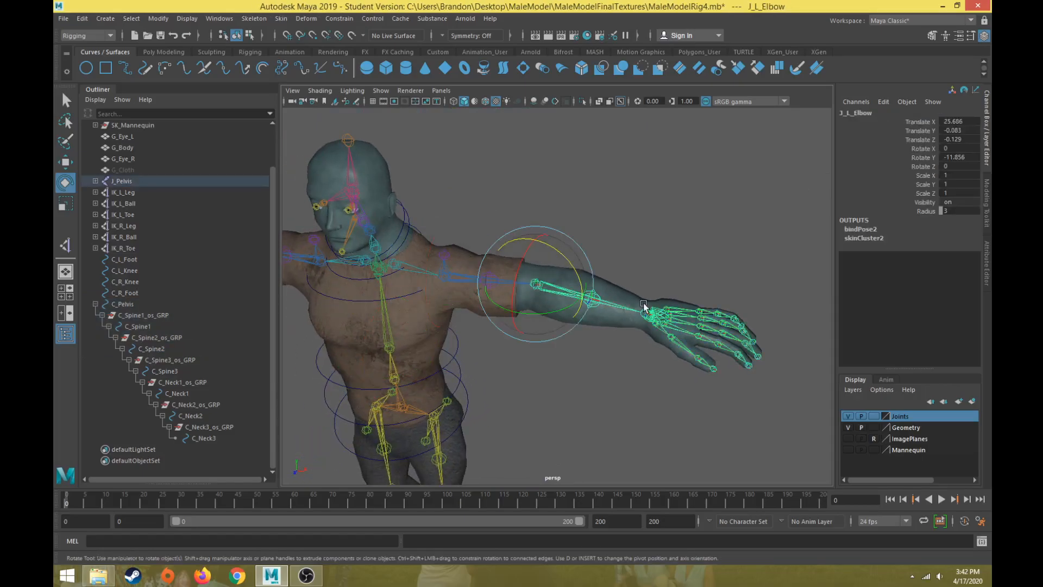
{"action": "left_click", "coordinate": [649, 316]}
{"action": "left_click_drag", "start_coordinate": [474, 366], "coordinate": [504, 379], "text": "alt"}
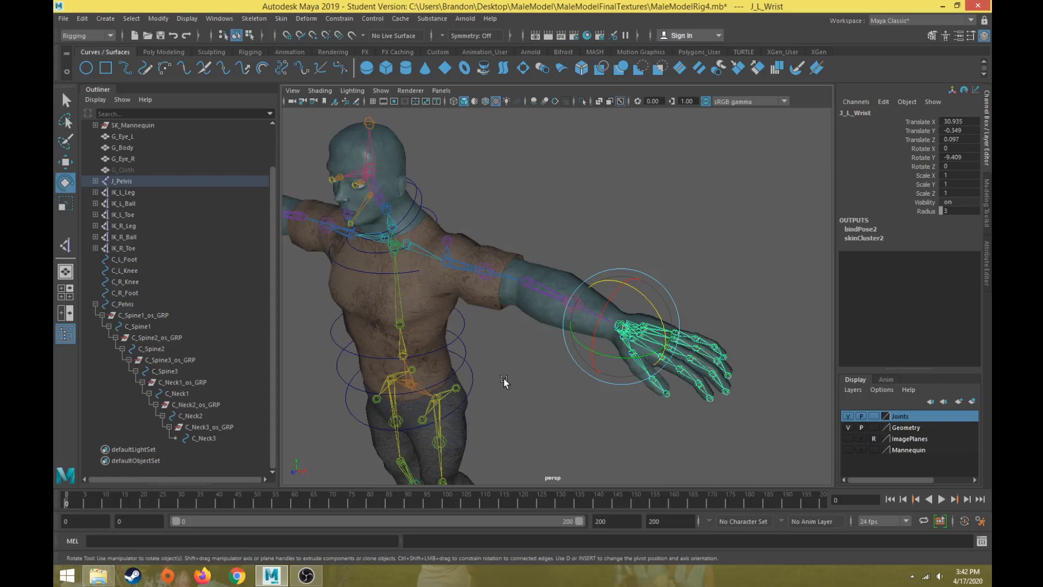
{"action": "left_click_drag", "start_coordinate": [535, 438], "coordinate": [559, 333], "text": "alt"}
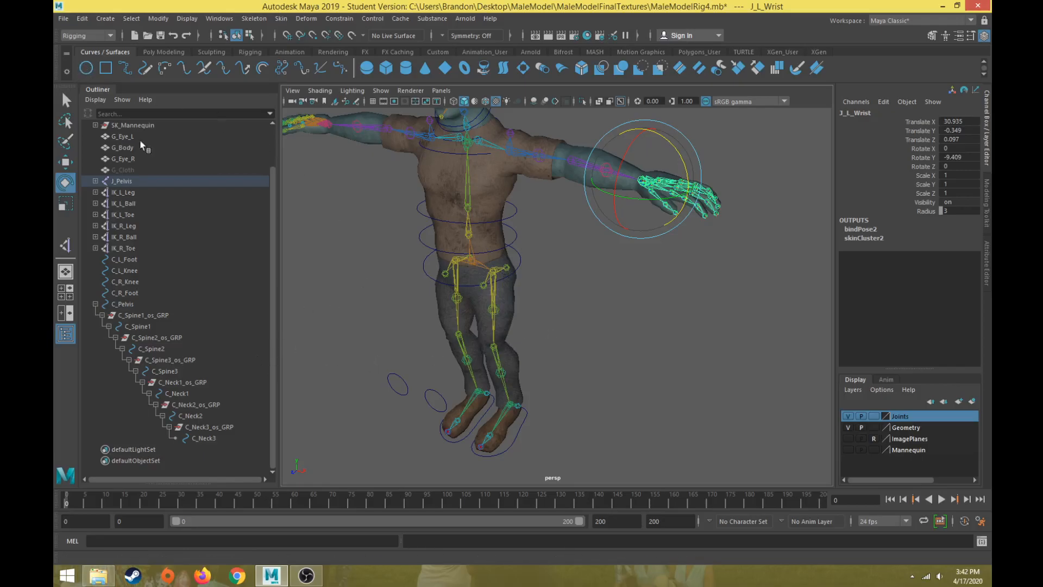
Step: Create a NURBS circle near the left arm and scale it uniformly to about 16.5
{"action": "left_click", "coordinate": [86, 68]}
{"action": "scroll", "coordinate": [480, 389], "scroll_direction": "down", "scroll_amount": 4}
{"action": "key", "text": "w"}
{"action": "left_click_drag", "start_coordinate": [505, 399], "coordinate": [576, 249], "text": "alt"}
{"action": "key", "text": "r"}
{"action": "key", "text": "f"}
{"action": "scroll", "coordinate": [554, 293], "scroll_direction": "down", "scroll_amount": 3}
{"action": "left_click_drag", "start_coordinate": [531, 323], "coordinate": [544, 322], "text": "alt"}
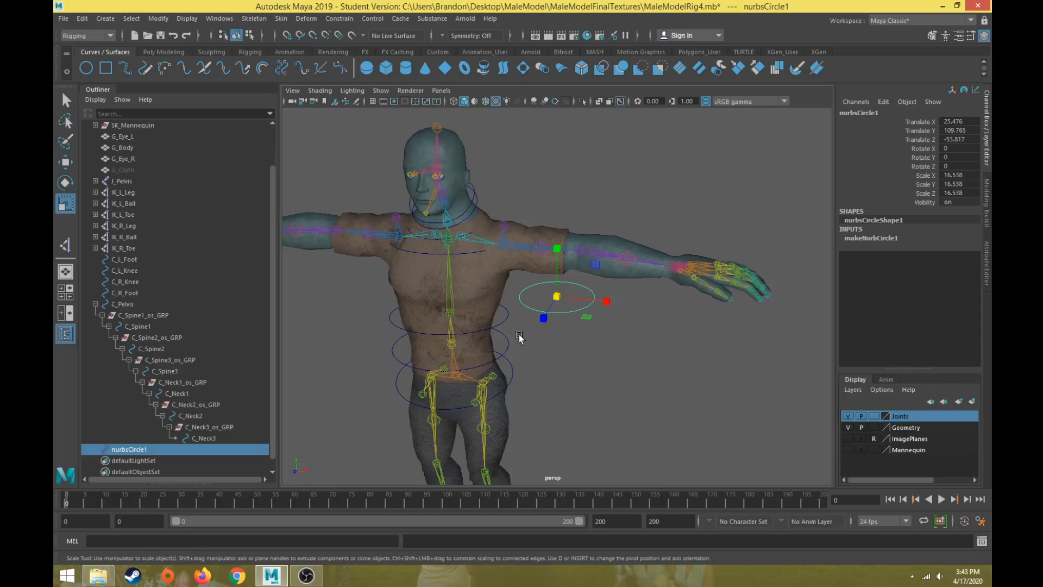
Step: Snap the new circle onto the left shoulder joint, hiding the Geometry layer while placing it and showing it again
{"action": "scroll", "coordinate": [519, 337], "scroll_direction": "up", "scroll_amount": 5}
{"action": "scroll", "coordinate": [519, 337], "scroll_direction": "down", "scroll_amount": 3}
{"action": "left_click_drag", "start_coordinate": [522, 335], "coordinate": [528, 339], "text": "alt"}
{"action": "middle_click_drag", "start_coordinate": [528, 339], "coordinate": [516, 354], "text": "alt"}
{"action": "left_click_drag", "start_coordinate": [515, 354], "coordinate": [737, 423], "text": "alt"}
{"action": "key", "text": "w"}
{"action": "left_click", "coordinate": [847, 427]}
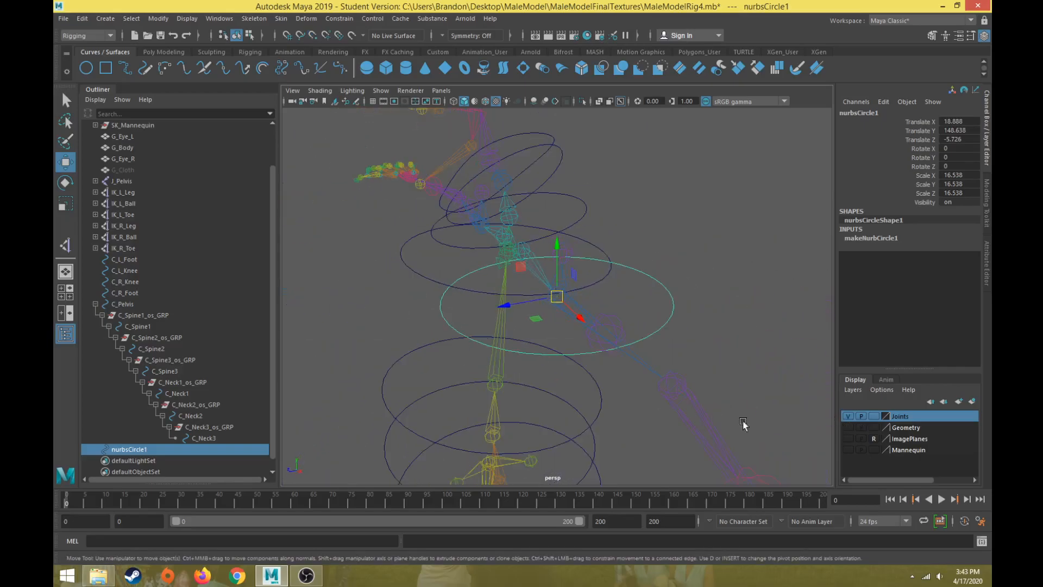
{"action": "left_click", "coordinate": [847, 427]}
{"action": "left_click_drag", "start_coordinate": [606, 379], "coordinate": [603, 326], "text": "alt"}
Step: Set the shoulder circle's Rotate Z to 90 and scale it uniformly to about 11.8
{"action": "key", "text": "e"}
{"action": "left_click", "coordinate": [956, 166]}
{"action": "type", "text": "-90"}
{"action": "key", "text": "Return"}
{"action": "left_click_drag", "start_coordinate": [566, 328], "coordinate": [507, 359], "text": "alt"}
{"action": "key", "text": "r"}
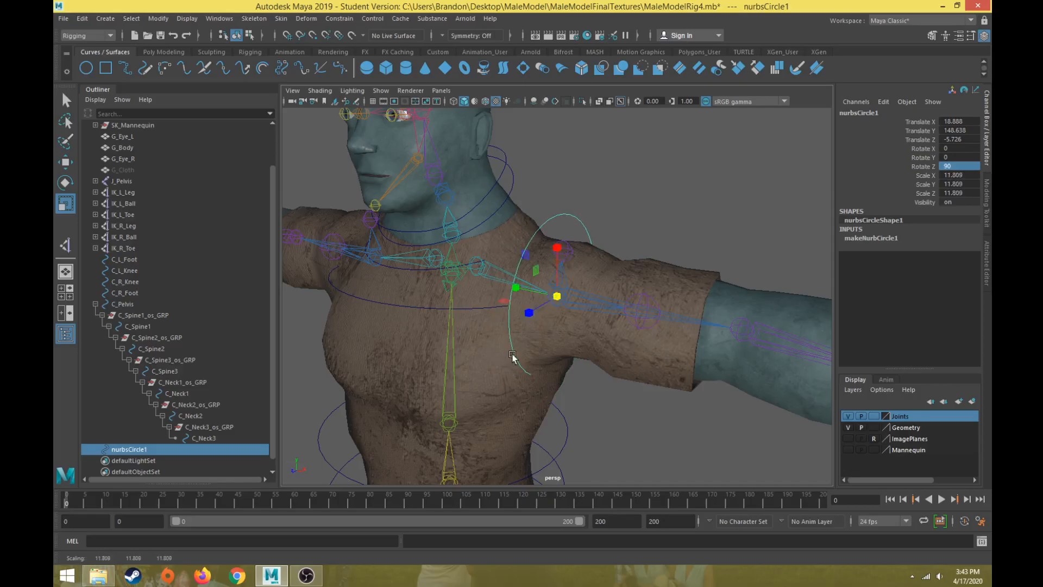
{"action": "left_click_drag", "start_coordinate": [535, 309], "coordinate": [554, 282], "text": "alt"}
Step: Move the shoulder circle's lower control vertices outward under the armpit so the curve slants, and return to object mode
{"action": "right_click_drag", "start_coordinate": [594, 208], "coordinate": [553, 207]}
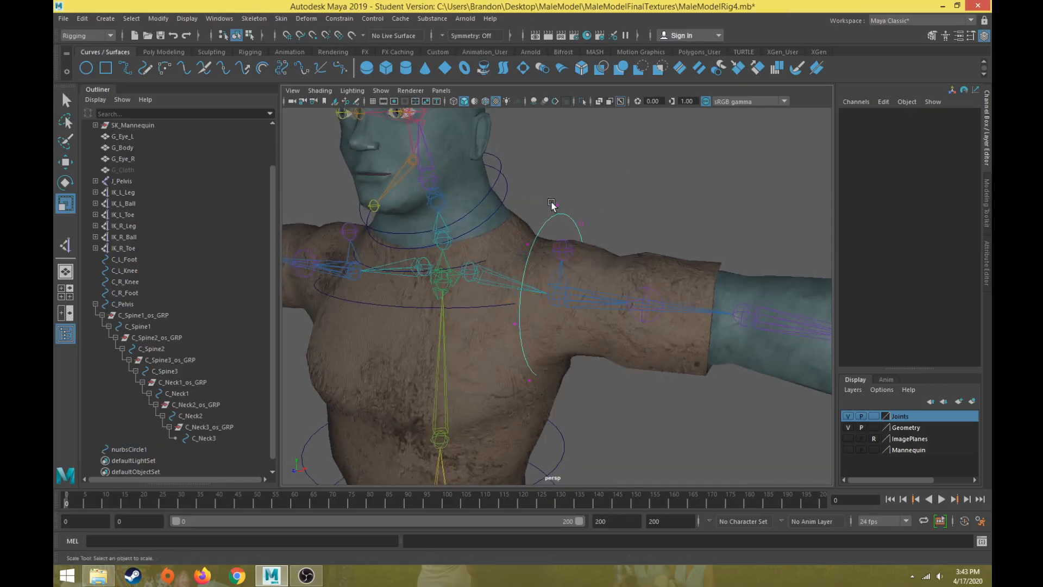
{"action": "left_click", "coordinate": [849, 427]}
{"action": "left_click_drag", "start_coordinate": [523, 364], "coordinate": [638, 441], "text": "alt"}
{"action": "left_click", "coordinate": [849, 428]}
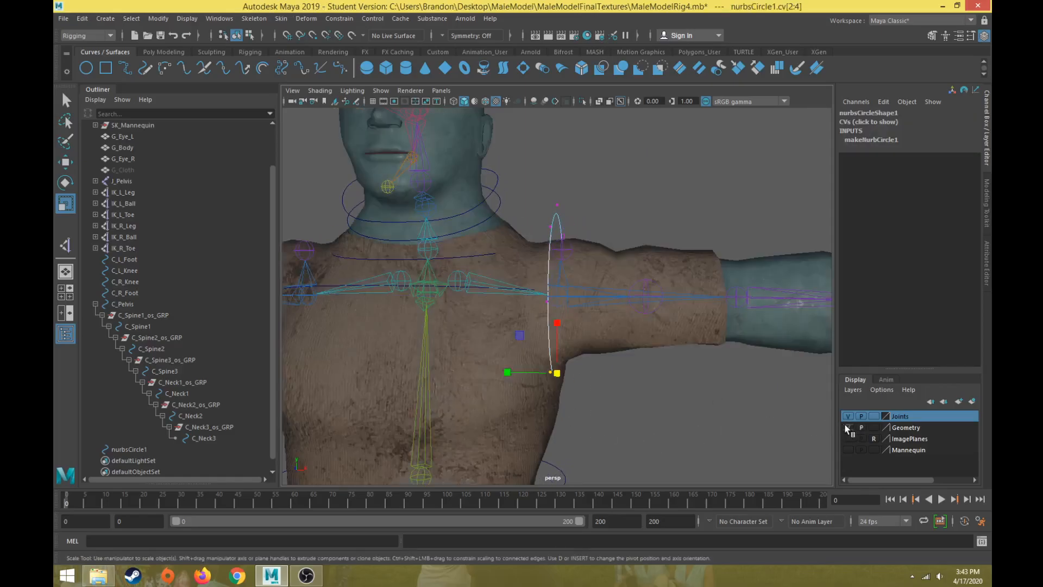
{"action": "key", "text": "w"}
{"action": "middle_click_drag", "start_coordinate": [598, 340], "coordinate": [628, 345]}
{"action": "left_click_drag", "start_coordinate": [628, 344], "coordinate": [588, 367], "text": "alt"}
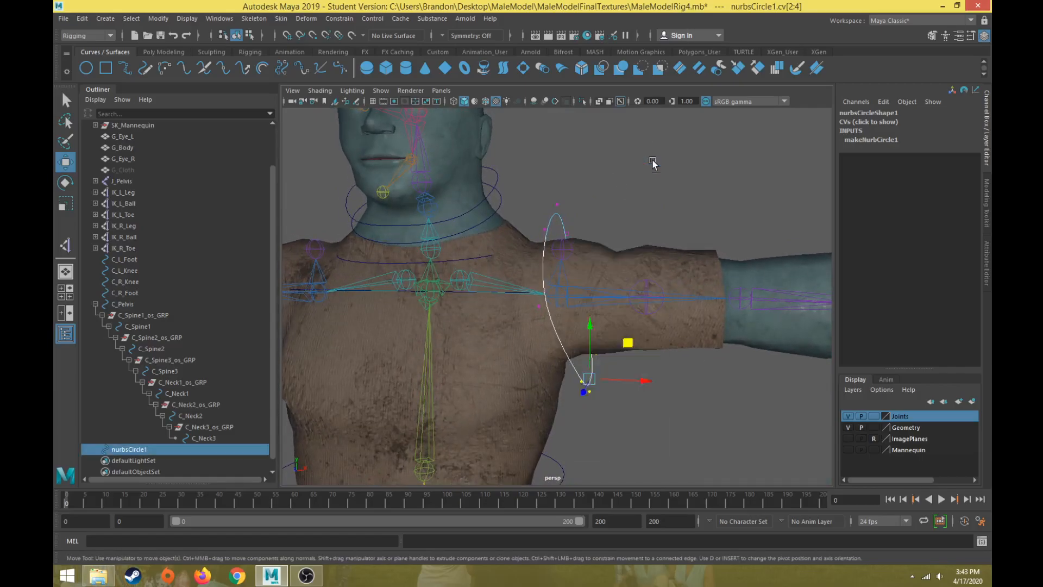
{"action": "key", "text": "F8"}
{"action": "left_click_drag", "start_coordinate": [632, 399], "coordinate": [594, 378], "text": "alt"}
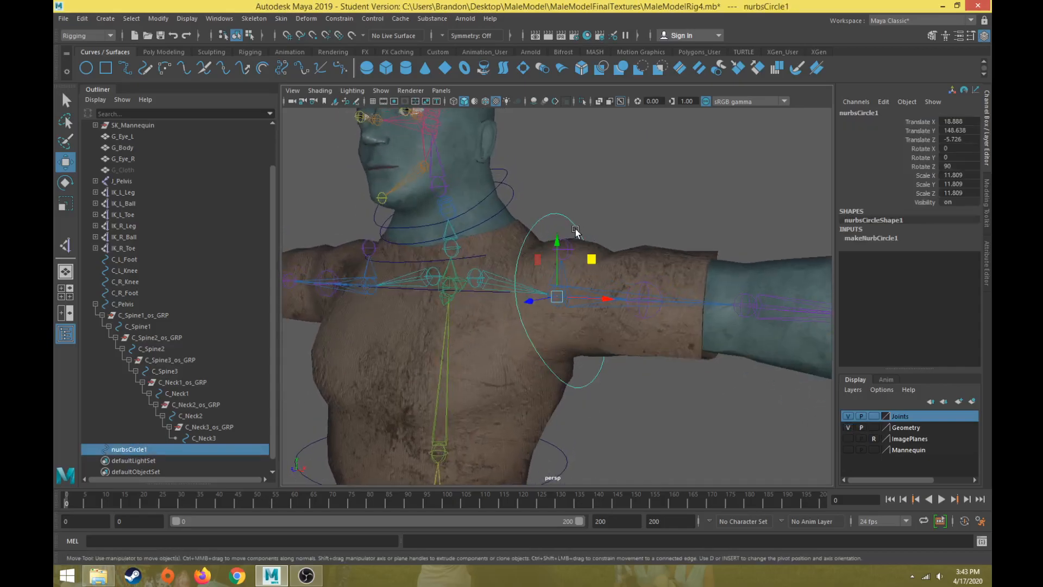
Step: Rename the shoulder circle as C_L_Shoulder
{"action": "left_click", "coordinate": [863, 112]}
{"action": "key", "text": "BackSpace"}
{"action": "key", "text": "BackSpace"}
{"action": "key", "text": "BackSpace"}
{"action": "key", "text": "BackSpace"}
{"action": "key", "text": "BackSpace"}
{"action": "key", "text": "BackSpace"}
{"action": "key", "text": "BackSpace"}
{"action": "type", "text": "C_Shou"}
{"action": "key", "text": "BackSpace"}
{"action": "key", "text": "BackSpace"}
{"action": "key", "text": "BackSpace"}
{"action": "key", "text": "BackSpace"}
{"action": "type", "text": "L"}
{"action": "key", "text": "Delete"}
{"action": "key", "text": "Delete"}
{"action": "key", "text": "Delete"}
{"action": "key", "text": "Delete"}
{"action": "key", "text": "Delete"}
{"action": "type", "text": "_Shoulder"}
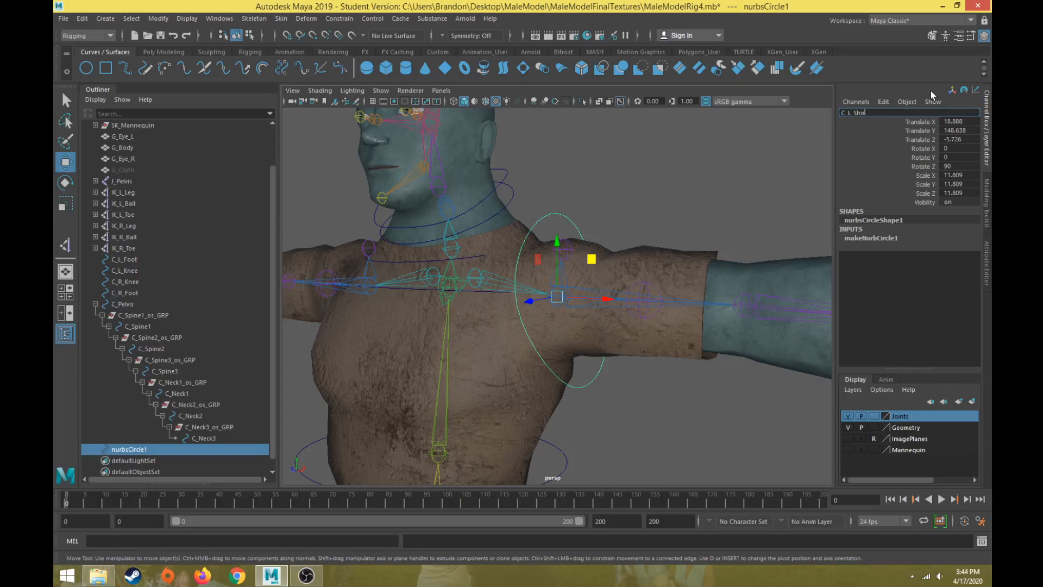
{"action": "key", "text": "Return"}
Step: Create a second NURBS circle below the left forearm and scale it uniformly to about 11.5
{"action": "left_click_drag", "start_coordinate": [523, 275], "coordinate": [501, 317], "text": "alt"}
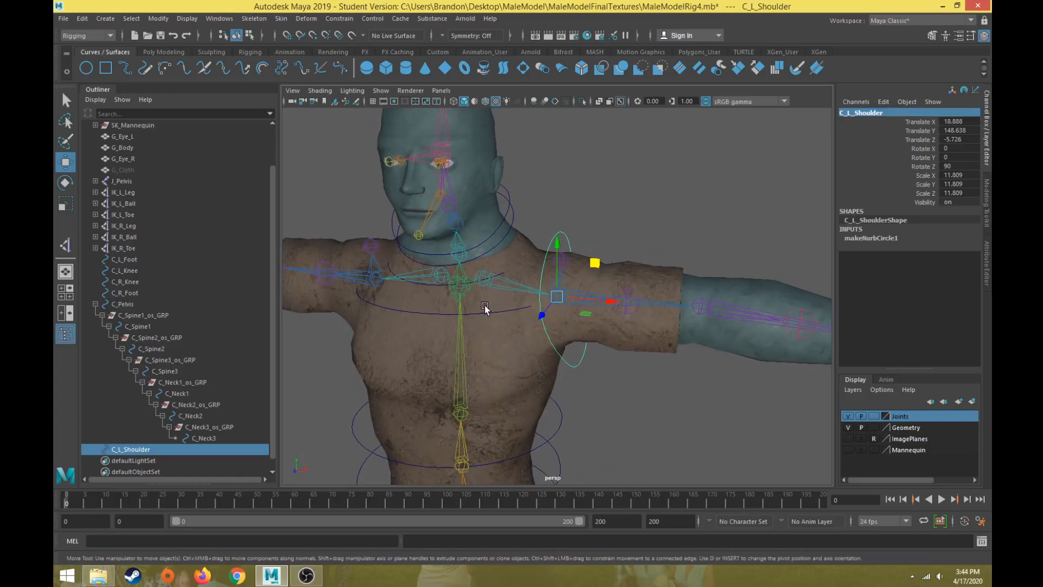
{"action": "scroll", "coordinate": [511, 329], "scroll_direction": "down", "scroll_amount": 6}
{"action": "middle_click_drag", "start_coordinate": [496, 358], "coordinate": [505, 313], "text": "alt"}
{"action": "left_click_drag", "start_coordinate": [491, 331], "coordinate": [468, 331], "text": "alt"}
{"action": "left_click", "coordinate": [86, 68]}
{"action": "scroll", "coordinate": [636, 402], "scroll_direction": "down", "scroll_amount": 3}
{"action": "middle_click_drag", "start_coordinate": [635, 403], "coordinate": [625, 375], "text": "alt"}
{"action": "left_click_drag", "start_coordinate": [525, 427], "coordinate": [618, 239]}
{"action": "key", "text": "r"}
{"action": "left_click", "coordinate": [616, 242]}
{"action": "key", "text": "v"}
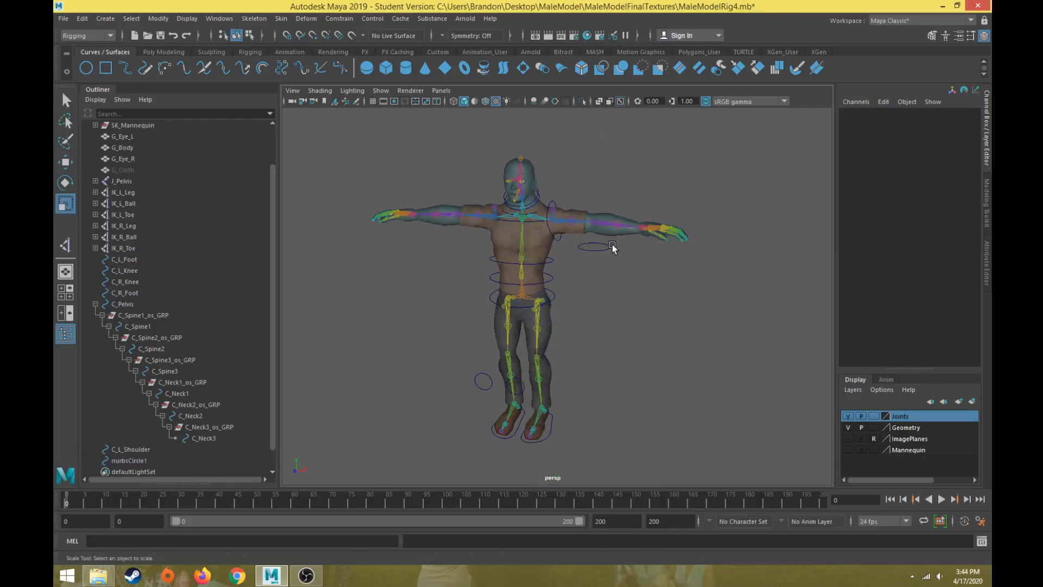
{"action": "left_click", "coordinate": [608, 247]}
{"action": "key", "text": "f"}
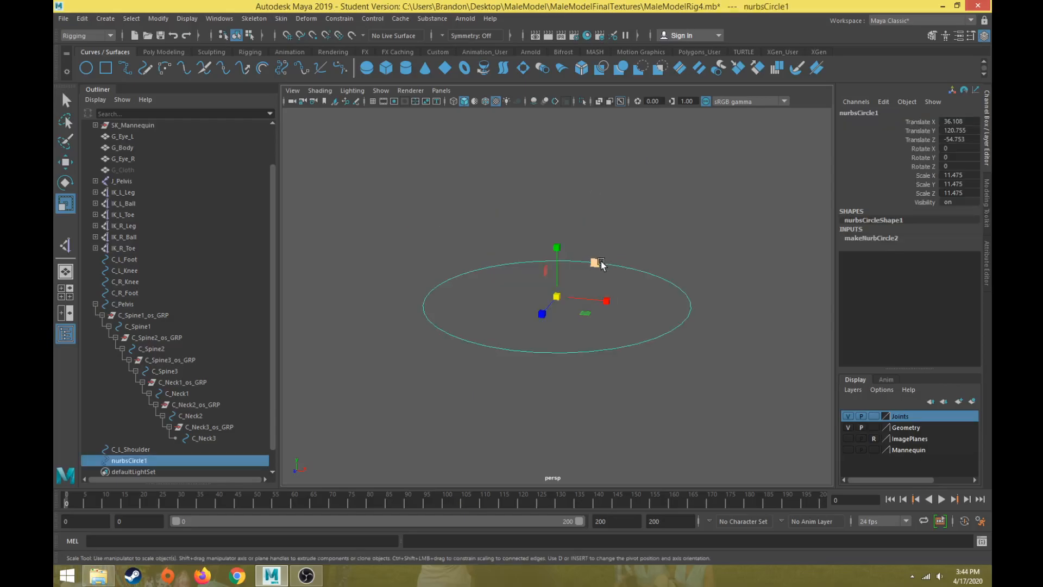
Step: Snap the second circle onto the left elbow joint, hiding the Geometry layer while placing it and showing it again
{"action": "scroll", "coordinate": [576, 282], "scroll_direction": "down", "scroll_amount": 5}
{"action": "key", "text": "w"}
{"action": "key", "text": "v"}
{"action": "left_click_drag", "start_coordinate": [558, 301], "coordinate": [541, 259]}
{"action": "left_click", "coordinate": [848, 428]}
{"action": "key", "text": "v"}
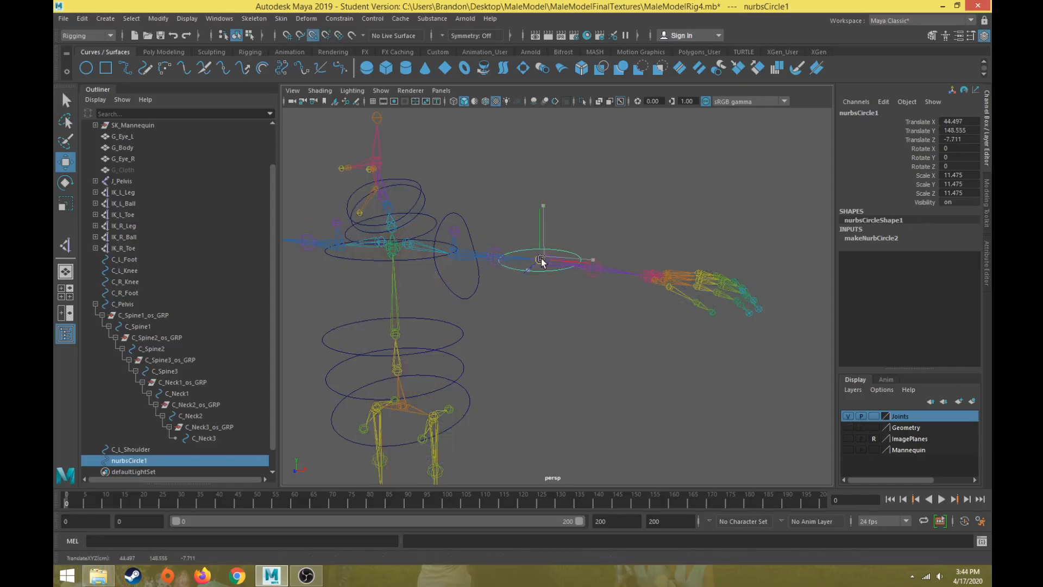
{"action": "left_click", "coordinate": [849, 428]}
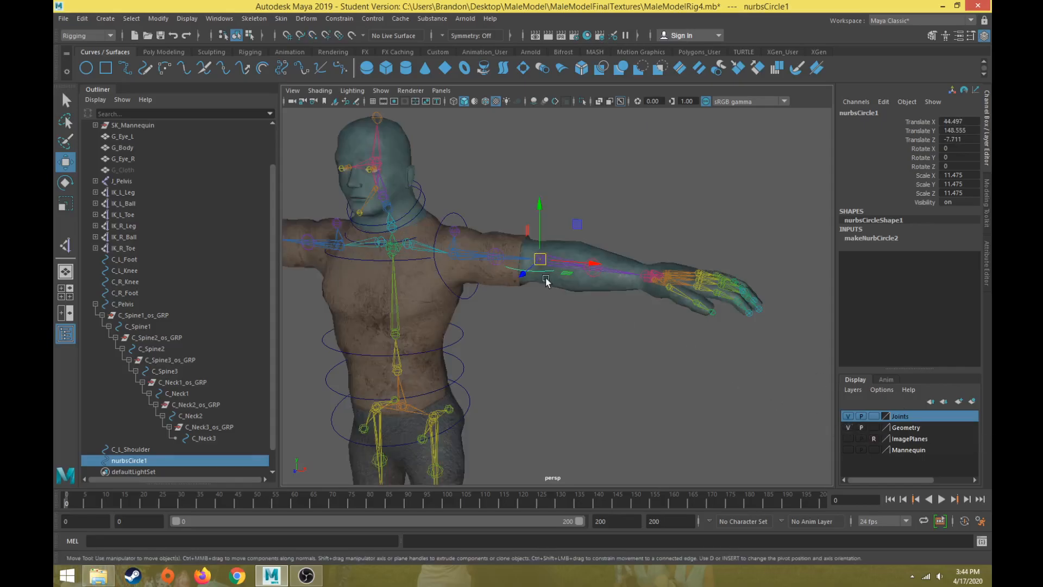
{"action": "key", "text": "f"}
{"action": "scroll", "coordinate": [548, 284], "scroll_direction": "down", "scroll_amount": 3}
Step: Set the elbow circle's Rotate Z to 90 and activate the Scale tool on it
{"action": "key", "text": "e"}
{"action": "left_click_drag", "start_coordinate": [587, 265], "coordinate": [601, 361]}
{"action": "double_click", "coordinate": [956, 166]}
{"action": "type", "text": "-90"}
{"action": "key", "text": "Return"}
{"action": "middle_click_drag", "start_coordinate": [702, 303], "coordinate": [689, 304], "text": "alt"}
{"action": "right_click_drag", "start_coordinate": [689, 302], "coordinate": [538, 300], "text": "alt"}
{"action": "left_click", "coordinate": [631, 262]}
{"action": "left_click", "coordinate": [542, 273]}
{"action": "key", "text": "r"}
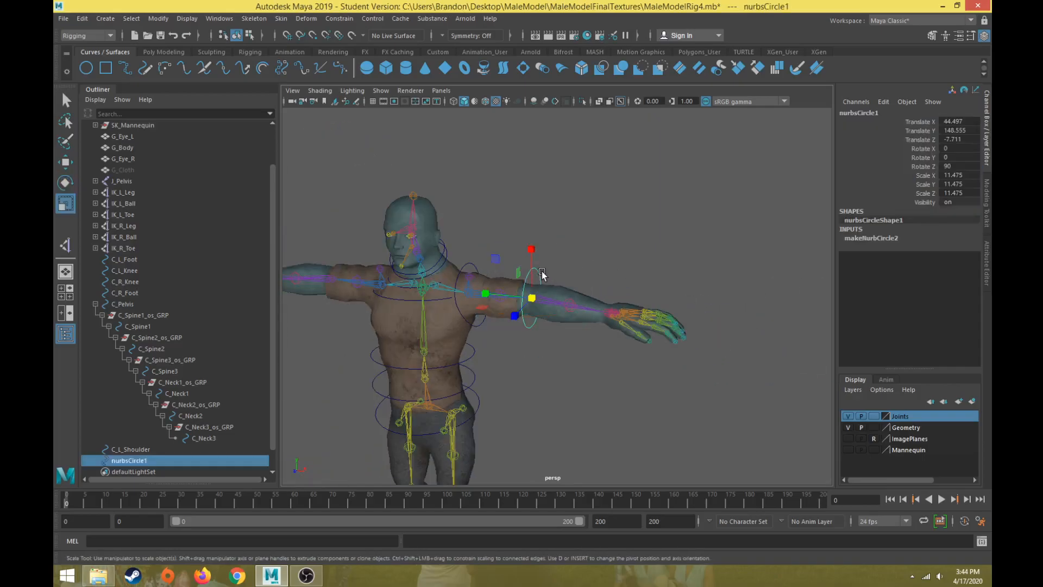
{"action": "left_click_drag", "start_coordinate": [532, 298], "coordinate": [683, 291]}
{"action": "scroll", "coordinate": [696, 294], "scroll_direction": "down", "scroll_amount": 3}
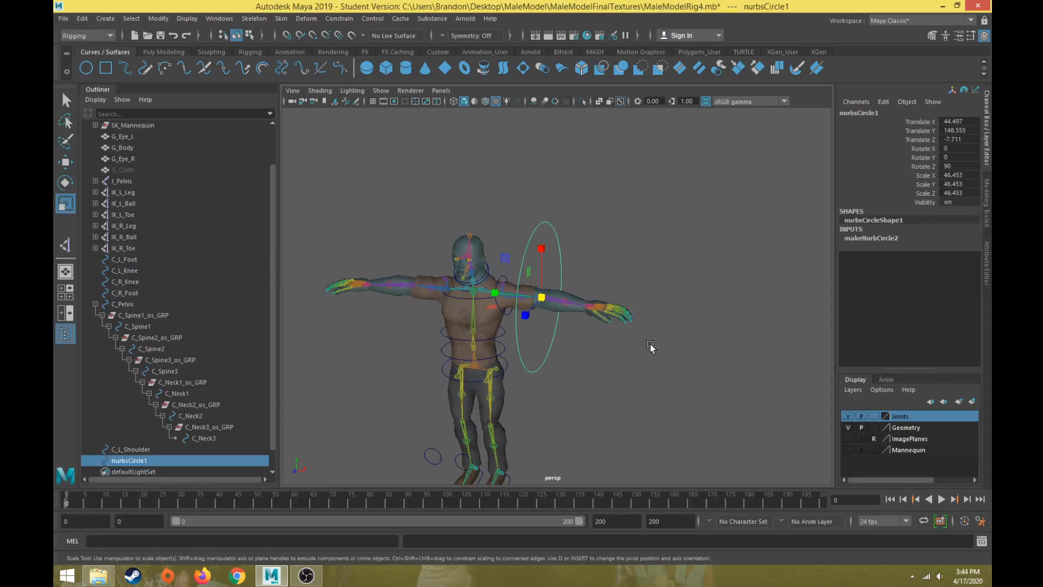
{"action": "key", "text": "ctrl+z"}
Step: Scale the elbow circle uniformly to about 9.85 so it fits closely around the arm
{"action": "scroll", "coordinate": [614, 342], "scroll_direction": "up", "scroll_amount": 5}
{"action": "left_click_drag", "start_coordinate": [577, 331], "coordinate": [498, 323], "text": "alt"}
{"action": "left_click_drag", "start_coordinate": [524, 279], "coordinate": [600, 295]}
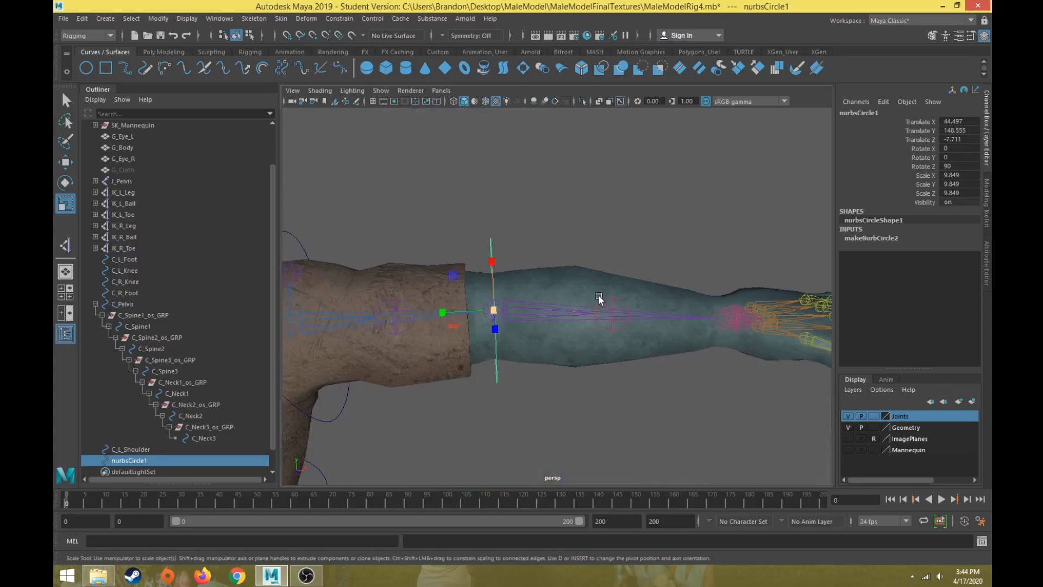
{"action": "scroll", "coordinate": [600, 296], "scroll_direction": "down", "scroll_amount": 3}
{"action": "left_click_drag", "start_coordinate": [569, 326], "coordinate": [521, 349], "text": "alt"}
{"action": "scroll", "coordinate": [520, 351], "scroll_direction": "up", "scroll_amount": 3}
{"action": "left_click_drag", "start_coordinate": [428, 294], "coordinate": [486, 213], "text": "alt"}
{"action": "left_click", "coordinate": [484, 187]}
{"action": "left_click_drag", "start_coordinate": [657, 315], "coordinate": [708, 304], "text": "alt"}
{"action": "left_click", "coordinate": [608, 240]}
{"action": "middle_click_drag", "start_coordinate": [614, 288], "coordinate": [539, 287], "text": "alt"}
Step: Duplicate the elbow circle and snap the copy onto the left wrist joint, hiding the Geometry layer while checking its placement
{"action": "key", "text": "ctrl+d"}
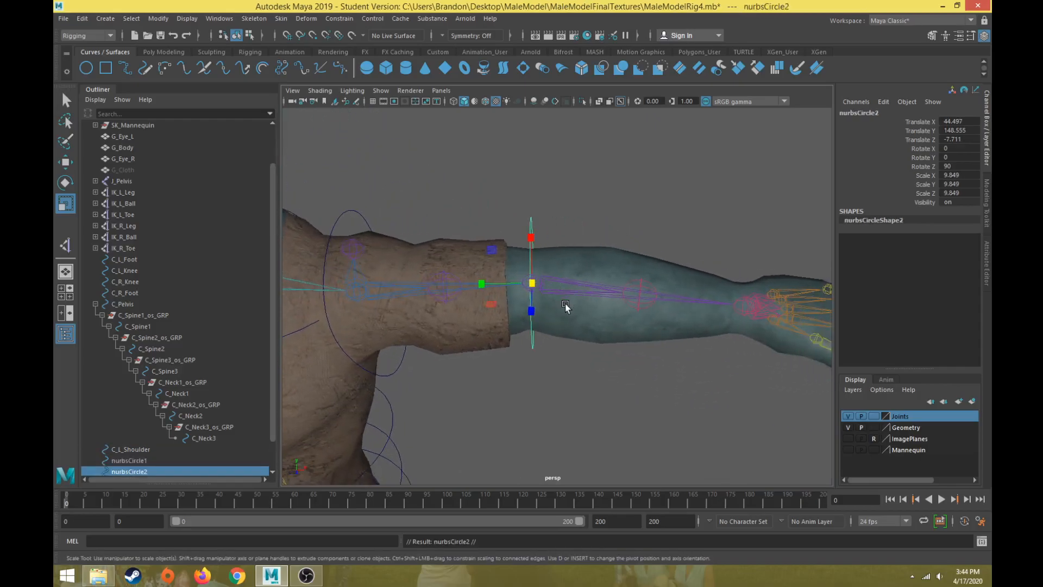
{"action": "key", "text": "w"}
{"action": "left_click_drag", "start_coordinate": [535, 282], "coordinate": [745, 303]}
{"action": "left_click", "coordinate": [848, 428]}
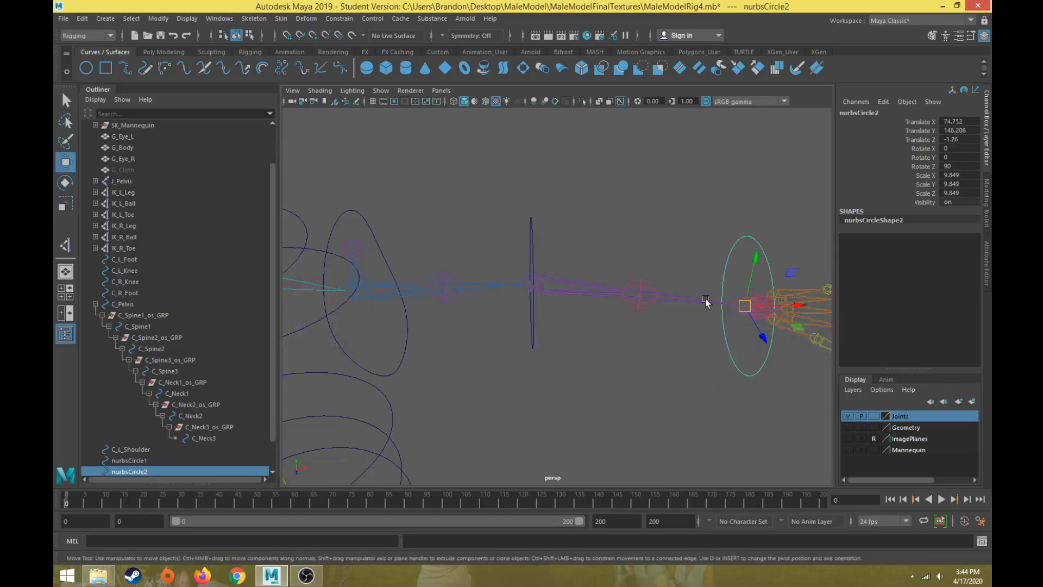
{"action": "left_click", "coordinate": [745, 307]}
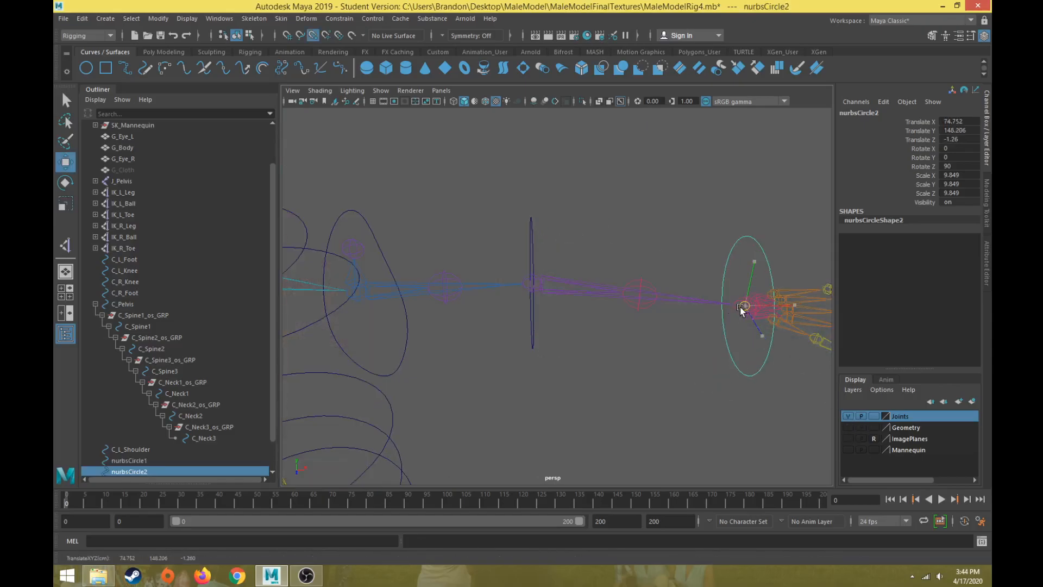
{"action": "left_click", "coordinate": [848, 427]}
{"action": "scroll", "coordinate": [477, 337], "scroll_direction": "down", "scroll_amount": 3}
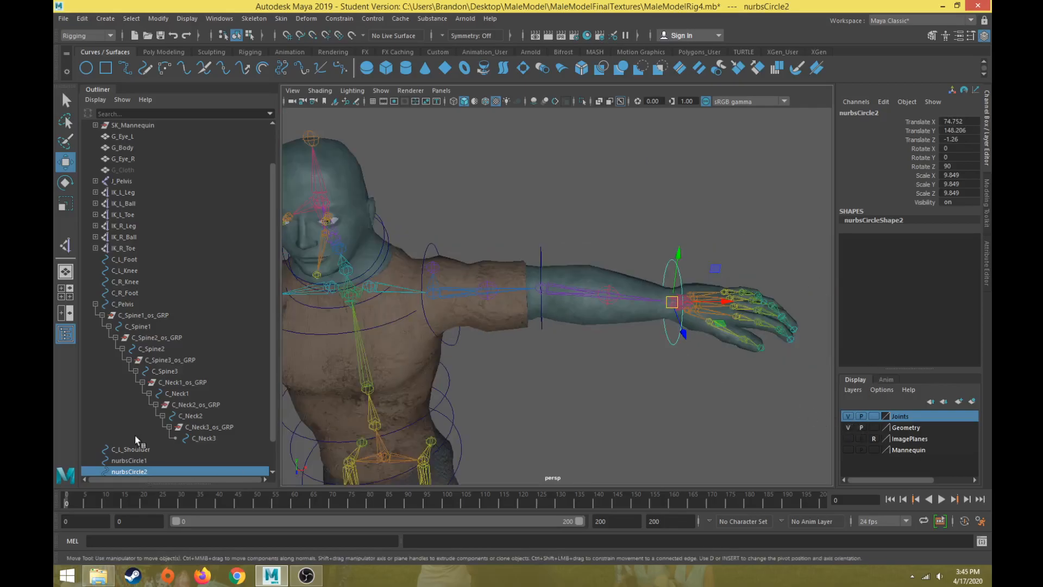
Step: Rename the elbow circle as C_L_Elbow
{"action": "scroll", "coordinate": [135, 435], "scroll_direction": "down", "scroll_amount": 1}
{"action": "double_click", "coordinate": [135, 432]}
{"action": "type", "text": "c"}
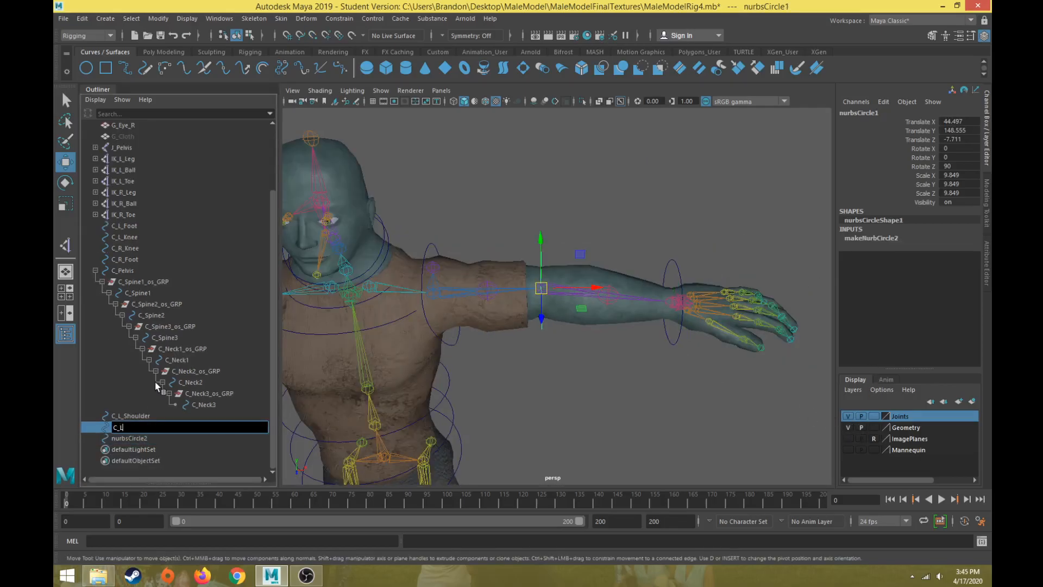
{"action": "type", "text": "_L_Elbow"}
{"action": "key", "text": "Return"}
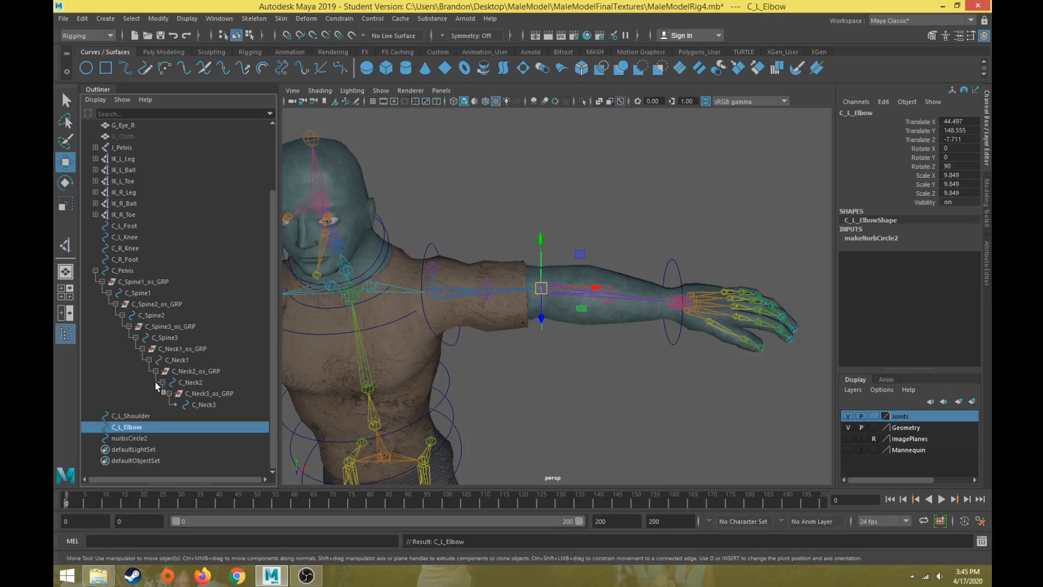
Step: Rename the wrist circle as C_L_Wrist
{"action": "left_click", "coordinate": [124, 438]}
{"action": "double_click", "coordinate": [123, 438]}
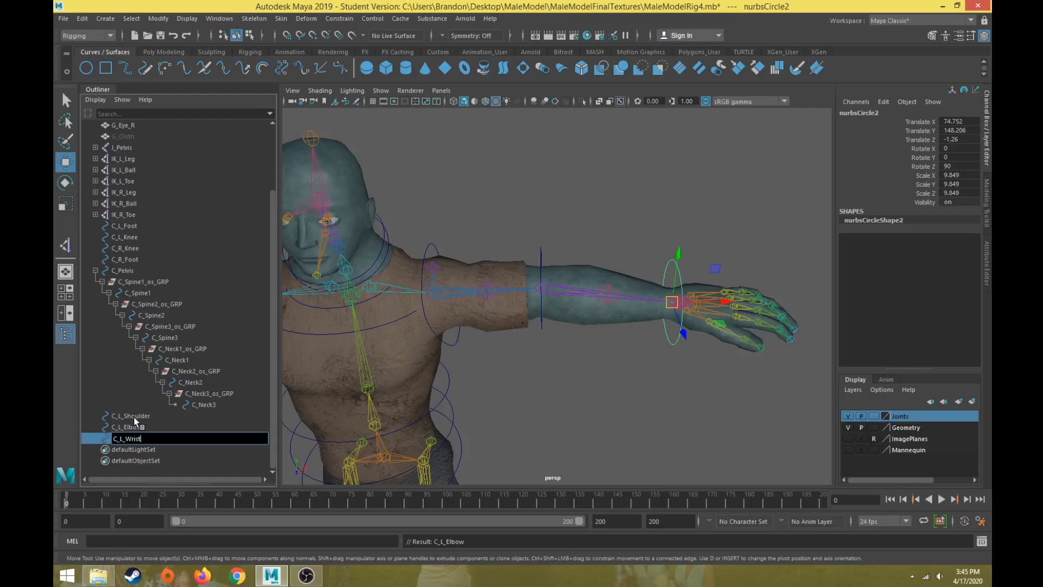
{"action": "type", "text": "C_L_Wrist"}
{"action": "key", "text": "Return"}
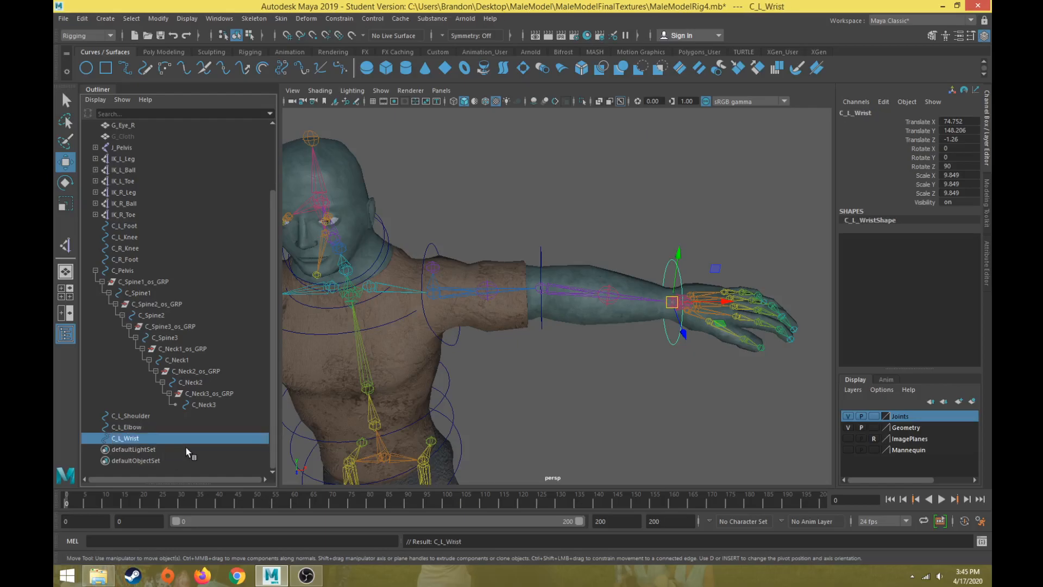
Step: Rotate the left shoulder circle to 5.5 degrees in X, lining it up with the upper arm as seen from above
{"action": "left_click_drag", "start_coordinate": [594, 377], "coordinate": [585, 419], "text": "alt"}
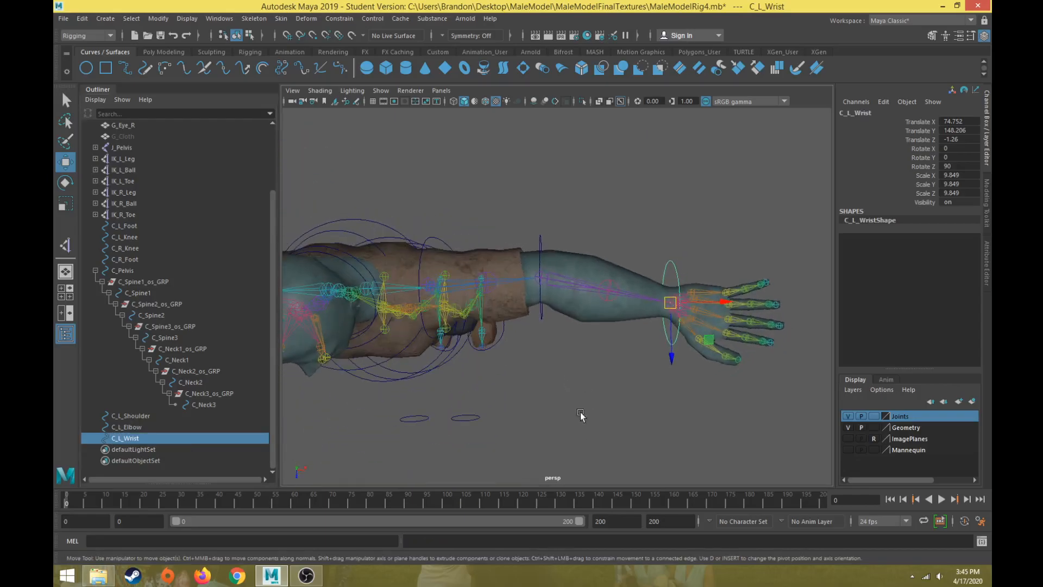
{"action": "left_click", "coordinate": [422, 256]}
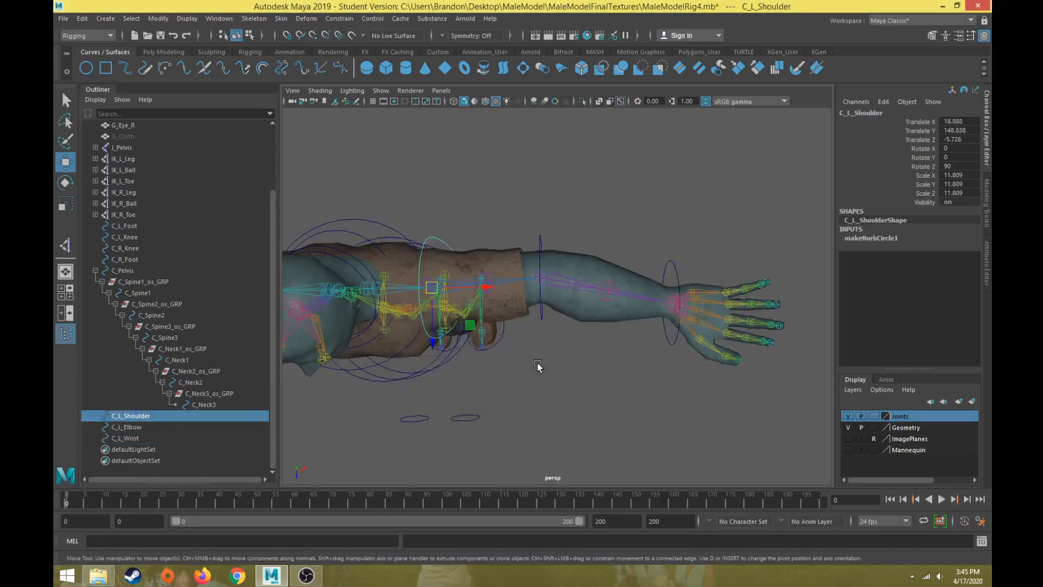
{"action": "key", "text": "space"}
{"action": "key", "text": "space"}
{"action": "scroll", "coordinate": [484, 264], "scroll_direction": "down", "scroll_amount": 8}
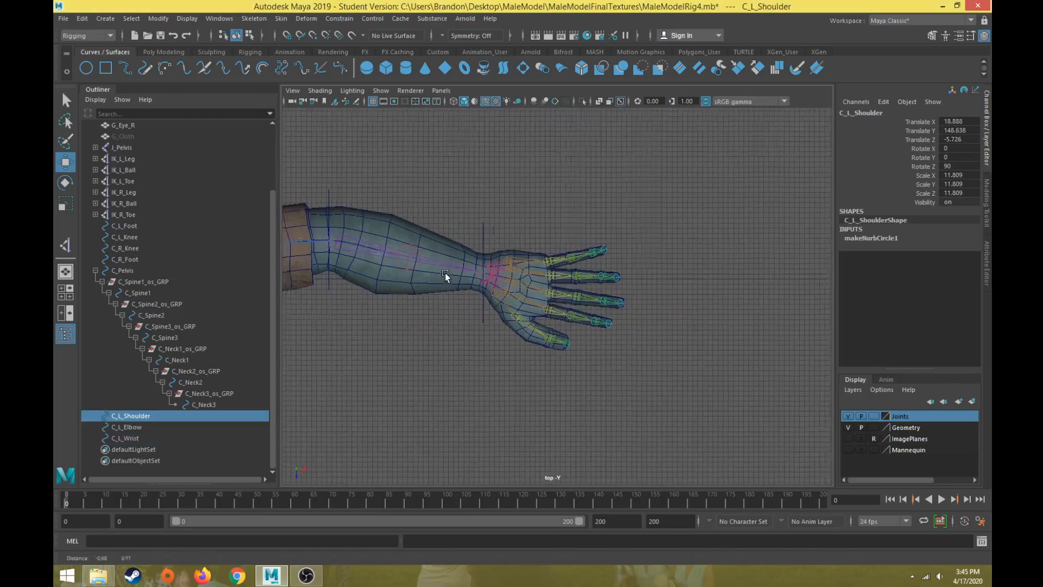
{"action": "middle_click_drag", "start_coordinate": [326, 280], "coordinate": [870, 353], "text": "alt"}
{"action": "middle_click_drag", "start_coordinate": [783, 359], "coordinate": [614, 320], "text": "alt"}
{"action": "scroll", "coordinate": [595, 327], "scroll_direction": "up", "scroll_amount": 1}
{"action": "key", "text": "e"}
{"action": "scroll", "coordinate": [549, 340], "scroll_direction": "up", "scroll_amount": 2}
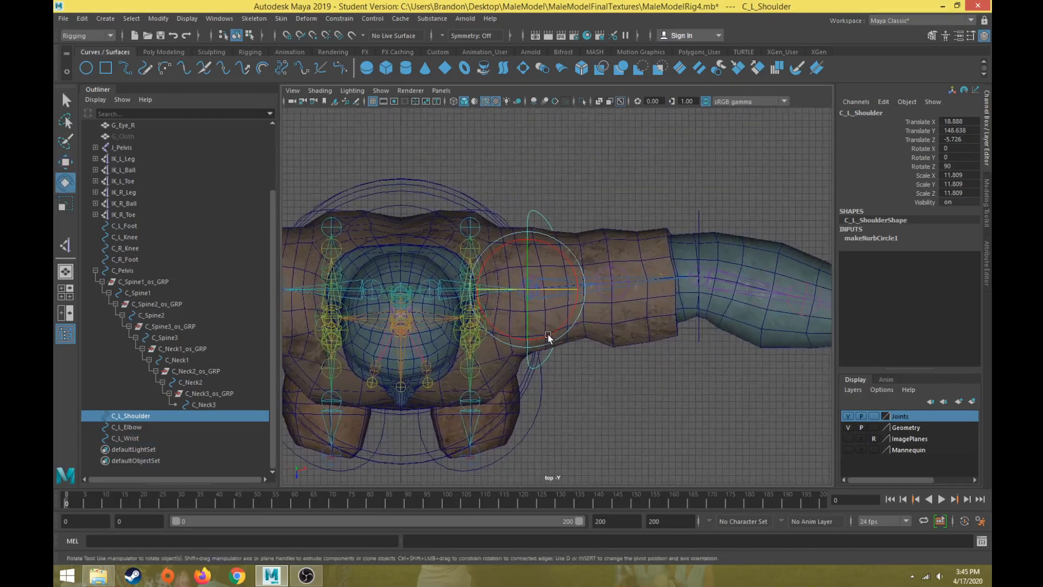
{"action": "left_click_drag", "start_coordinate": [567, 302], "coordinate": [578, 303]}
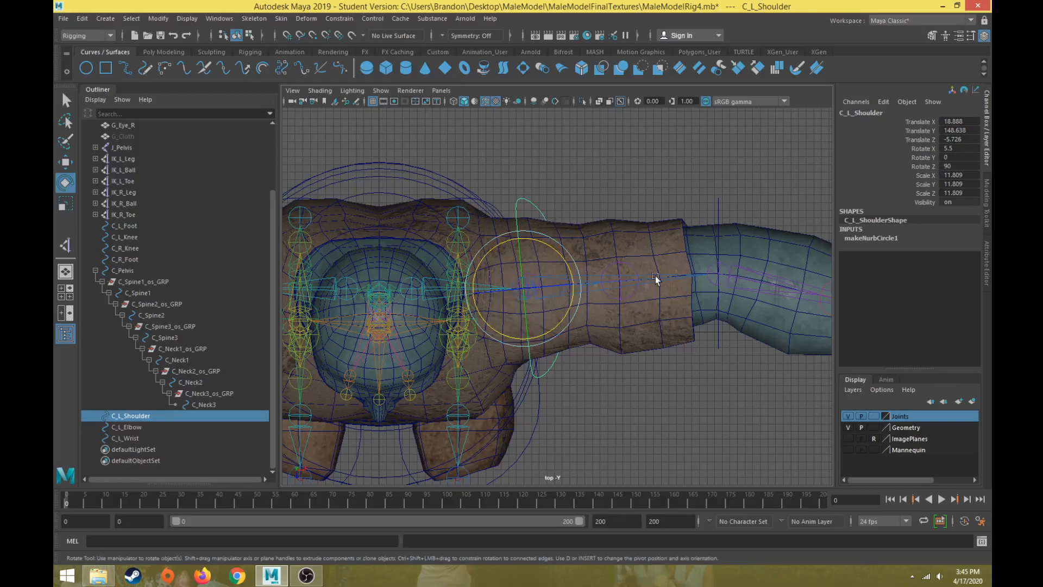
Step: Examine the shoulder circle's alignment with the upper arm and elbow from the front
{"action": "key", "text": "space"}
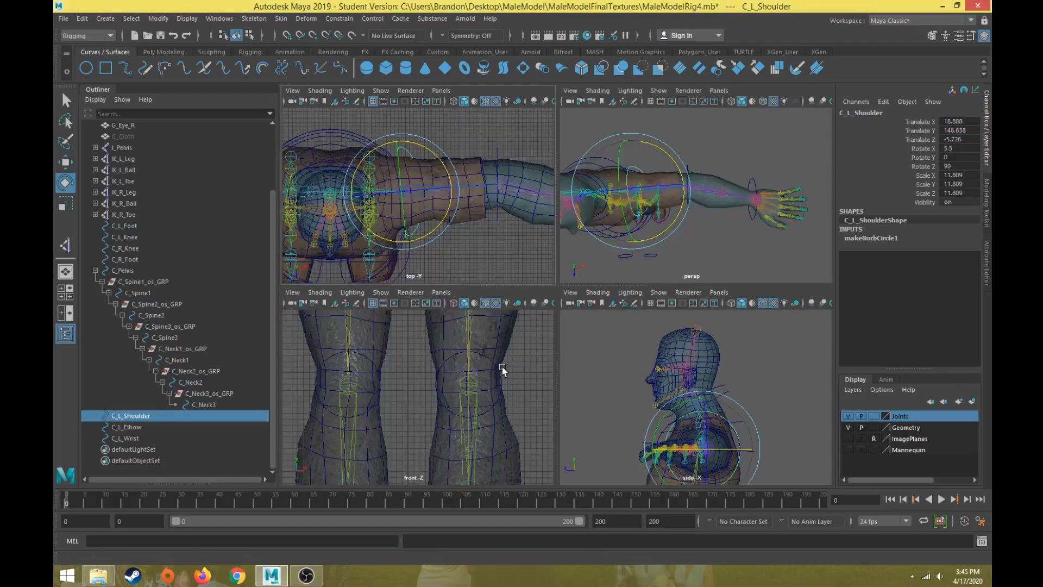
{"action": "key", "text": "space"}
{"action": "key", "text": "f"}
{"action": "scroll", "coordinate": [568, 342], "scroll_direction": "down", "scroll_amount": 1}
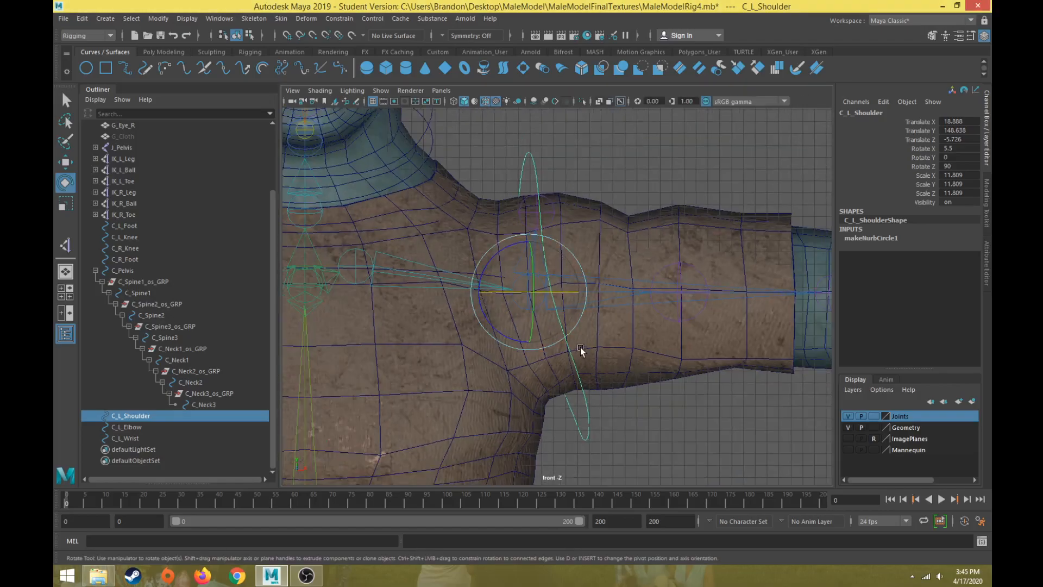
{"action": "middle_click_drag", "start_coordinate": [579, 349], "coordinate": [552, 321], "text": "alt"}
{"action": "scroll", "coordinate": [546, 318], "scroll_direction": "up", "scroll_amount": 1}
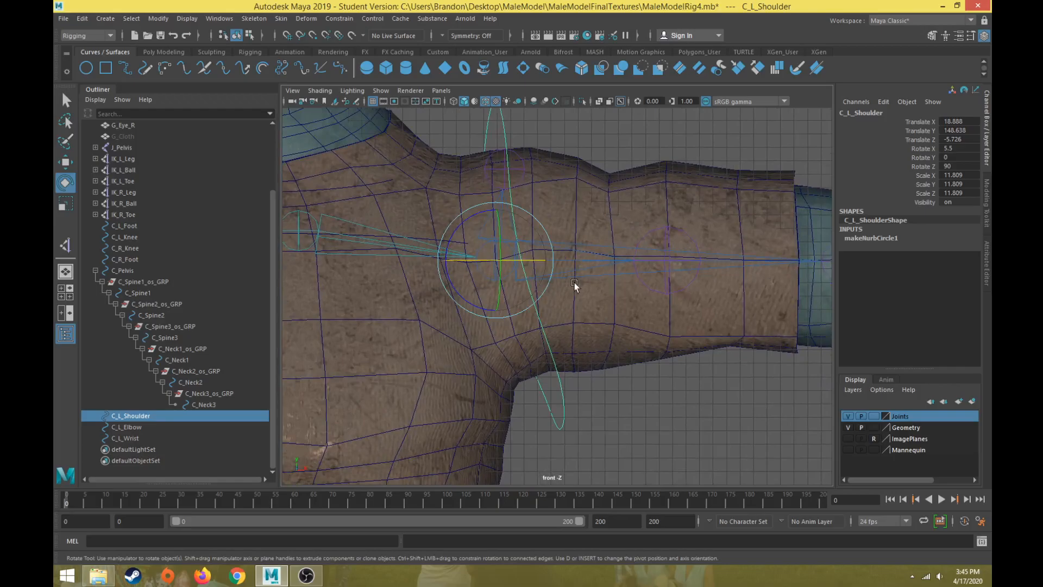
{"action": "middle_click_drag", "start_coordinate": [803, 265], "coordinate": [604, 266], "text": "alt"}
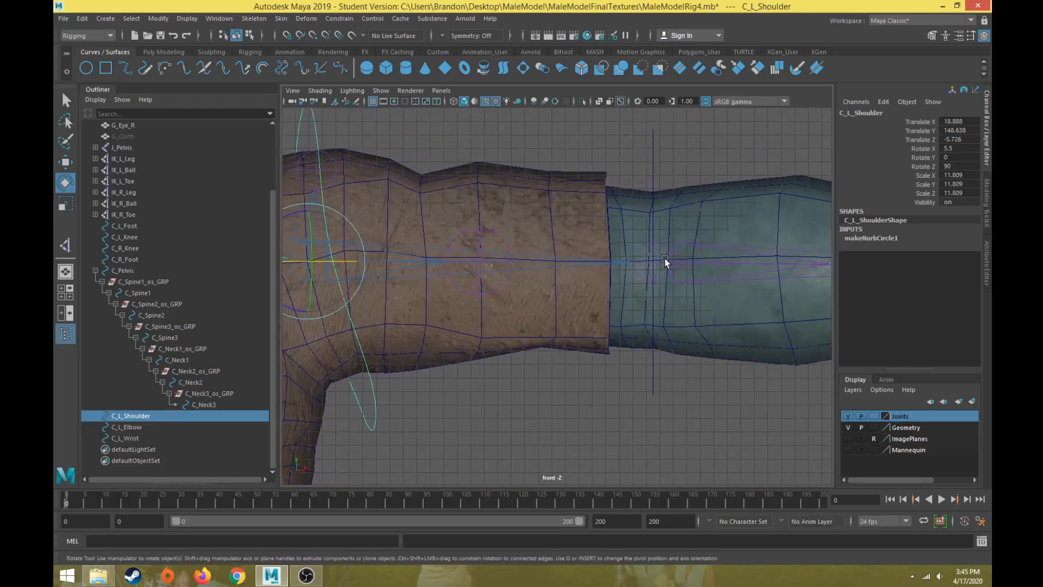
{"action": "middle_click_drag", "start_coordinate": [347, 243], "coordinate": [419, 308], "text": "alt"}
{"action": "key", "text": "w"}
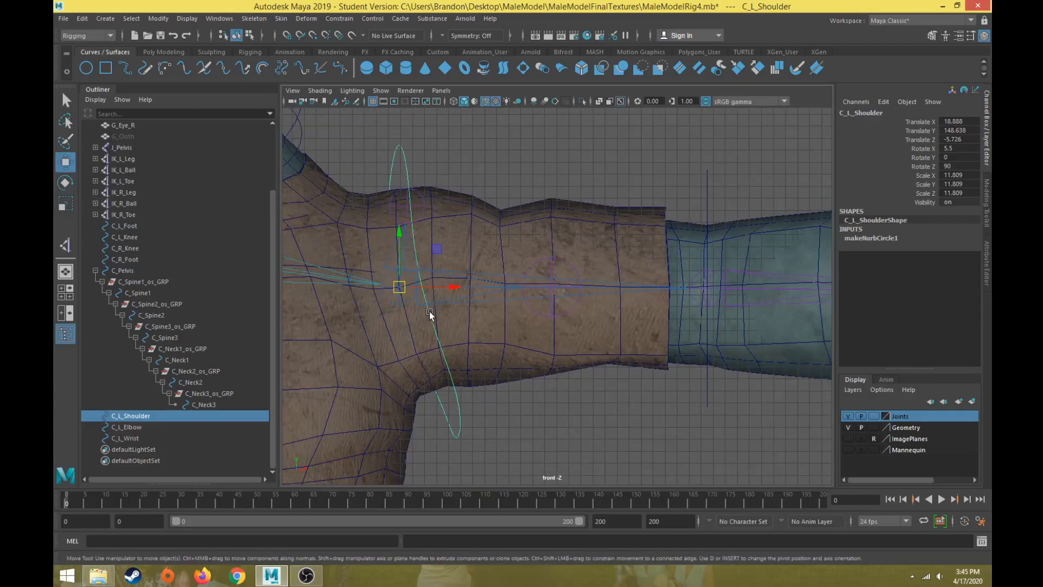
{"action": "key", "text": "space"}
{"action": "key", "text": "space"}
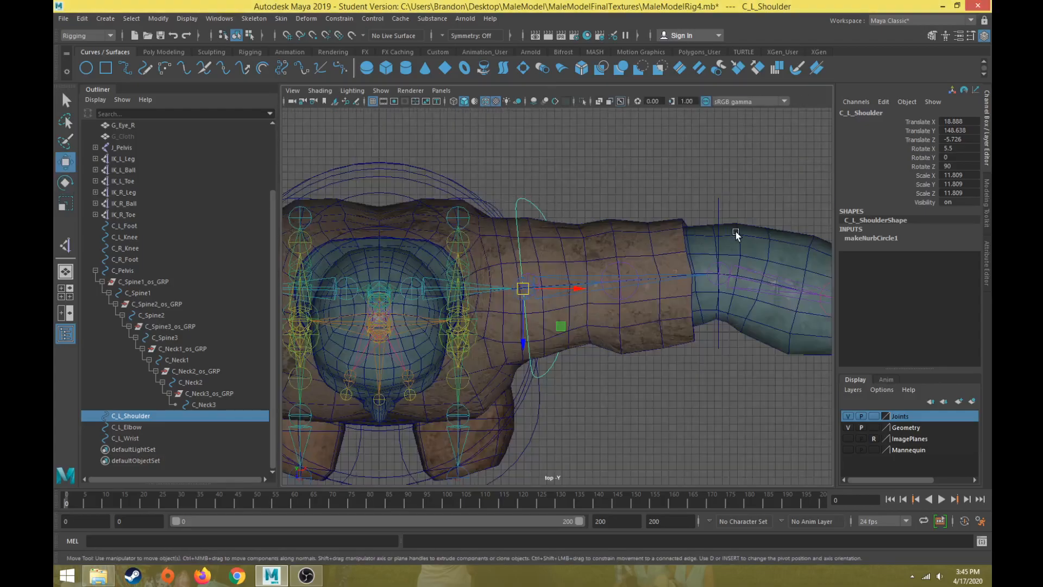
Step: Rotate the left elbow circle to about -12.07 degrees in X to follow the forearm, checking it from the front
{"action": "left_click", "coordinate": [719, 210]}
{"action": "key", "text": "e"}
{"action": "middle_click_drag", "start_coordinate": [667, 300], "coordinate": [424, 322], "text": "alt"}
{"action": "left_click_drag", "start_coordinate": [514, 303], "coordinate": [512, 313]}
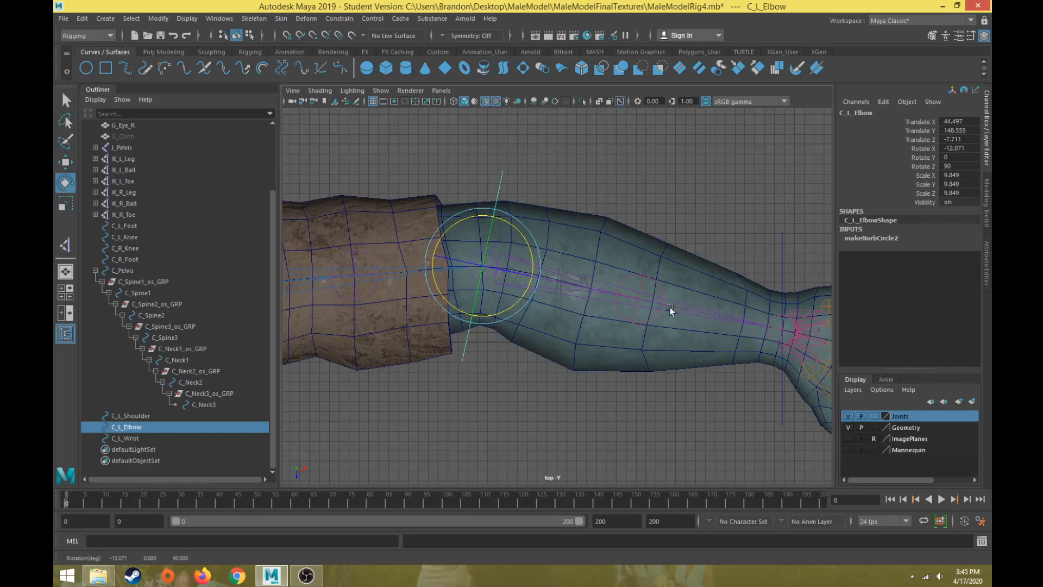
{"action": "key", "text": "space"}
{"action": "key", "text": "space"}
{"action": "middle_click_drag", "start_coordinate": [611, 348], "coordinate": [482, 344], "text": "alt"}
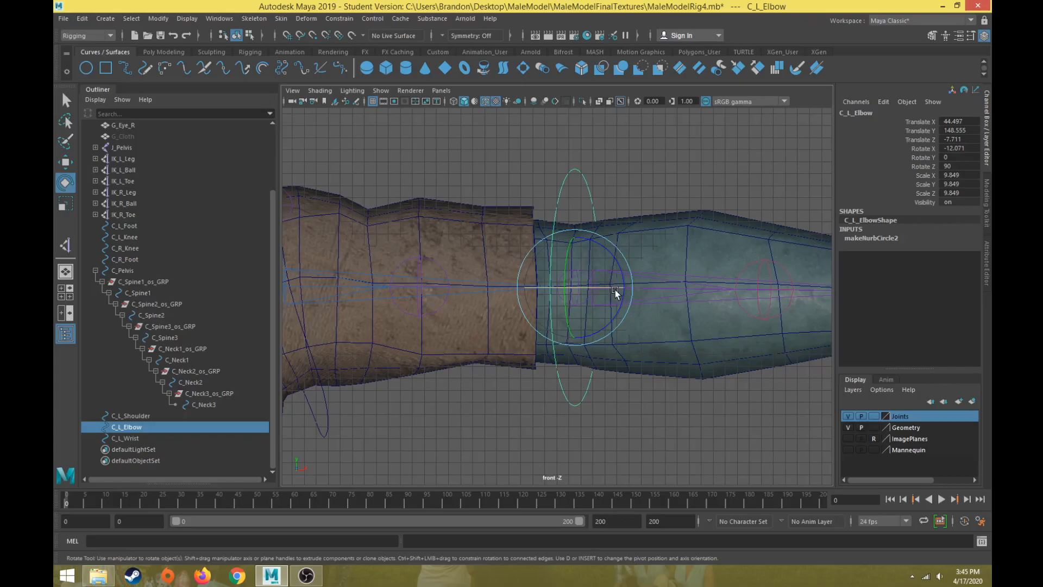
Step: Rotate the left wrist circle to about -10.9 degrees in X so it sits square to the forearm as seen from above
{"action": "key", "text": "space"}
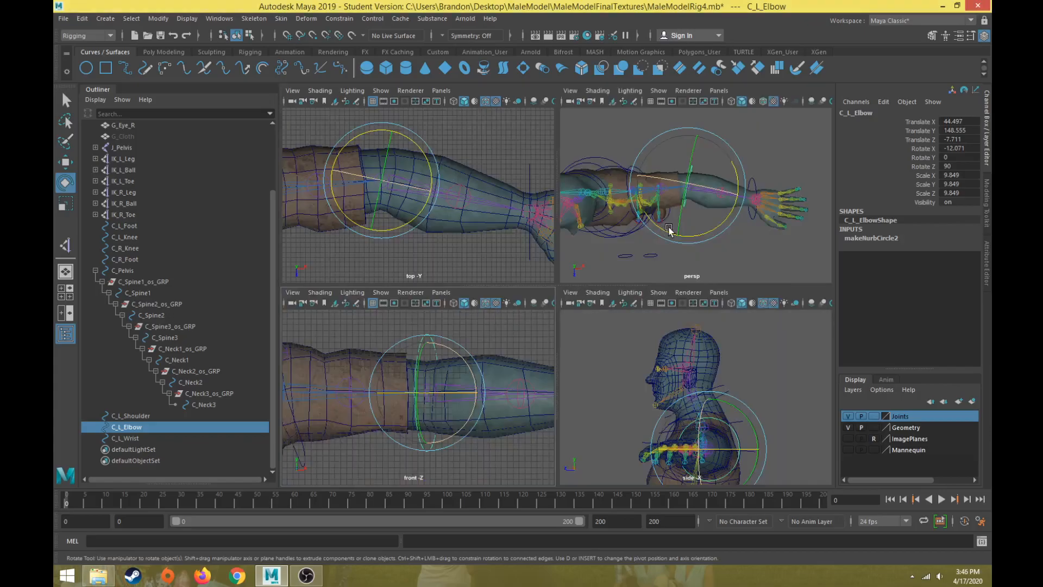
{"action": "key", "text": "space"}
{"action": "left_click_drag", "start_coordinate": [633, 306], "coordinate": [658, 249], "text": "alt"}
{"action": "left_click", "coordinate": [679, 271]}
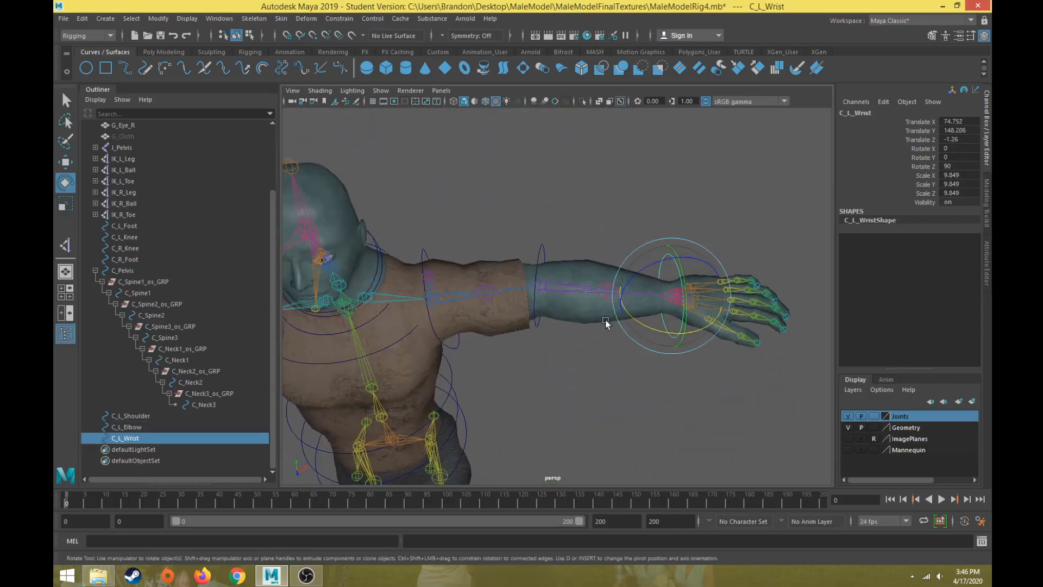
{"action": "key", "text": "space"}
{"action": "key", "text": "space"}
{"action": "key", "text": "f"}
{"action": "scroll", "coordinate": [296, 286], "scroll_direction": "up", "scroll_amount": 2}
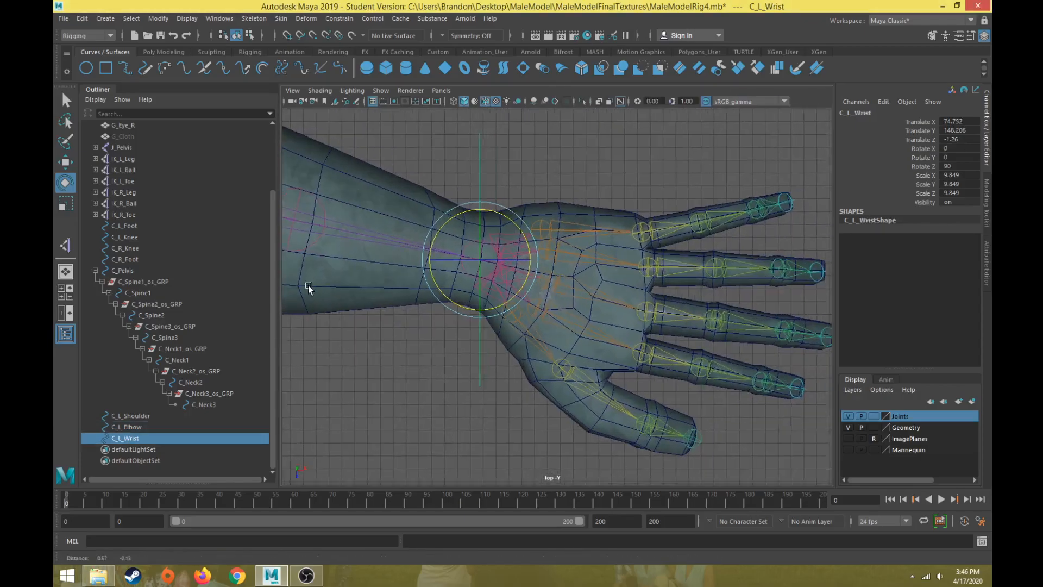
{"action": "left_click_drag", "start_coordinate": [489, 211], "coordinate": [498, 213]}
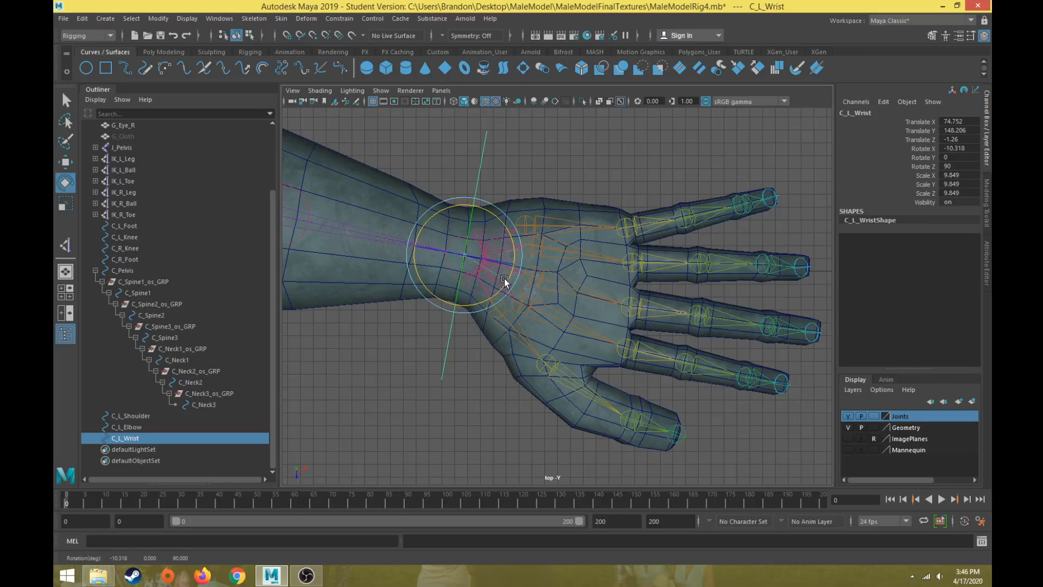
{"action": "left_click_drag", "start_coordinate": [504, 278], "coordinate": [504, 279]}
Step: Tilt the left wrist circle in the front view to about 0.89 degrees in Y and 94.63 degrees in Z
{"action": "key", "text": "space"}
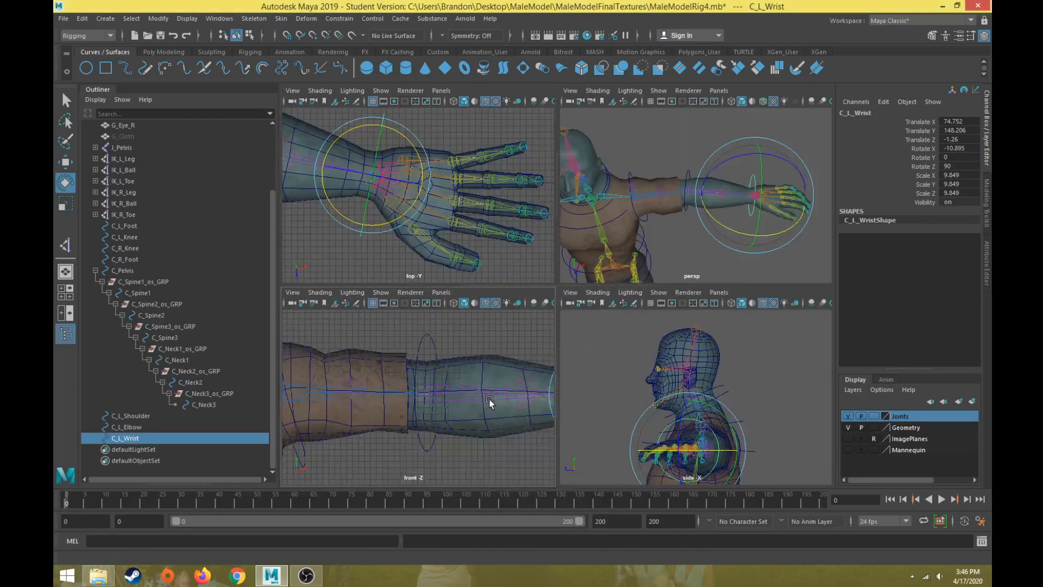
{"action": "key", "text": "space"}
{"action": "key", "text": "f"}
{"action": "scroll", "coordinate": [655, 365], "scroll_direction": "down", "scroll_amount": 1}
{"action": "middle_click_drag", "start_coordinate": [655, 366], "coordinate": [540, 361], "text": "alt"}
{"action": "left_click_drag", "start_coordinate": [495, 276], "coordinate": [496, 272]}
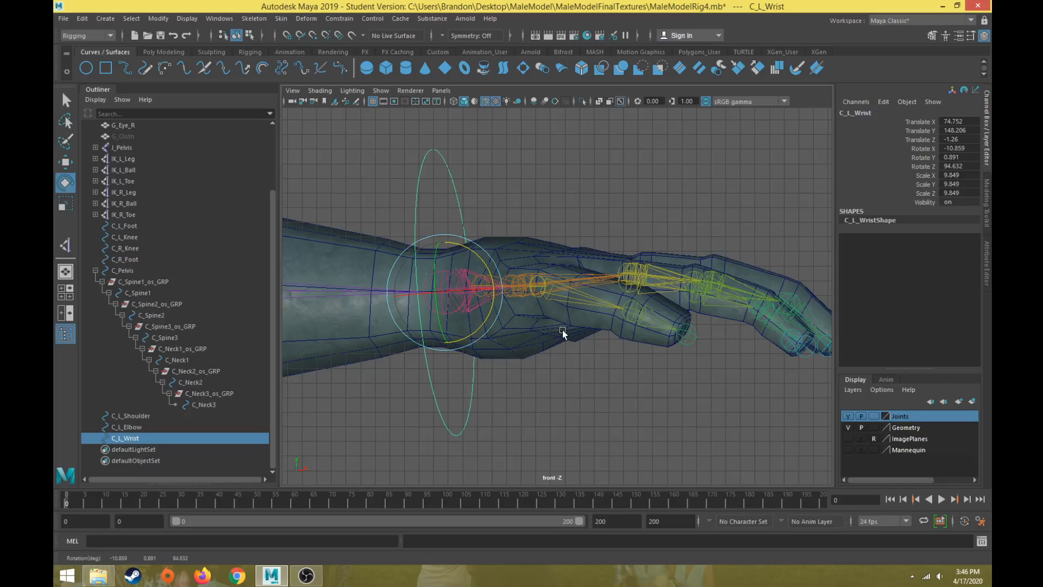
Step: Scale the left wrist circle uniformly down to about 7.37 so it fits closer around the wrist
{"action": "key", "text": "space"}
{"action": "key", "text": "space"}
{"action": "left_click_drag", "start_coordinate": [562, 284], "coordinate": [531, 268], "text": "alt"}
{"action": "key", "text": "r"}
{"action": "left_click_drag", "start_coordinate": [673, 315], "coordinate": [625, 324]}
{"action": "scroll", "coordinate": [566, 389], "scroll_direction": "down", "scroll_amount": 3}
{"action": "scroll", "coordinate": [570, 379], "scroll_direction": "up", "scroll_amount": 6}
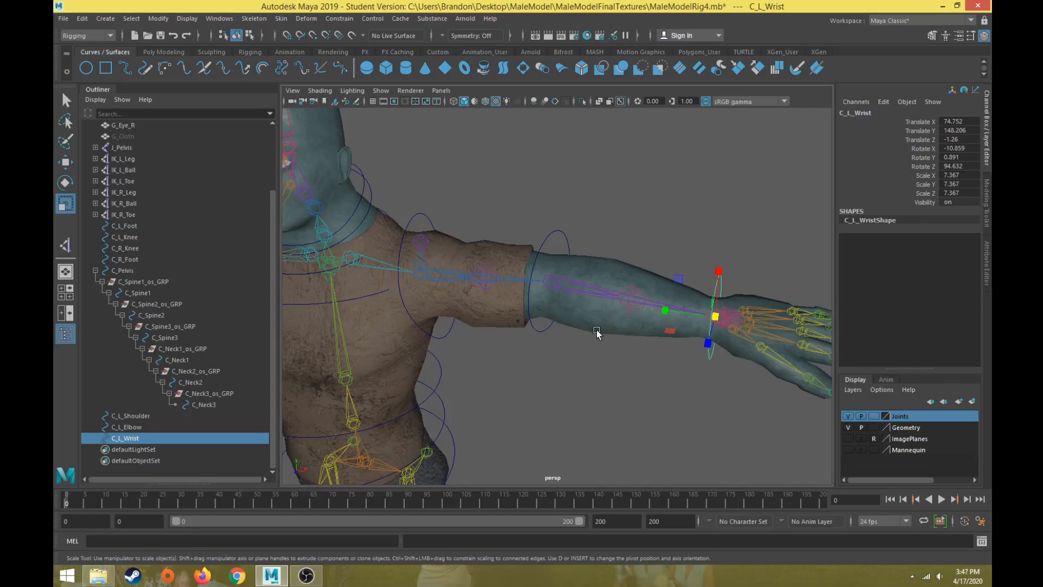
Step: Examine the control circles across the whole body, from the legs and feet up to the left arm
{"action": "left_click_drag", "start_coordinate": [537, 409], "coordinate": [563, 350], "text": "alt"}
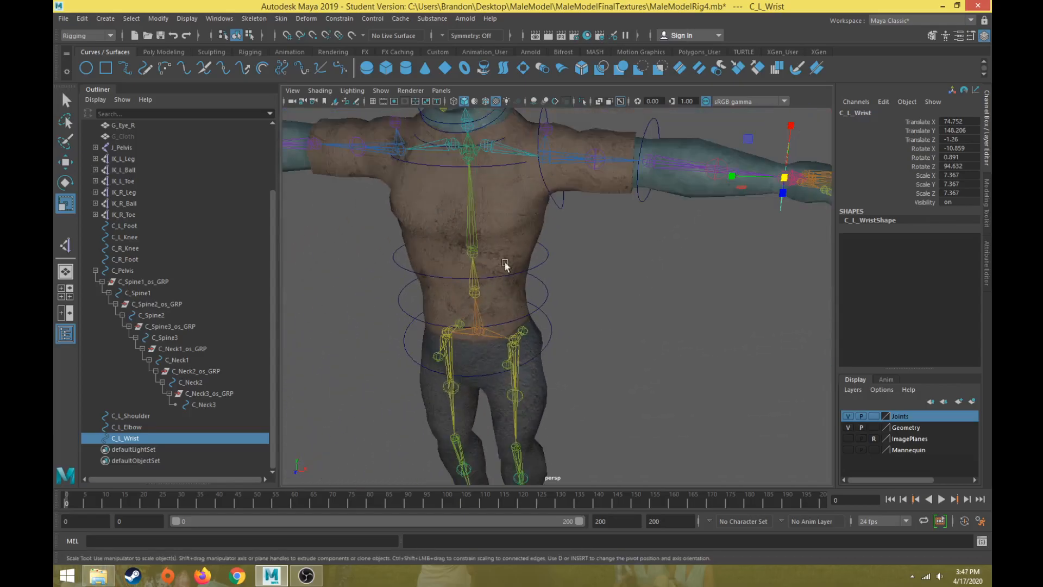
{"action": "scroll", "coordinate": [543, 326], "scroll_direction": "down", "scroll_amount": 5}
{"action": "middle_click_drag", "start_coordinate": [586, 379], "coordinate": [625, 210], "text": "alt"}
{"action": "scroll", "coordinate": [590, 316], "scroll_direction": "up", "scroll_amount": 3}
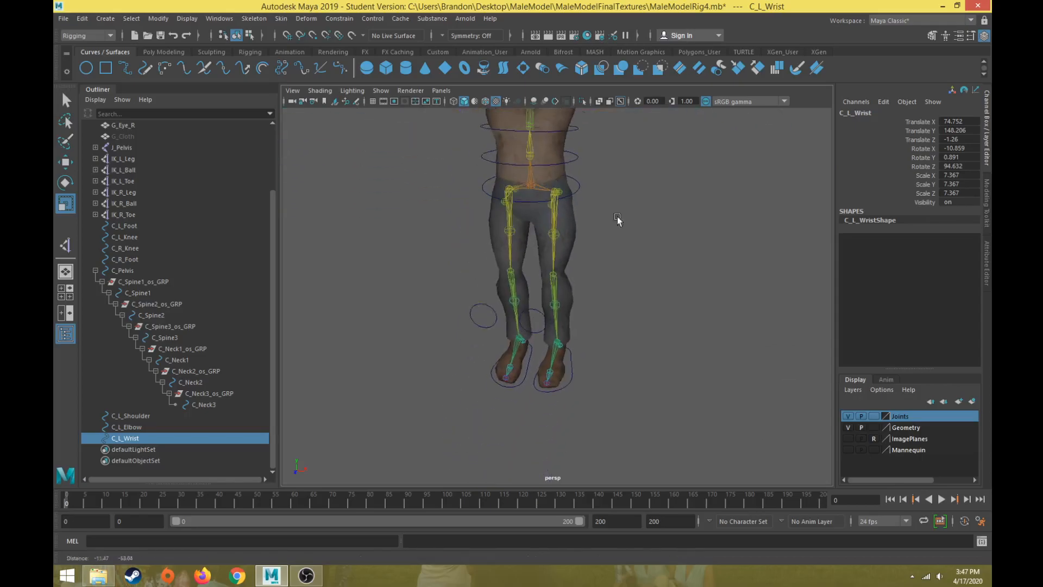
{"action": "left_click_drag", "start_coordinate": [590, 317], "coordinate": [579, 339], "text": "alt"}
{"action": "scroll", "coordinate": [604, 300], "scroll_direction": "down", "scroll_amount": 4}
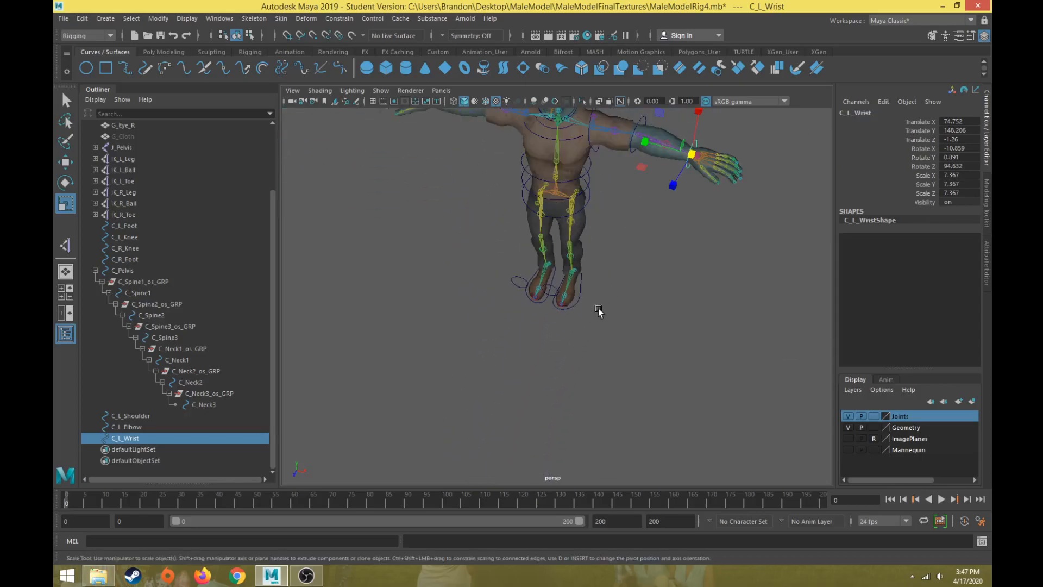
{"action": "middle_click_drag", "start_coordinate": [603, 304], "coordinate": [559, 407], "text": "alt"}
{"action": "left_click", "coordinate": [568, 402]}
{"action": "left_click_drag", "start_coordinate": [589, 386], "coordinate": [628, 361], "text": "alt"}
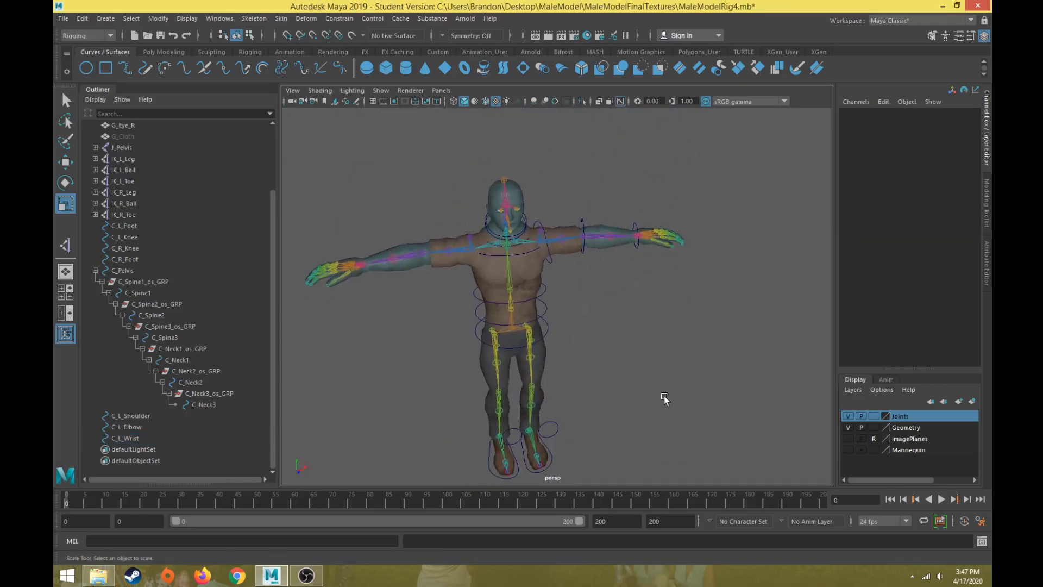
{"action": "scroll", "coordinate": [546, 314], "scroll_direction": "up", "scroll_amount": 6}
{"action": "middle_click_drag", "start_coordinate": [547, 315], "coordinate": [559, 422], "text": "alt"}
{"action": "left_click_drag", "start_coordinate": [603, 415], "coordinate": [567, 407], "text": "alt"}
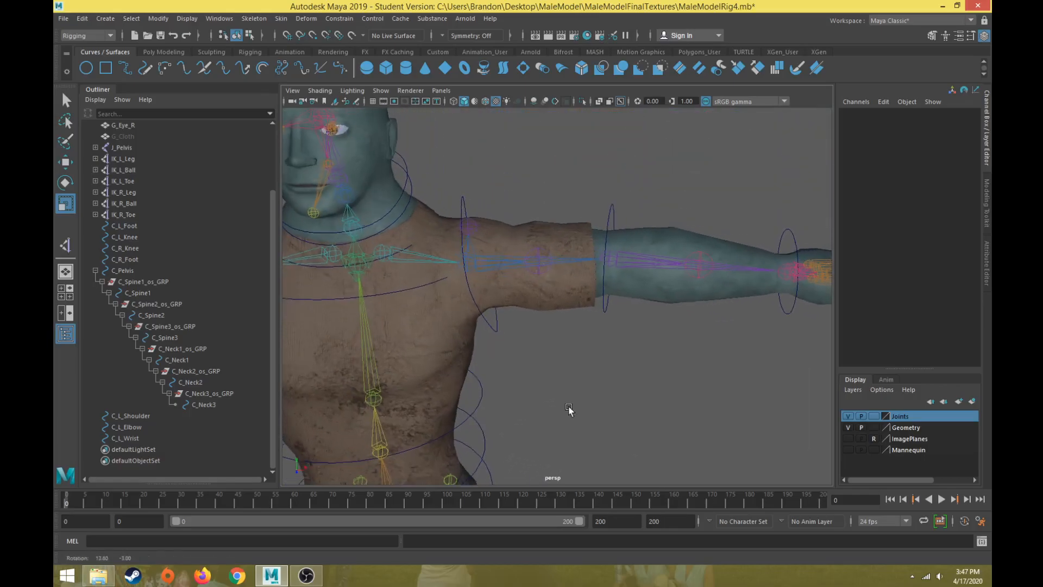
Step: Duplicate the left shoulder, elbow and wrist circles together and move the copies above the character's right arm
{"action": "left_click", "coordinate": [464, 198]}
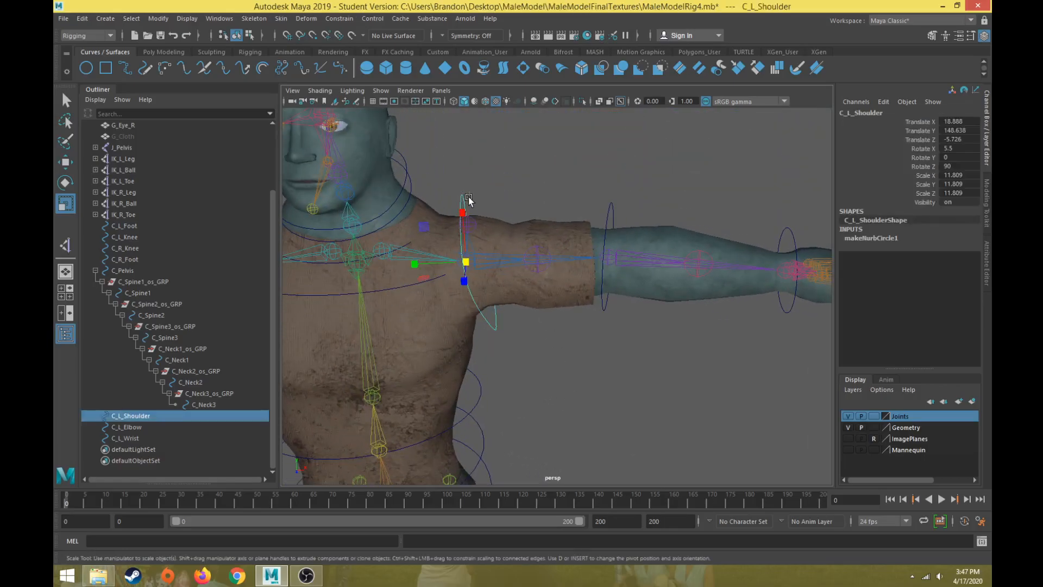
{"action": "left_click", "coordinate": [129, 438], "text": "shift"}
{"action": "scroll", "coordinate": [617, 390], "scroll_direction": "down", "scroll_amount": 5}
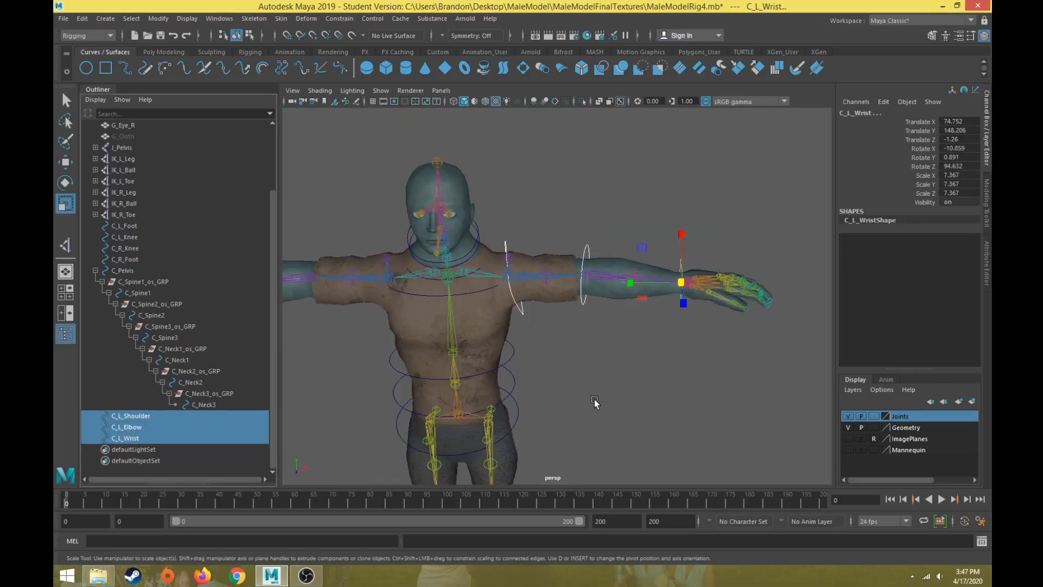
{"action": "key", "text": "ctrl+d"}
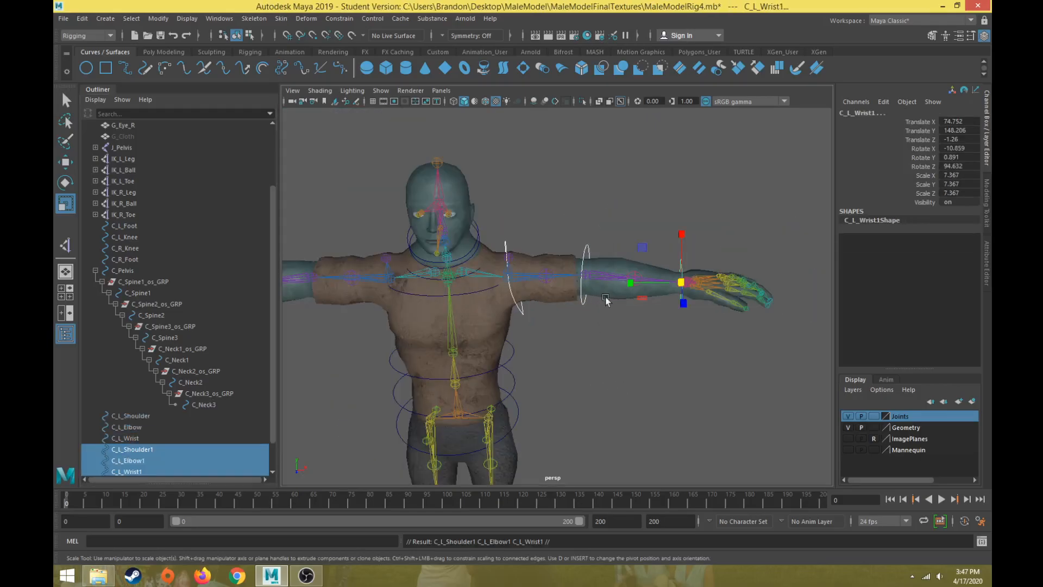
{"action": "key", "text": "w"}
{"action": "left_click_drag", "start_coordinate": [695, 283], "coordinate": [450, 288]}
{"action": "middle_click_drag", "start_coordinate": [427, 287], "coordinate": [636, 285], "text": "alt"}
{"action": "left_click_drag", "start_coordinate": [690, 285], "coordinate": [554, 197]}
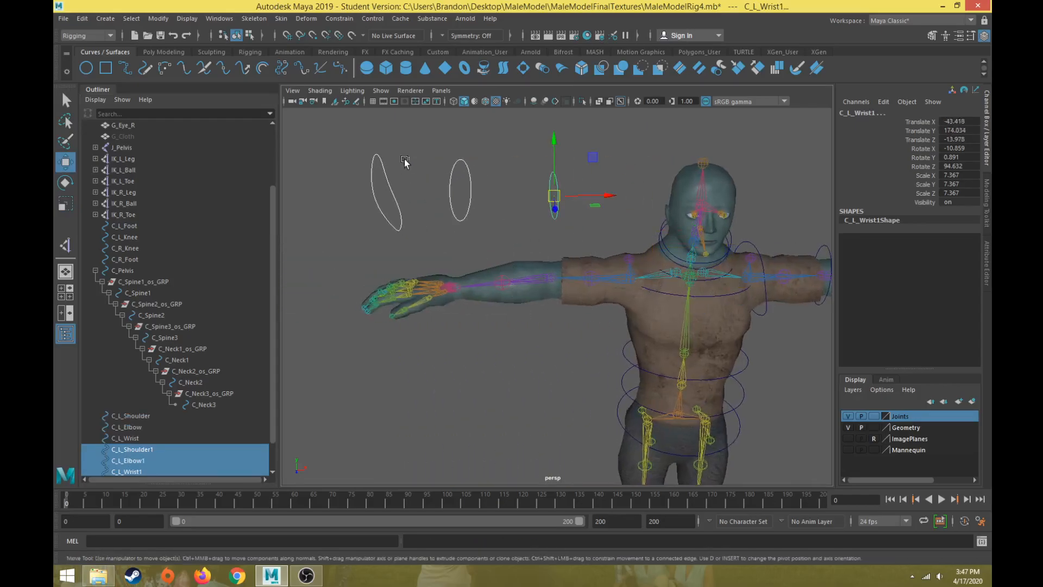
Step: Hide the Geometry layer and snap the shoulder circle's copy onto the right shoulder joint
{"action": "left_click_drag", "start_coordinate": [408, 160], "coordinate": [355, 255]}
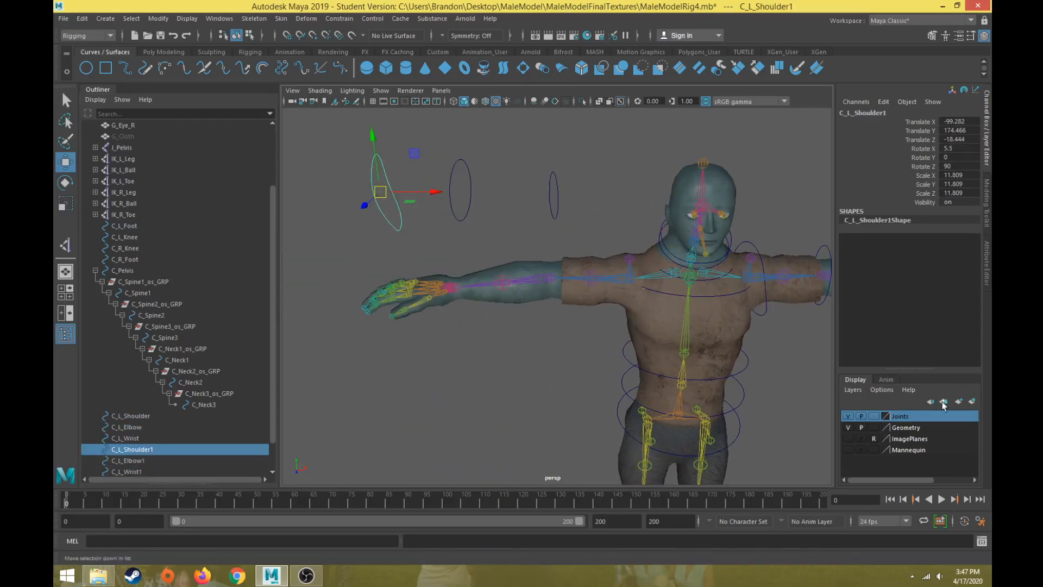
{"action": "left_click", "coordinate": [848, 428]}
{"action": "key", "text": "v"}
{"action": "left_click_drag", "start_coordinate": [380, 191], "coordinate": [637, 287]}
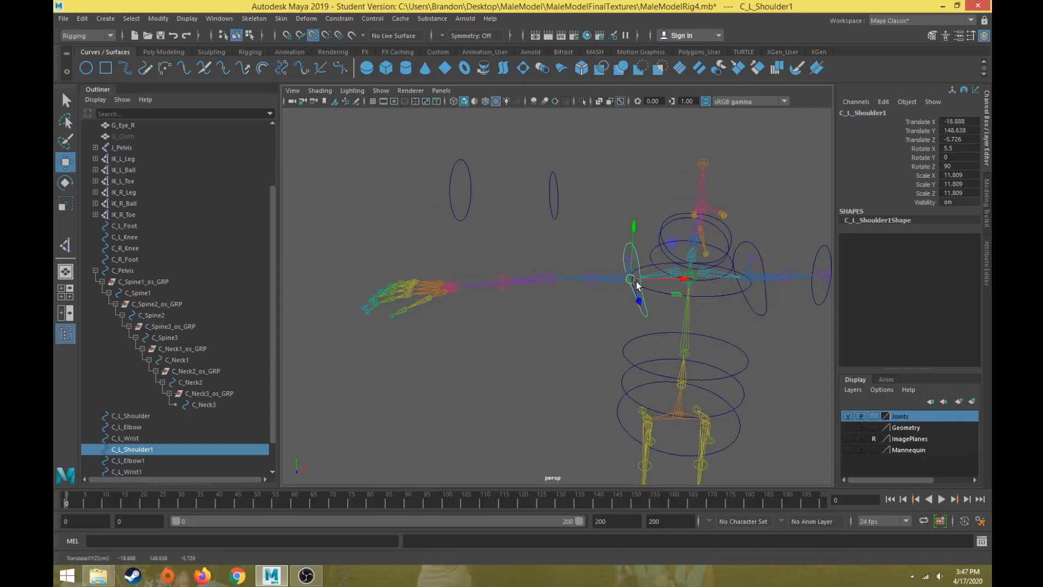
Step: Try to flip the copied shoulder circle by scaling it freehand along Y, and undo the scaling
{"action": "scroll", "coordinate": [621, 293], "scroll_direction": "up", "scroll_amount": 5}
{"action": "middle_click_drag", "start_coordinate": [621, 293], "coordinate": [226, 310], "text": "alt"}
{"action": "key", "text": "e"}
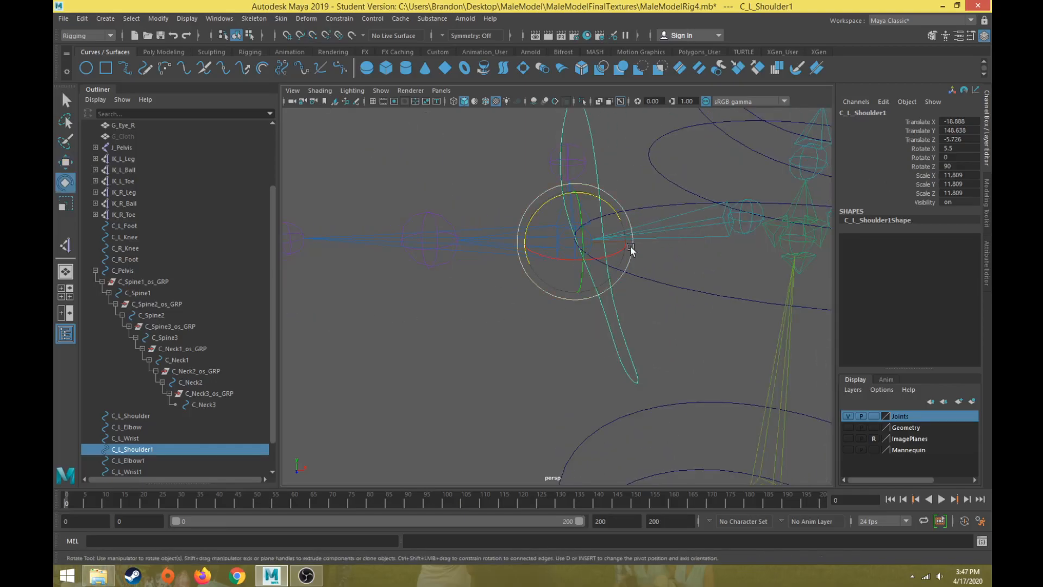
{"action": "key", "text": "r"}
{"action": "left_click_drag", "start_coordinate": [527, 242], "coordinate": [545, 258]}
{"action": "key", "text": "ctrl+z"}
{"action": "scroll", "coordinate": [567, 251], "scroll_direction": "down", "scroll_amount": 5}
{"action": "key", "text": "ctrl+z"}
Step: Mirror the copied shoulder circle by setting its Scale Y to -11.809
{"action": "left_click", "coordinate": [949, 185]}
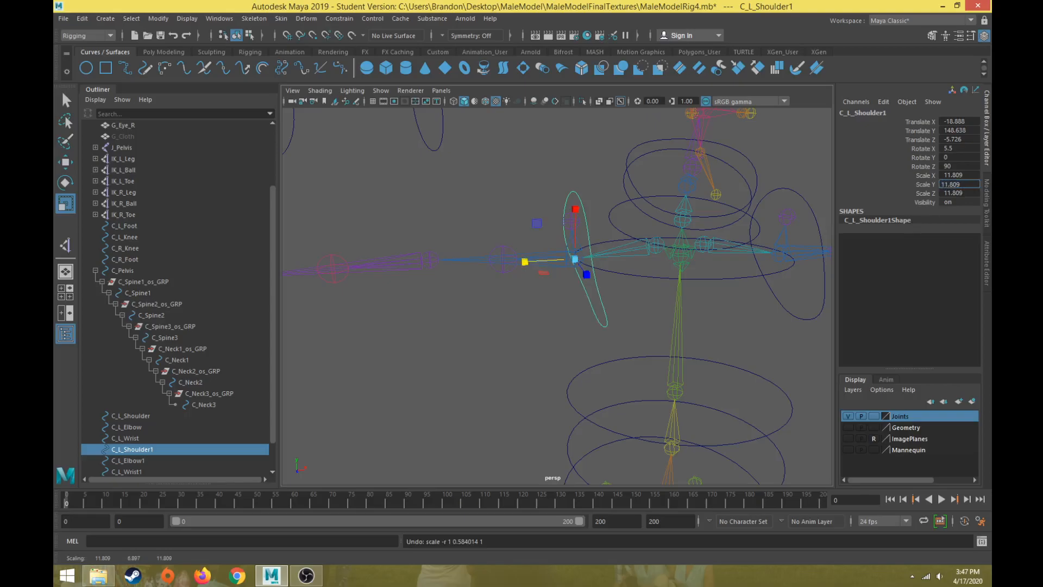
{"action": "type", "text": "-"}
{"action": "key", "text": "Return"}
{"action": "mouse_move", "coordinate": [630, 293]}
{"action": "left_mouse_down", "text": "alt"}
{"action": "mouse_move", "coordinate": [587, 296]}
{"action": "mouse_move", "coordinate": [631, 291]}
{"action": "left_mouse_up", "text": "alt"}
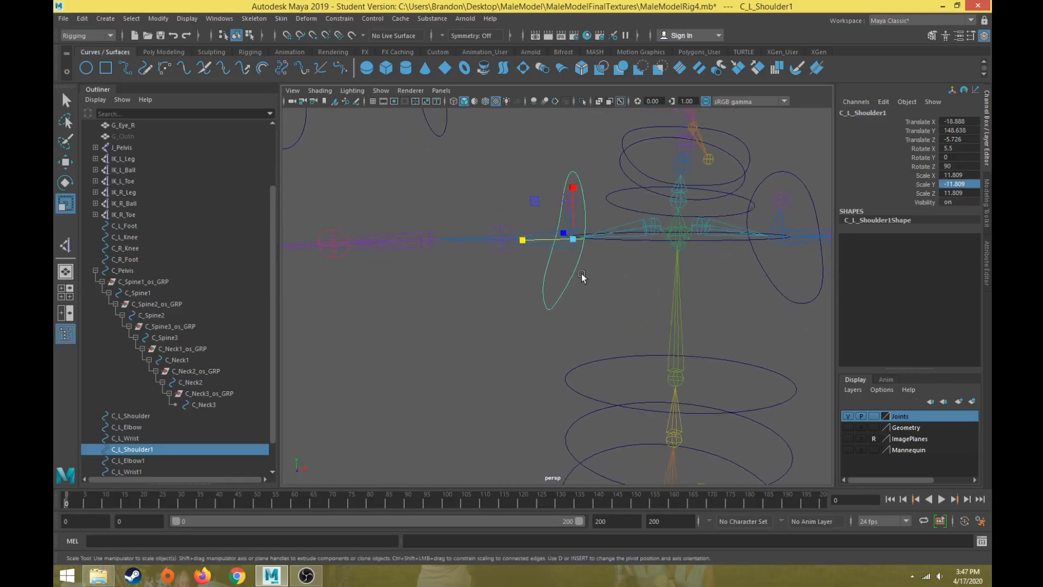
{"action": "scroll", "coordinate": [570, 290], "scroll_direction": "down", "scroll_amount": 3}
Step: Snap the copied wrist circle onto the character's right wrist joint
{"action": "key", "text": "w"}
{"action": "left_click", "coordinate": [485, 193]}
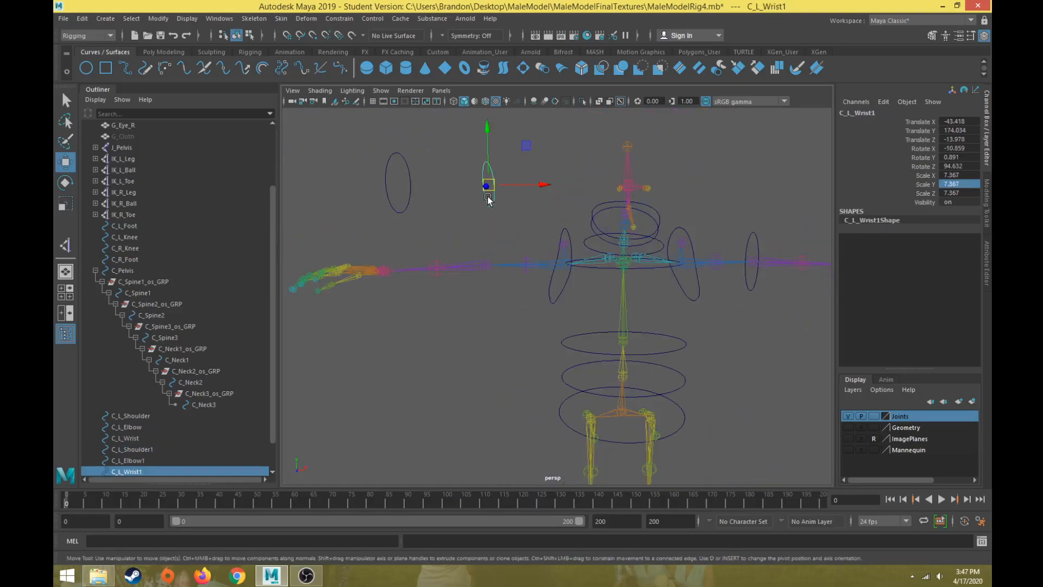
{"action": "key", "text": "v"}
{"action": "left_click_drag", "start_coordinate": [491, 190], "coordinate": [387, 271]}
Step: Snap the copied elbow circle onto the character's right elbow joint
{"action": "left_click", "coordinate": [411, 184]}
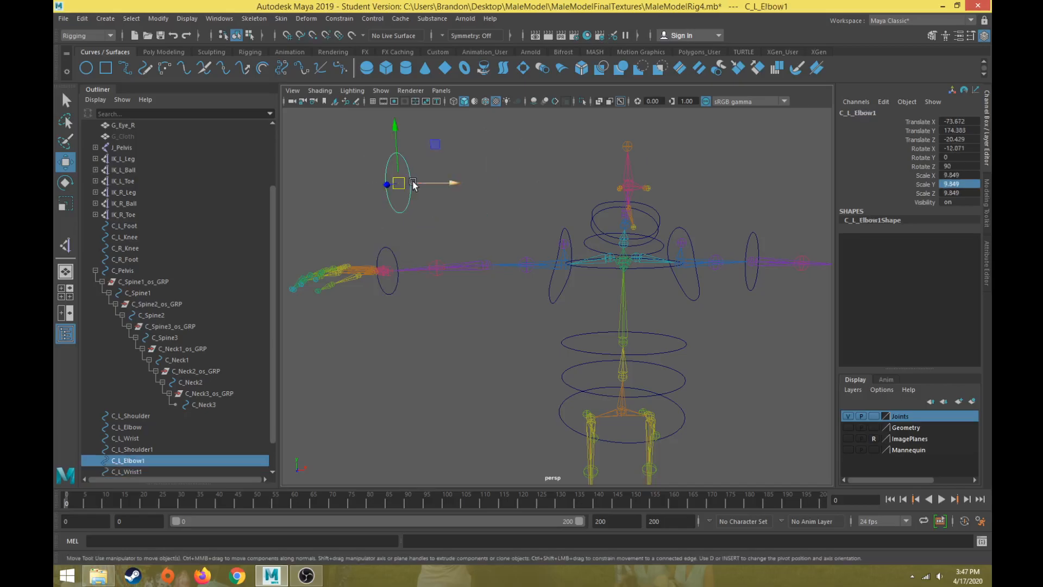
{"action": "key", "text": "v"}
{"action": "left_click_drag", "start_coordinate": [400, 182], "coordinate": [514, 326]}
{"action": "scroll", "coordinate": [507, 366], "scroll_direction": "up", "scroll_amount": 5}
{"action": "scroll", "coordinate": [500, 361], "scroll_direction": "down", "scroll_amount": 5}
Step: Show the Geometry layer and rotate the copied shoulder circle in the top view to a Rotate X of about -5.272
{"action": "key", "text": "space"}
{"action": "key", "text": "space"}
{"action": "scroll", "coordinate": [458, 248], "scroll_direction": "down", "scroll_amount": 3}
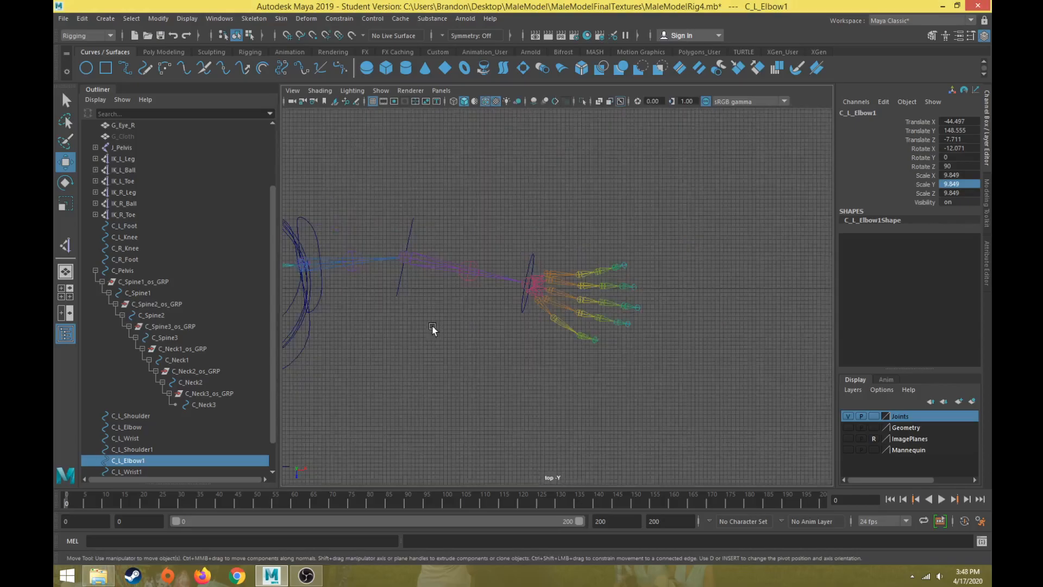
{"action": "left_click", "coordinate": [847, 427]}
{"action": "middle_click_drag", "start_coordinate": [578, 356], "coordinate": [716, 373], "text": "alt"}
{"action": "middle_click_drag", "start_coordinate": [340, 359], "coordinate": [682, 364], "text": "alt"}
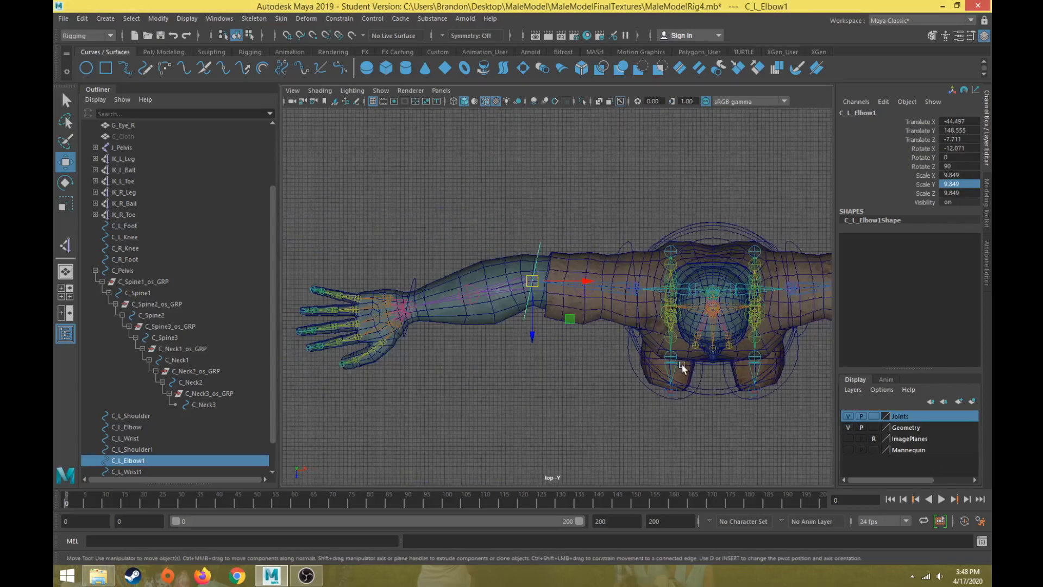
{"action": "scroll", "coordinate": [669, 331], "scroll_direction": "up", "scroll_amount": 4}
{"action": "middle_click_drag", "start_coordinate": [655, 248], "coordinate": [568, 230], "text": "alt"}
{"action": "left_click", "coordinate": [580, 210]}
{"action": "key", "text": "e"}
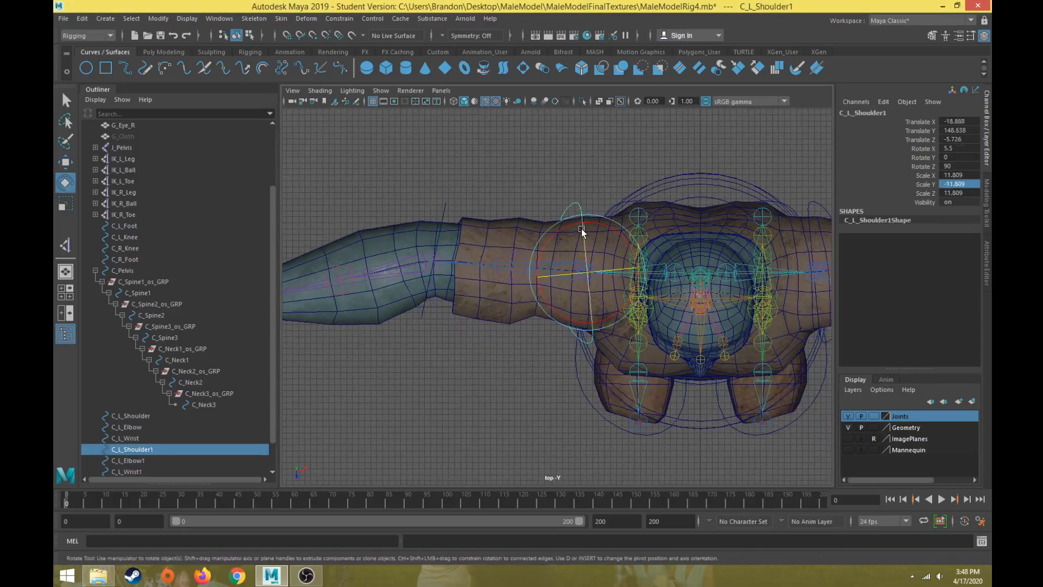
{"action": "scroll", "coordinate": [565, 301], "scroll_direction": "up", "scroll_amount": 2}
{"action": "mouse_move", "coordinate": [570, 314]}
{"action": "left_mouse_down"}
{"action": "mouse_move", "coordinate": [575, 303]}
{"action": "mouse_move", "coordinate": [564, 310]}
{"action": "left_mouse_up"}
{"action": "key", "text": "space"}
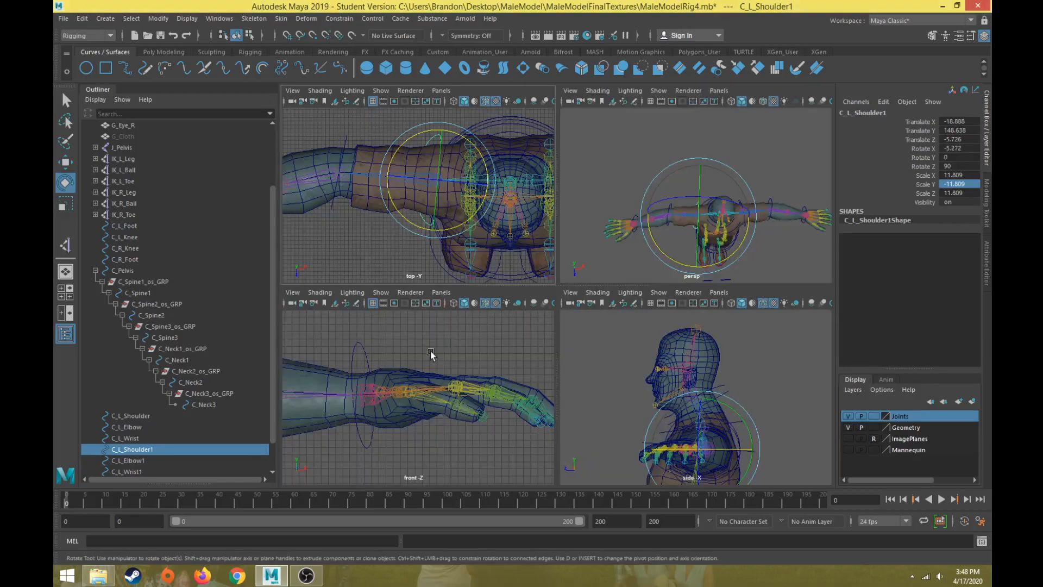
{"action": "key", "text": "space"}
{"action": "key", "text": "f"}
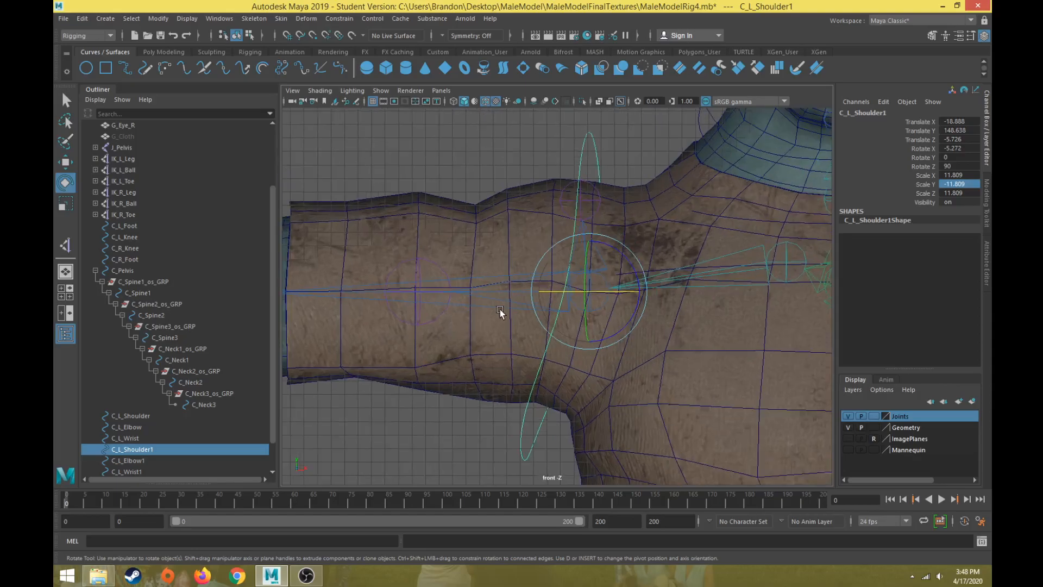
Step: Rotate the copied elbow circle in the top view to a Rotate X of about 11.745, perpendicular to the right arm
{"action": "key", "text": "space"}
{"action": "key", "text": "space"}
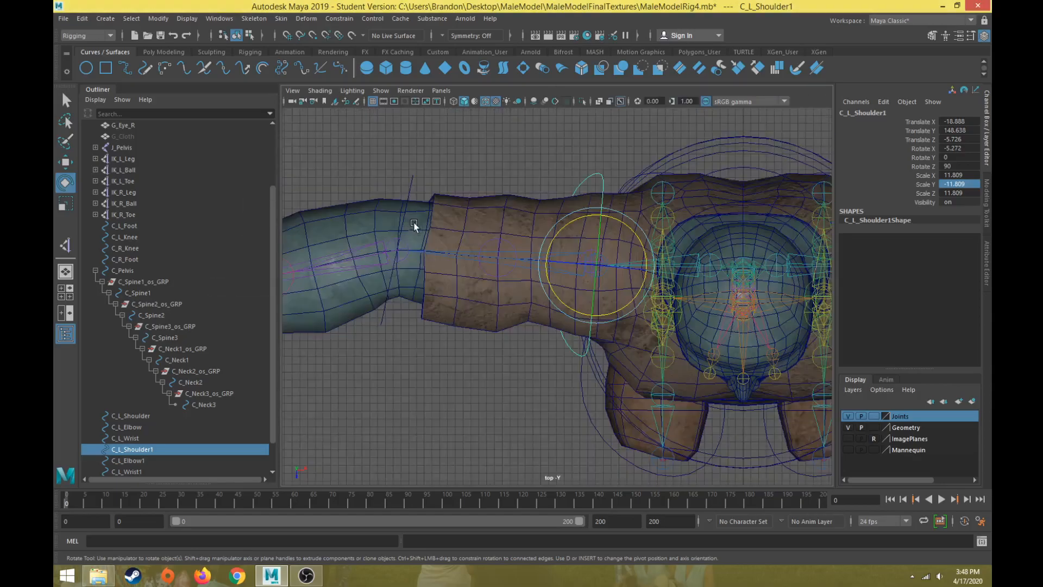
{"action": "middle_click_drag", "start_coordinate": [415, 226], "coordinate": [502, 239], "text": "alt"}
{"action": "left_click_drag", "start_coordinate": [467, 188], "coordinate": [466, 189]}
{"action": "middle_click_drag", "start_coordinate": [479, 224], "coordinate": [550, 208], "text": "alt"}
{"action": "left_click_drag", "start_coordinate": [549, 206], "coordinate": [532, 190]}
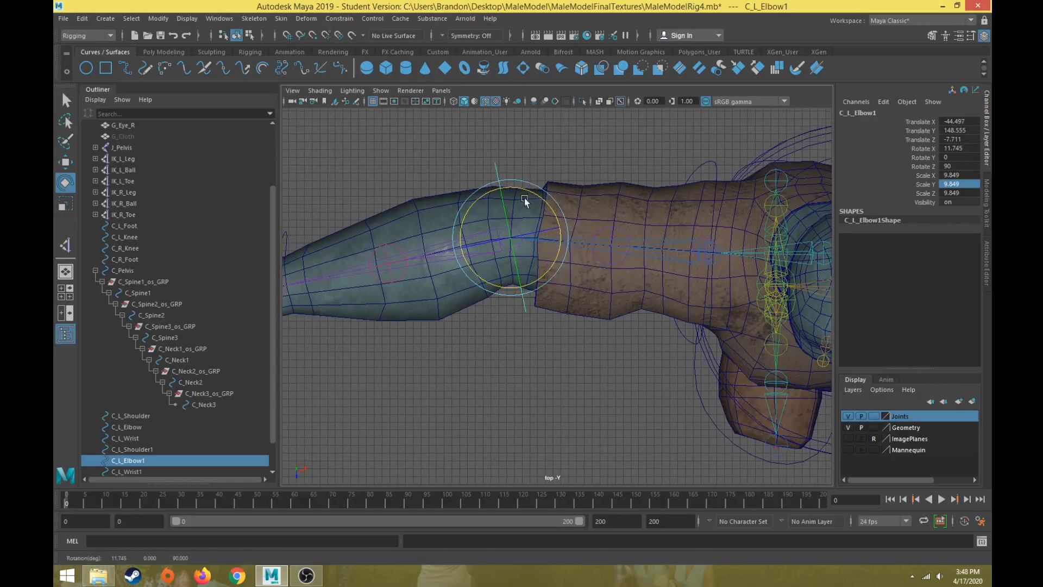
Step: Rotate the copied wrist circle in the top view to a Rotate X of about 12.335, in line with the right wrist
{"action": "scroll", "coordinate": [442, 286], "scroll_direction": "down", "scroll_amount": 1}
{"action": "middle_click_drag", "start_coordinate": [395, 298], "coordinate": [444, 295], "text": "alt"}
{"action": "left_click", "coordinate": [482, 222]}
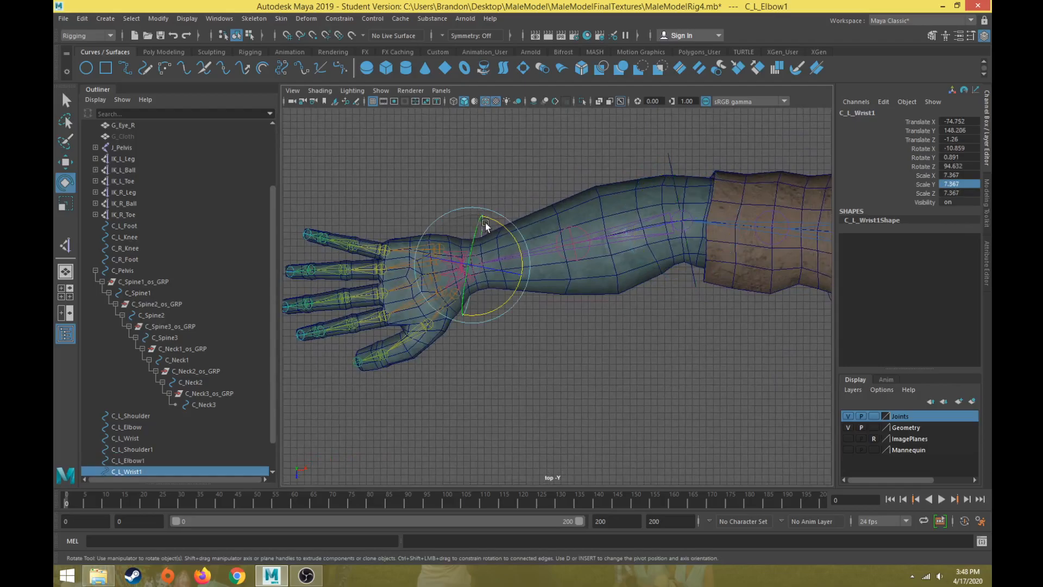
{"action": "middle_click_drag", "start_coordinate": [488, 238], "coordinate": [507, 228], "text": "alt"}
{"action": "left_click_drag", "start_coordinate": [530, 222], "coordinate": [521, 203]}
Step: Tilt the copied wrist circle in the front view to a Rotate Z of about 83.526 to fit the right wrist
{"action": "key", "text": "space"}
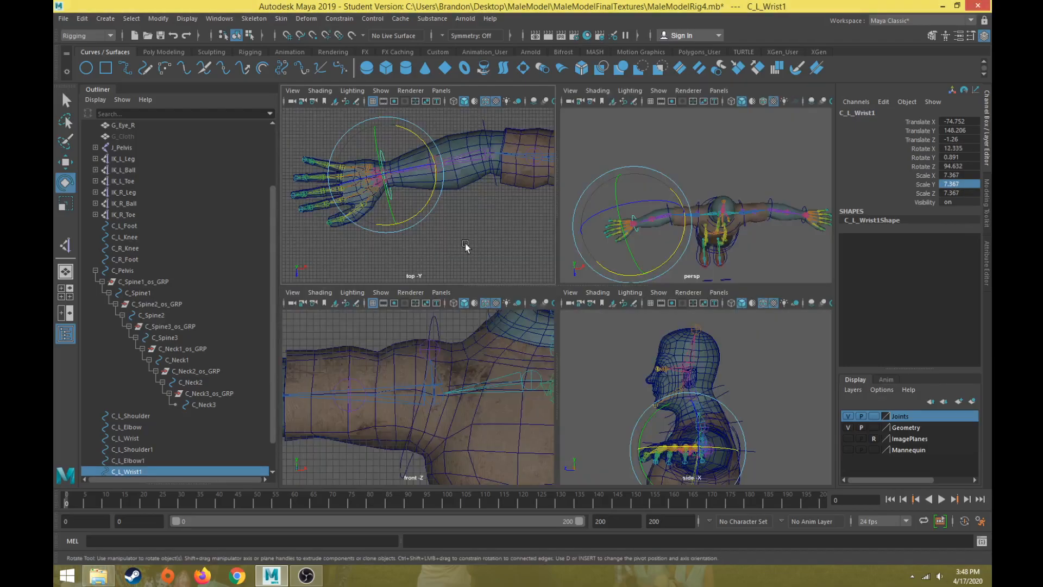
{"action": "key", "text": "space"}
{"action": "scroll", "coordinate": [443, 351], "scroll_direction": "down", "scroll_amount": 1}
{"action": "middle_click_drag", "start_coordinate": [368, 369], "coordinate": [673, 345], "text": "alt"}
{"action": "scroll", "coordinate": [673, 344], "scroll_direction": "up", "scroll_amount": 1}
{"action": "middle_click_drag", "start_coordinate": [523, 323], "coordinate": [582, 316], "text": "alt"}
{"action": "left_click_drag", "start_coordinate": [495, 232], "coordinate": [492, 229]}
{"action": "key", "text": "space"}
{"action": "key", "text": "space"}
Step: Delete the construction history of all six shoulder, elbow and wrist circles, from C_L_Shoulder through C_L_Wrist1
{"action": "scroll", "coordinate": [543, 337], "scroll_direction": "down", "scroll_amount": 5}
{"action": "scroll", "coordinate": [565, 344], "scroll_direction": "up", "scroll_amount": 4}
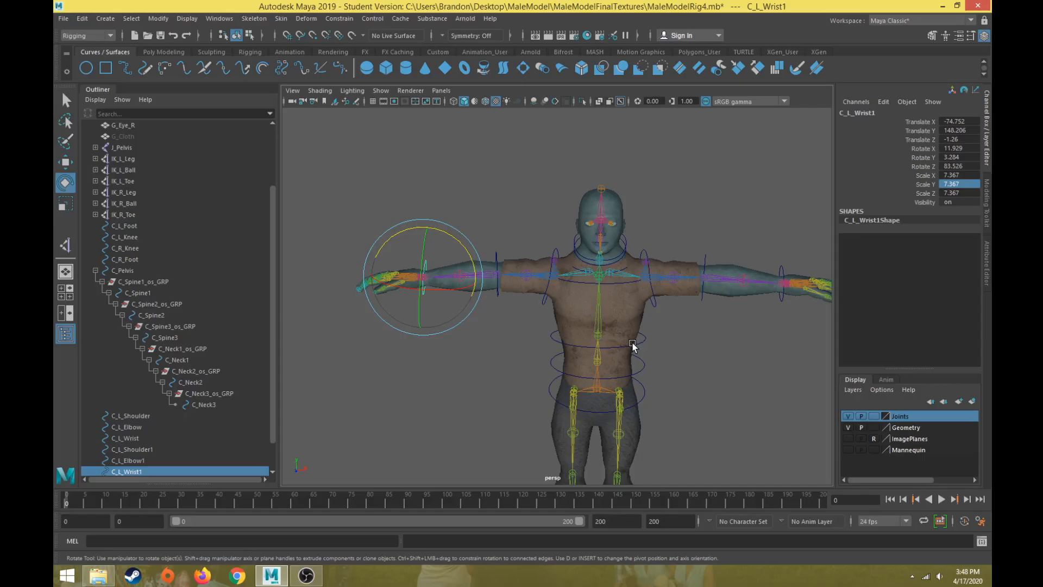
{"action": "scroll", "coordinate": [621, 305], "scroll_direction": "up", "scroll_amount": 3}
{"action": "left_click_drag", "start_coordinate": [621, 304], "coordinate": [605, 334], "text": "alt"}
{"action": "left_click", "coordinate": [129, 414]}
{"action": "scroll", "coordinate": [140, 451], "scroll_direction": "down", "scroll_amount": 1}
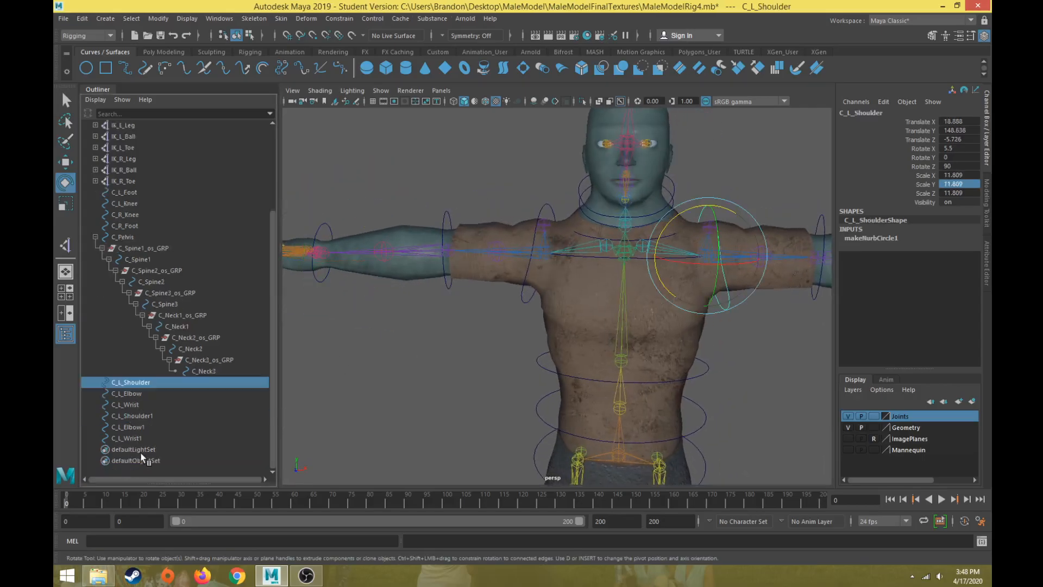
{"action": "left_click", "coordinate": [136, 439], "text": "shift"}
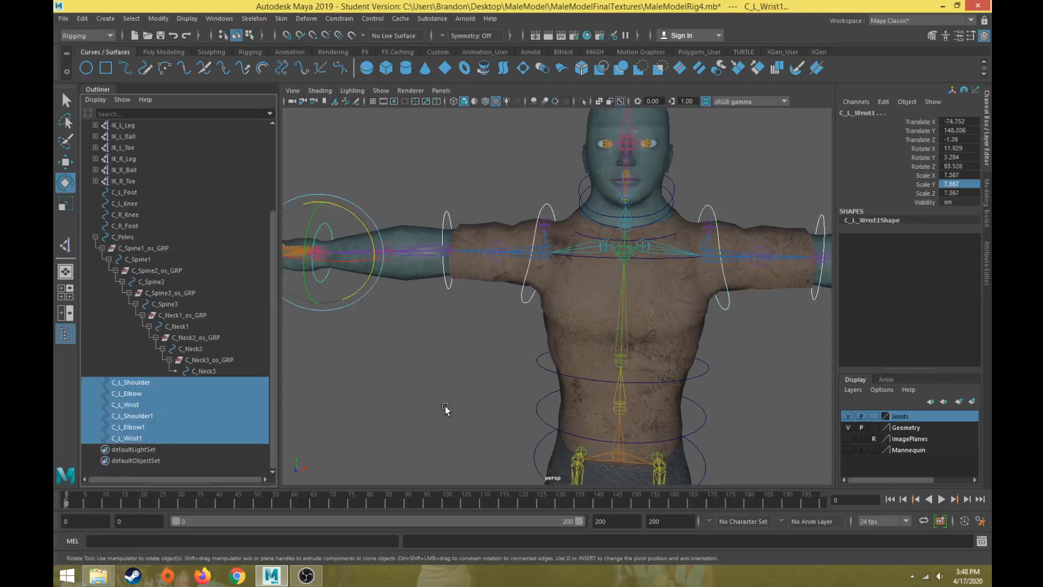
{"action": "scroll", "coordinate": [618, 372], "scroll_direction": "down", "scroll_amount": 5}
{"action": "left_click_drag", "start_coordinate": [605, 361], "coordinate": [576, 351], "text": "alt"}
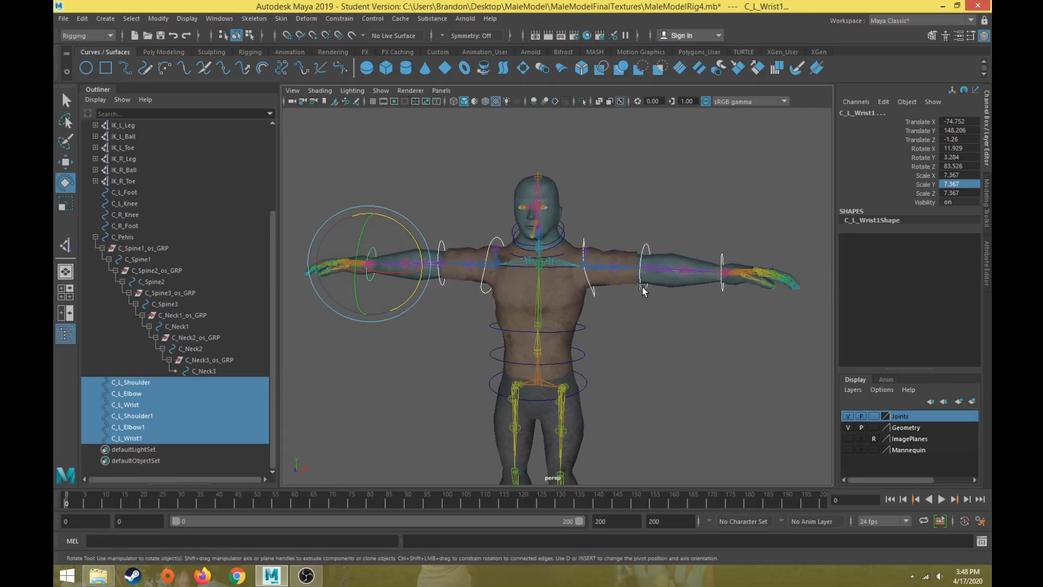
{"action": "scroll", "coordinate": [633, 290], "scroll_direction": "up", "scroll_amount": 5}
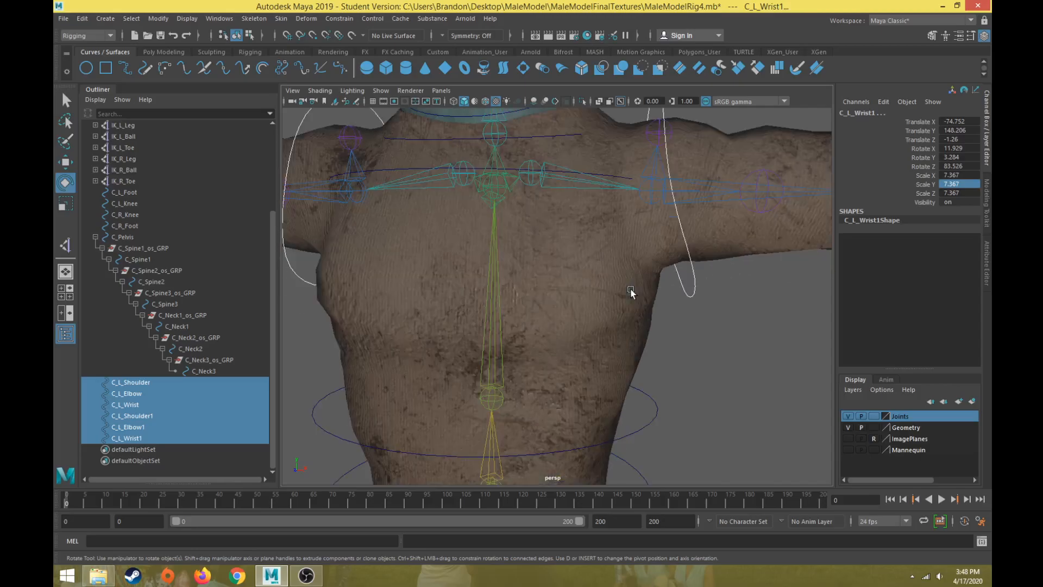
{"action": "scroll", "coordinate": [524, 347], "scroll_direction": "down", "scroll_amount": 6}
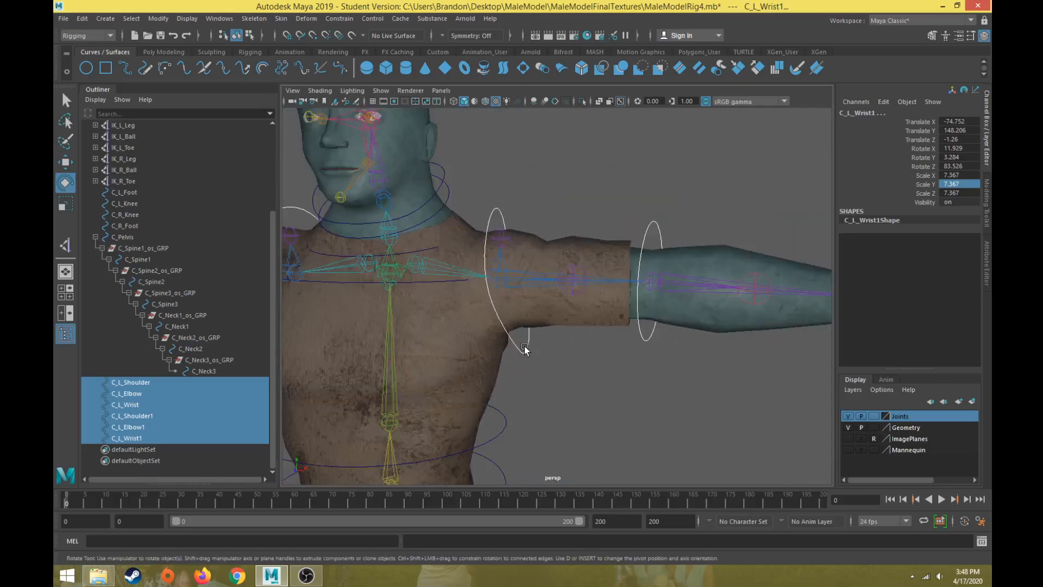
{"action": "middle_click_drag", "start_coordinate": [530, 335], "coordinate": [569, 341], "text": "alt"}
{"action": "scroll", "coordinate": [569, 341], "scroll_direction": "down", "scroll_amount": 2}
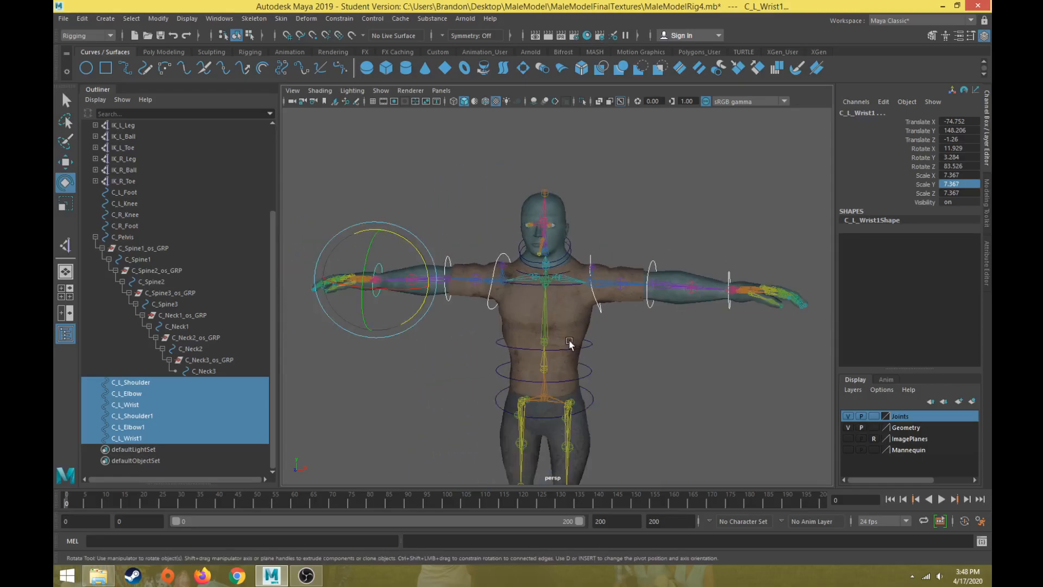
{"action": "key", "text": "q"}
{"action": "left_click", "coordinate": [82, 19]}
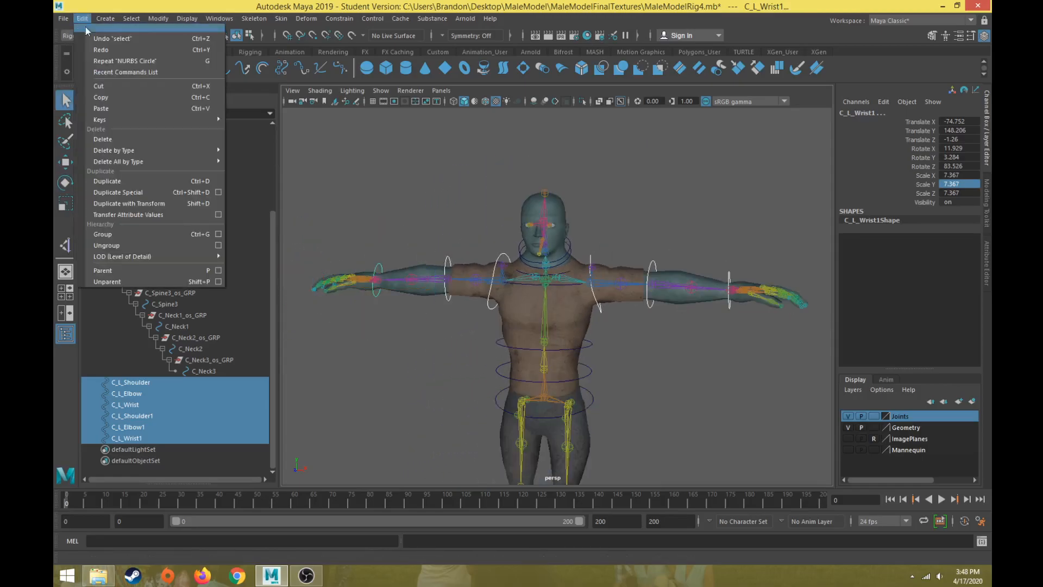
{"action": "mouse_move", "coordinate": [193, 151]}
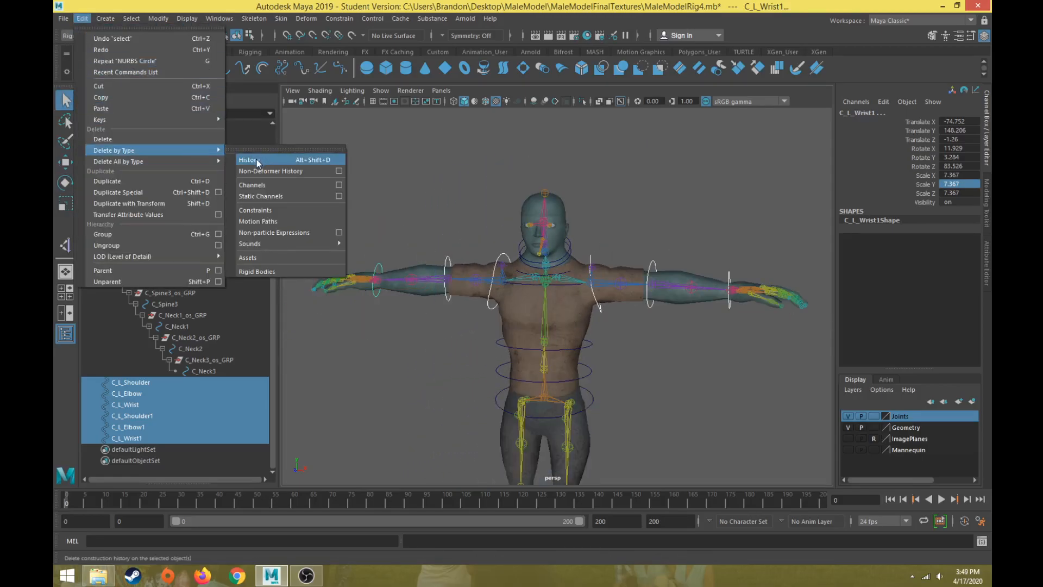
{"action": "left_click", "coordinate": [296, 158]}
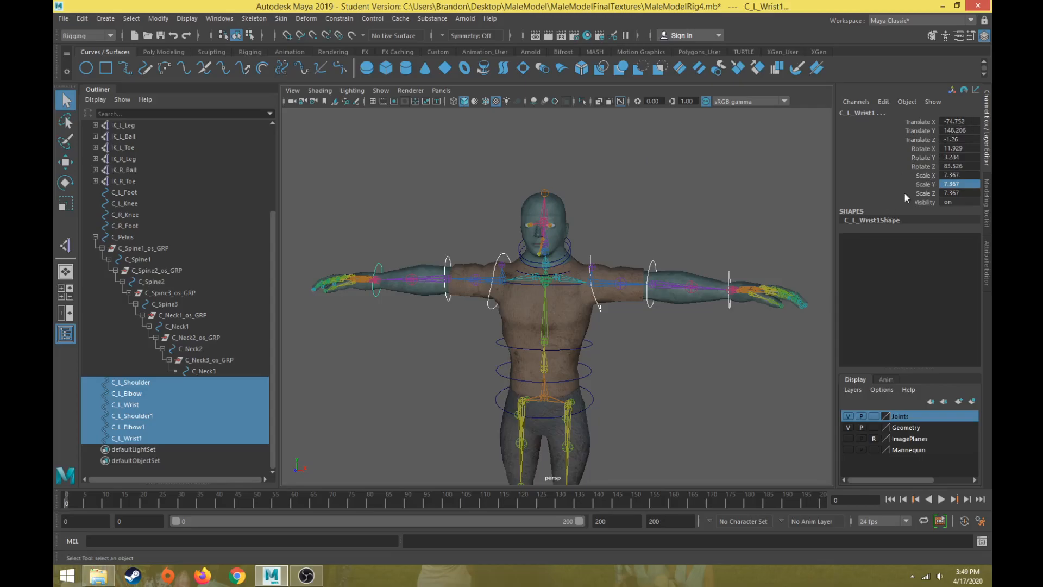
Step: Open the Script Editor and move its window clear of the character's arms
{"action": "left_click", "coordinate": [980, 539]}
{"action": "left_click_drag", "start_coordinate": [691, 135], "coordinate": [712, 53]}
{"action": "scroll", "coordinate": [577, 419], "scroll_direction": "down", "scroll_amount": 2}
{"action": "scroll", "coordinate": [578, 418], "scroll_direction": "up", "scroll_amount": 2}
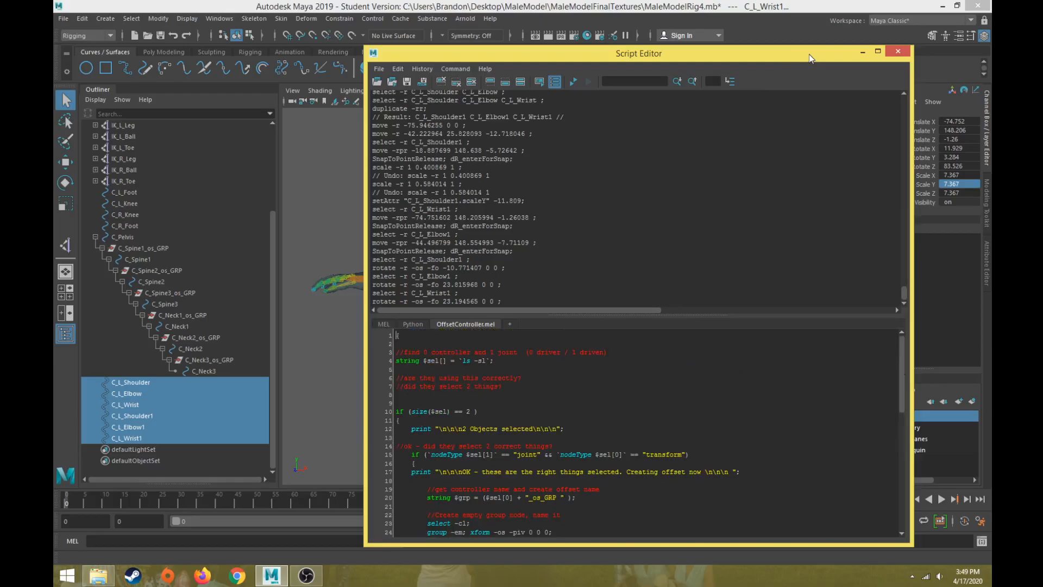
{"action": "left_click_drag", "start_coordinate": [809, 58], "coordinate": [768, 481]}
Step: Select the left shoulder circle C_L_Shoulder, and add the J_L_Shoulder joint to the selection
{"action": "scroll", "coordinate": [601, 322], "scroll_direction": "up", "scroll_amount": 5}
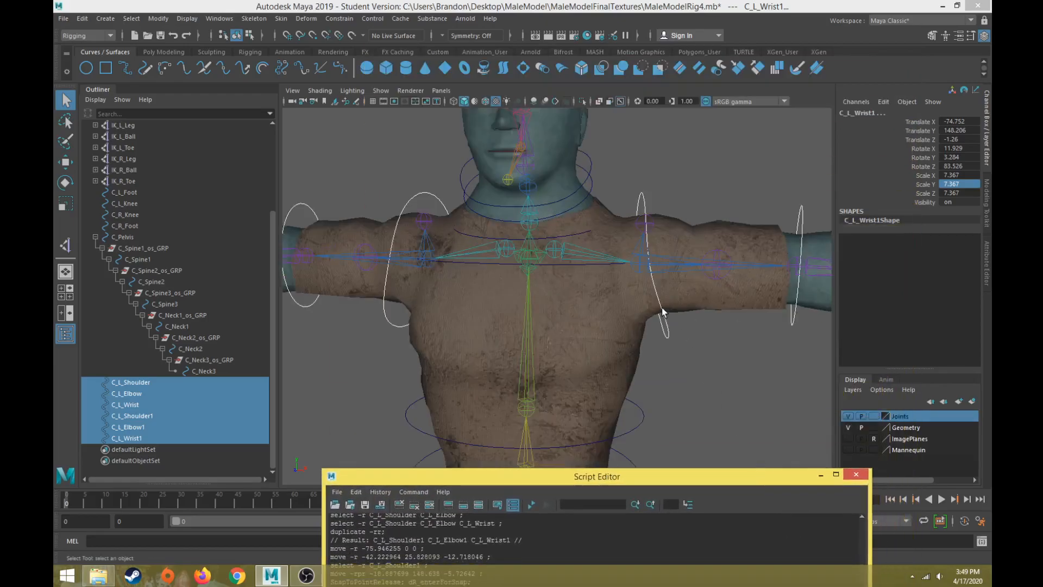
{"action": "middle_click_drag", "start_coordinate": [602, 322], "coordinate": [598, 322], "text": "alt"}
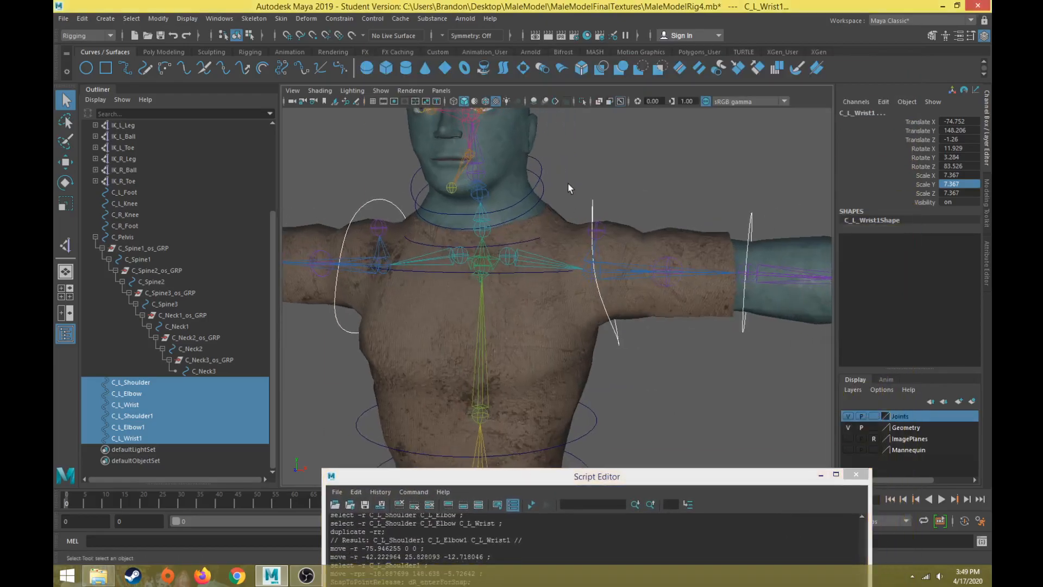
{"action": "left_click", "coordinate": [594, 202]}
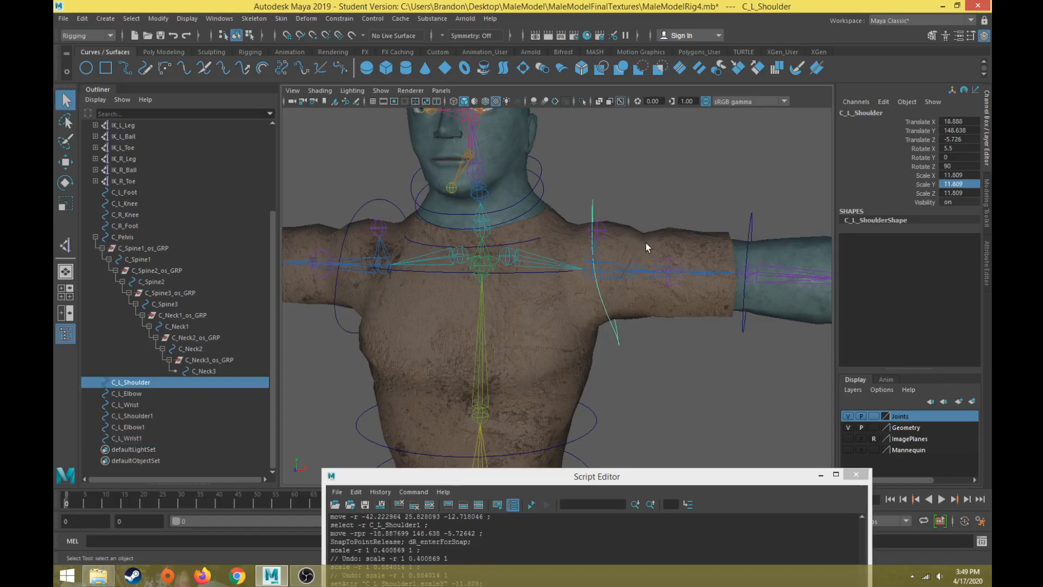
{"action": "left_click", "coordinate": [147, 272]}
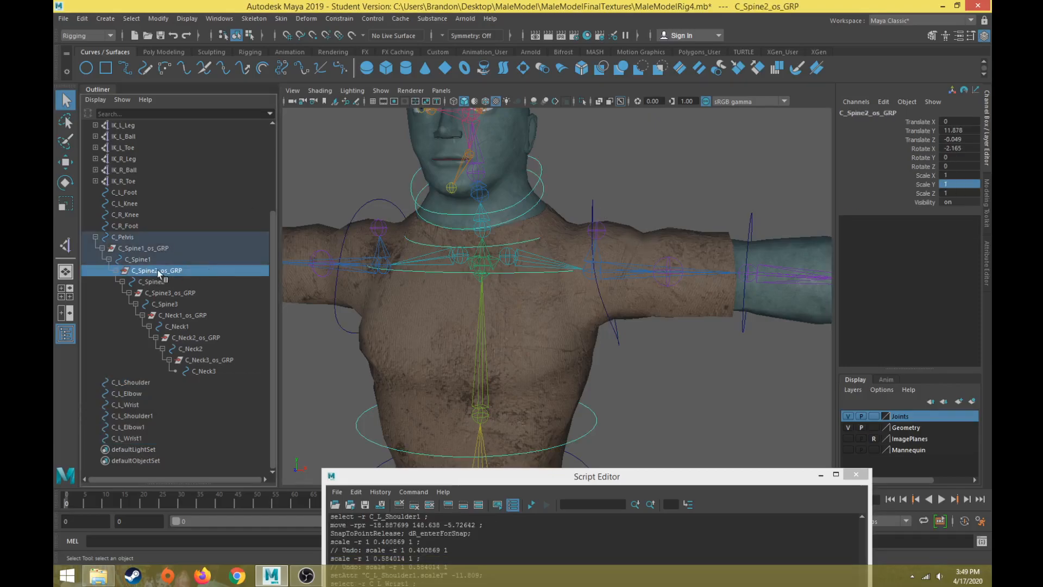
{"action": "left_click", "coordinate": [593, 209]}
{"action": "left_click_drag", "start_coordinate": [618, 253], "coordinate": [574, 264], "text": "alt"}
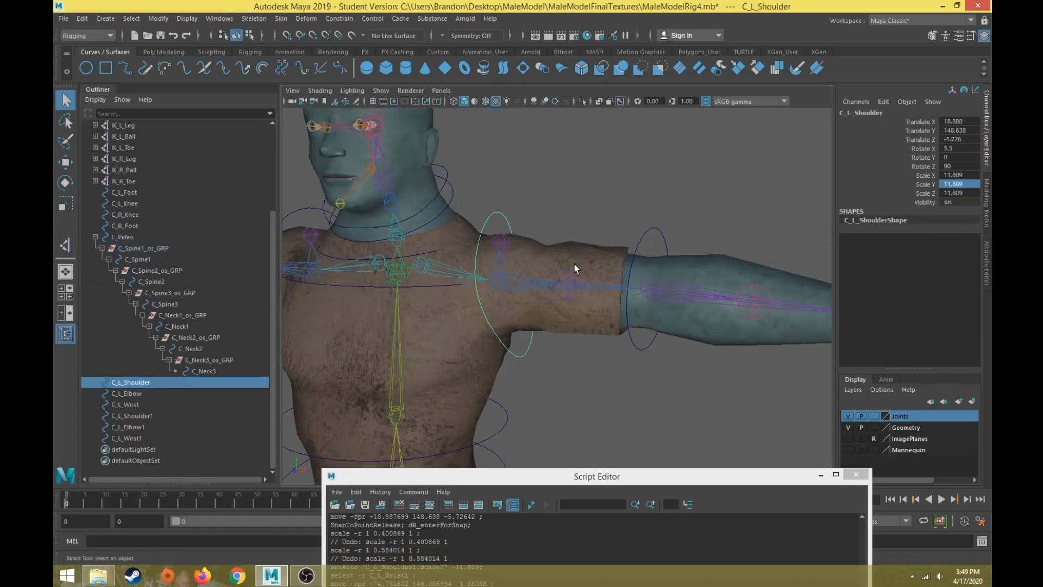
{"action": "left_click", "coordinate": [531, 284], "text": "shift"}
Step: Bring the Script Editor fully into view and delete its OffsetController.mel script tab
{"action": "left_click_drag", "start_coordinate": [497, 470], "coordinate": [514, 105]}
{"action": "key", "text": "ctrl+a"}
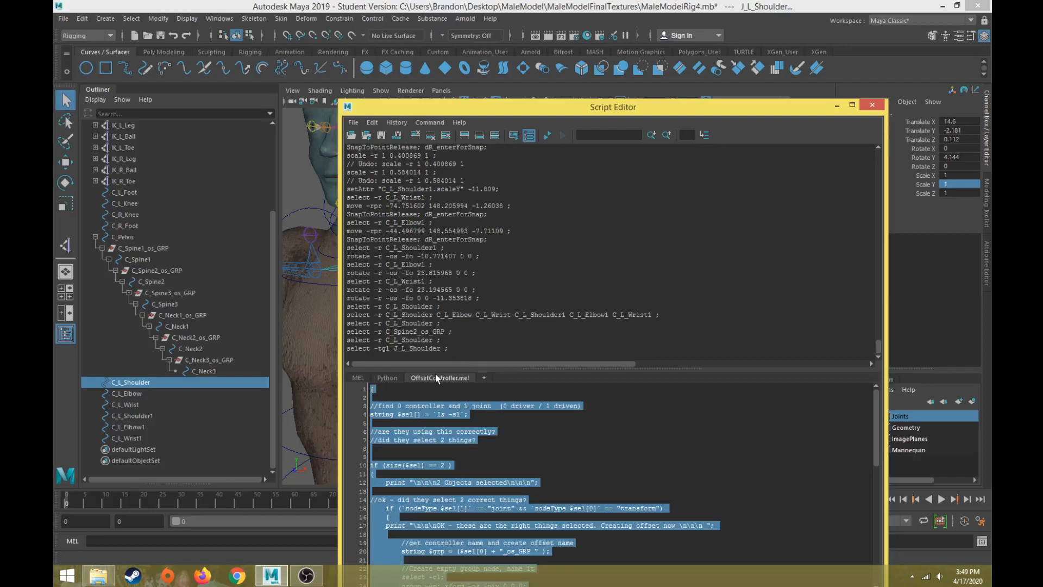
{"action": "left_click", "coordinate": [430, 122]}
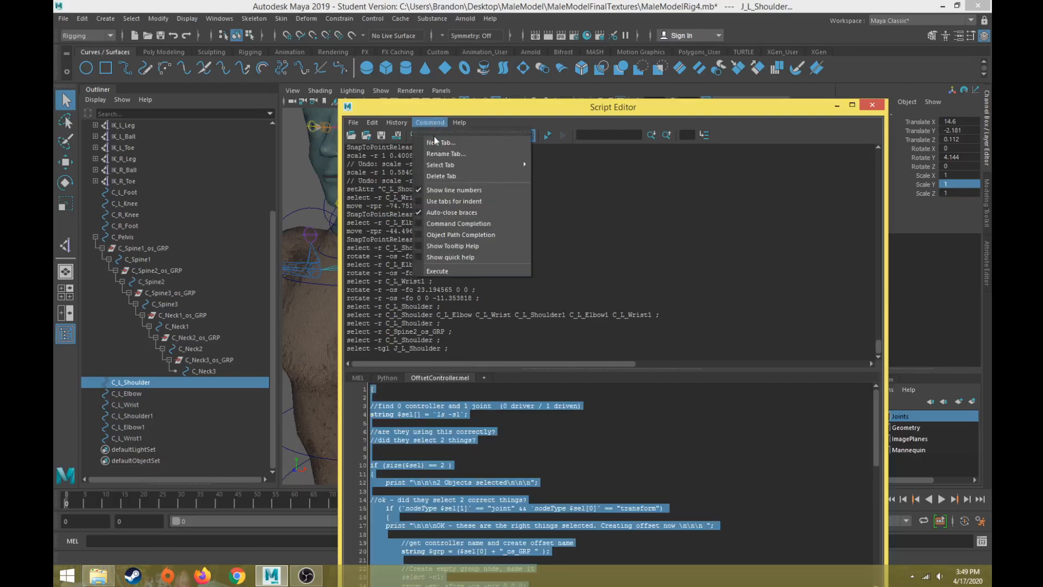
{"action": "left_click", "coordinate": [445, 175]}
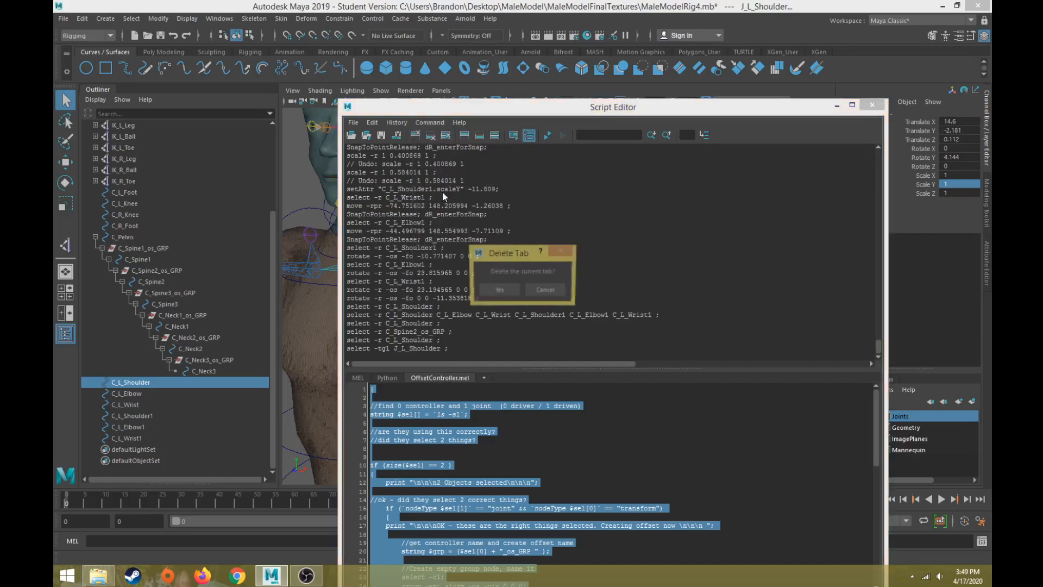
{"action": "left_click", "coordinate": [500, 290]}
Step: Load the OffsetController.mel script from the Desktop into the Script Editor
{"action": "left_click", "coordinate": [353, 122]}
{"action": "left_click", "coordinate": [375, 143]}
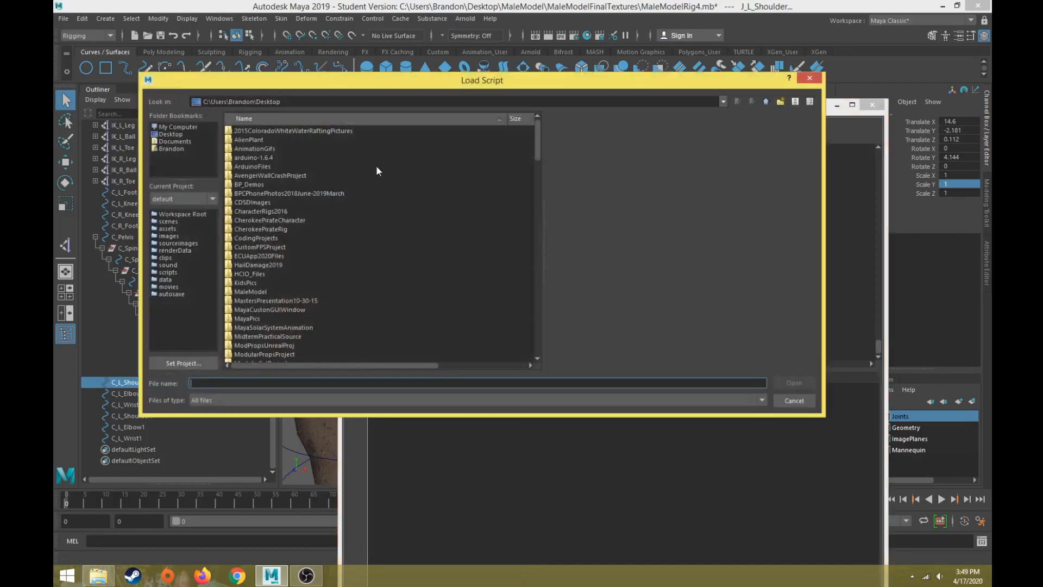
{"action": "left_click_drag", "start_coordinate": [539, 145], "coordinate": [517, 298]}
{"action": "left_click", "coordinate": [266, 282]}
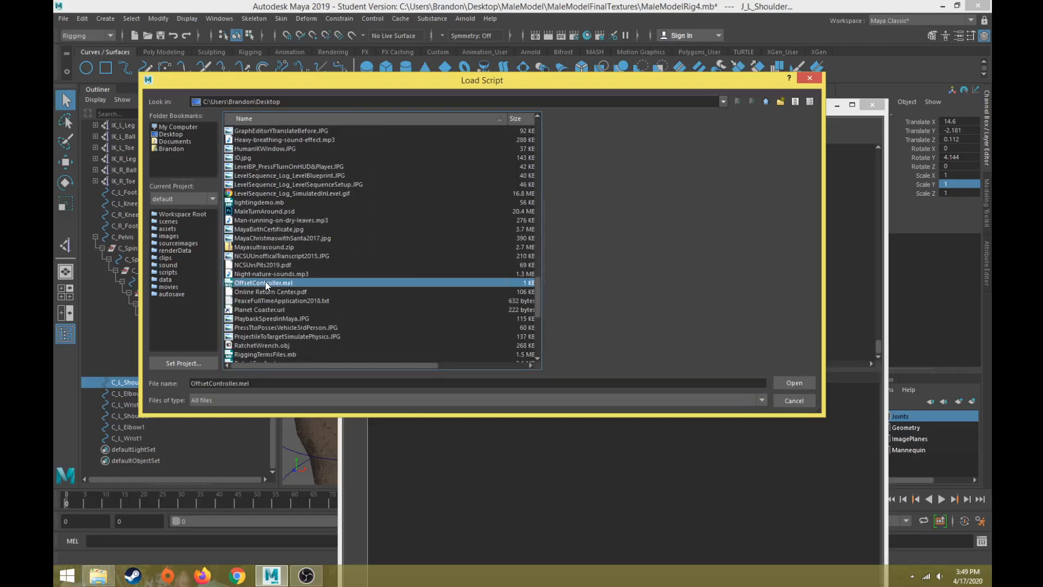
{"action": "left_click", "coordinate": [787, 381]}
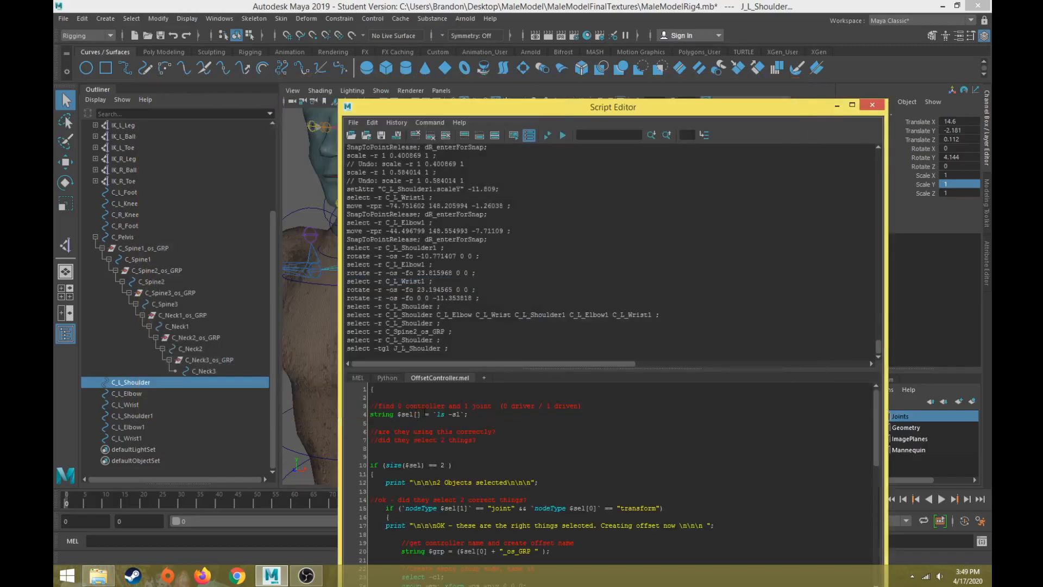
Step: Run the entire OffsetController.mel script on the selected C_L_Shoulder circle and J_L_Shoulder joint, moving the Script Editor clear of the arm
{"action": "key", "text": "ctrl+a"}
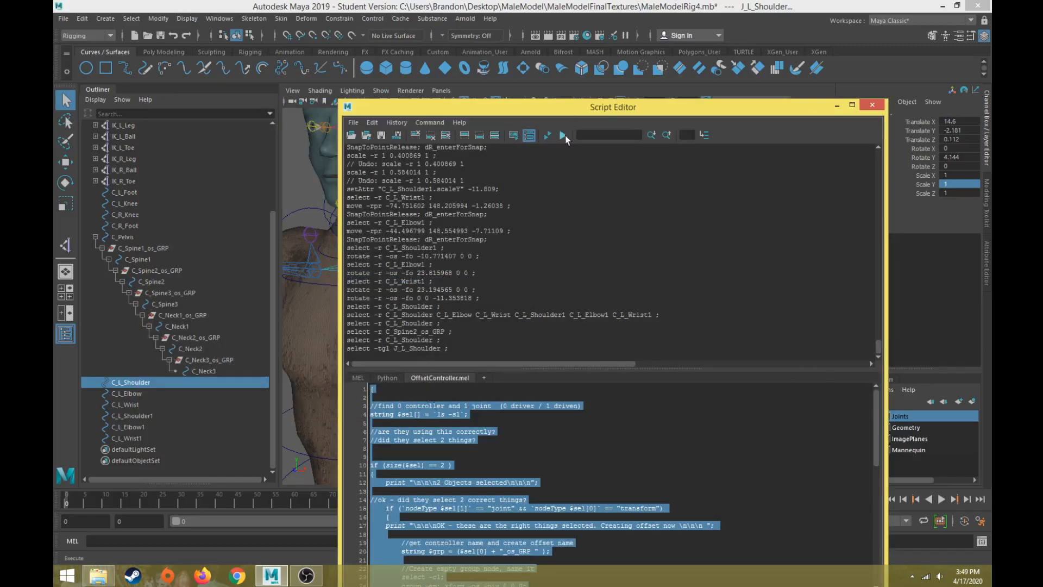
{"action": "left_click_drag", "start_coordinate": [577, 108], "coordinate": [638, 417]}
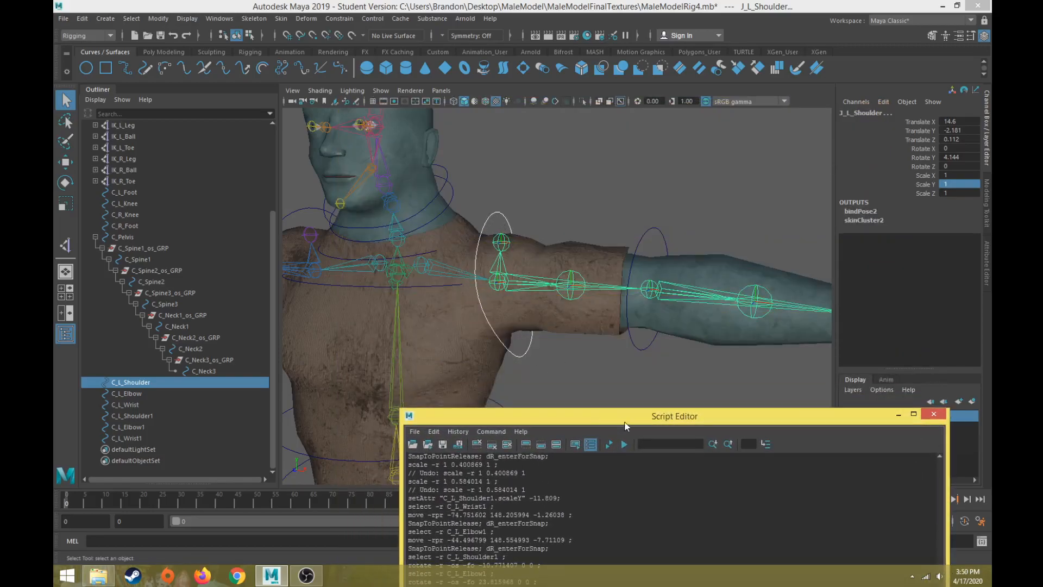
{"action": "left_click", "coordinate": [625, 445]}
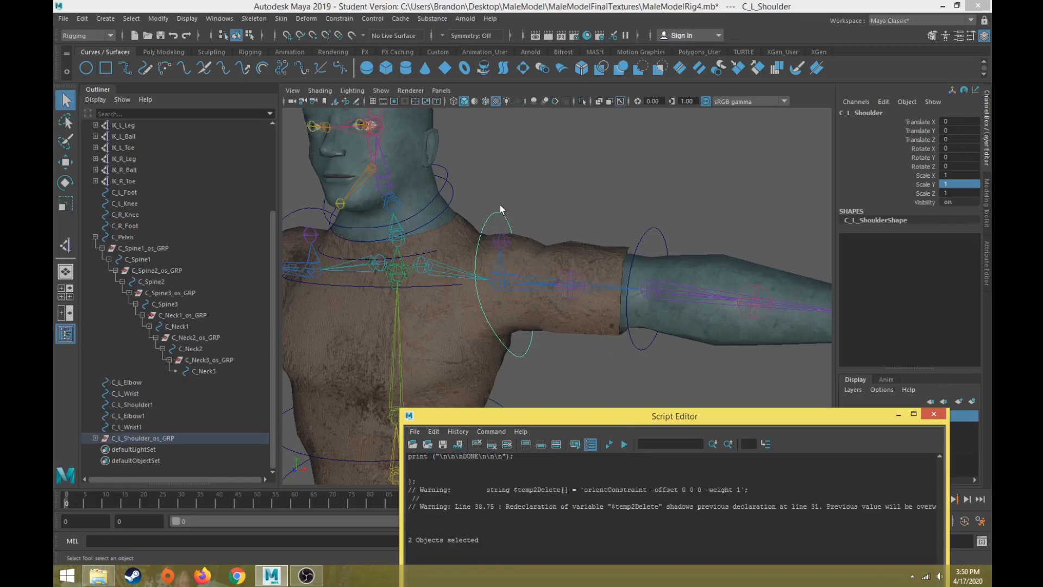
Step: Orient-constrain the J_L_Shoulder joint to the C_L_Shoulder circle with Maintain Offset on and all axes constrained
{"action": "left_click", "coordinate": [529, 281], "text": "shift"}
{"action": "left_click", "coordinate": [339, 19]}
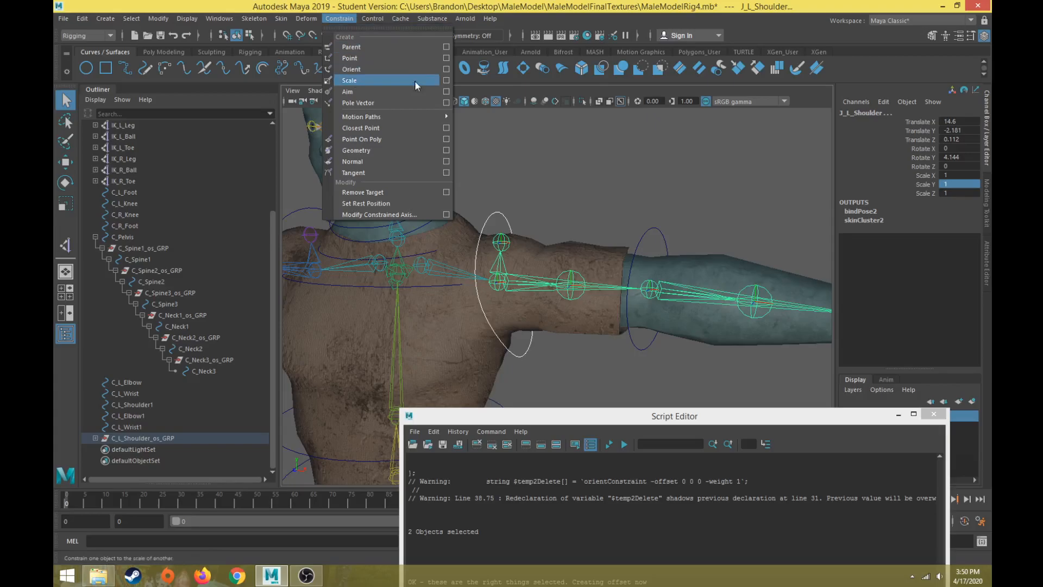
{"action": "left_click", "coordinate": [446, 69]}
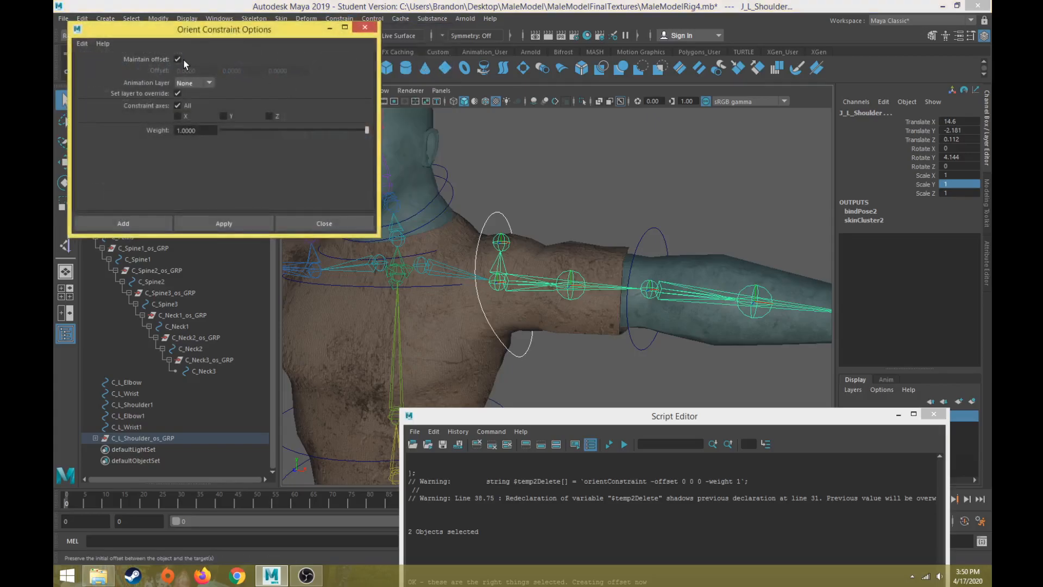
{"action": "left_click", "coordinate": [165, 224]}
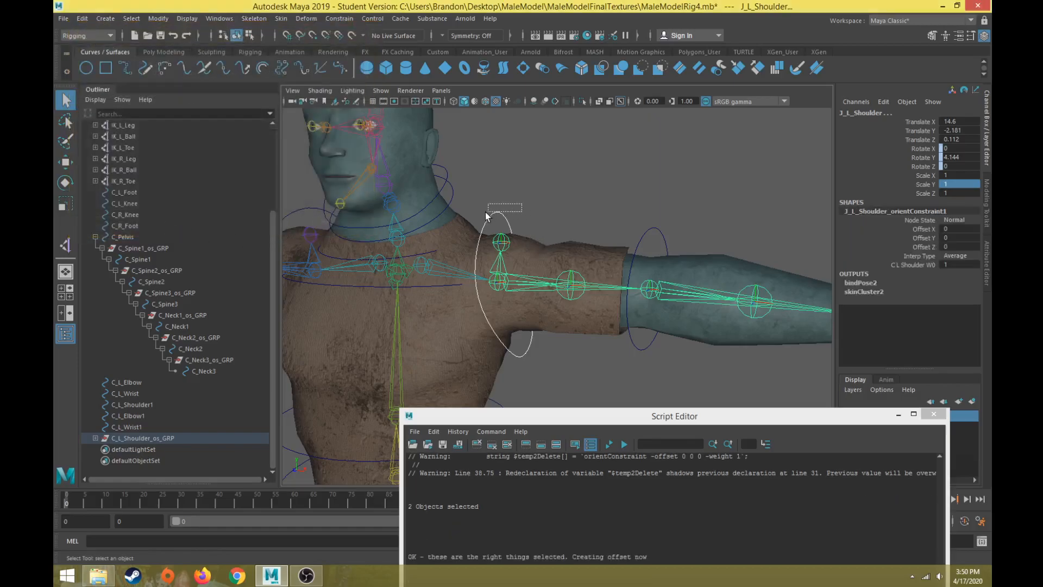
Step: Test-rotate the C_L_Shoulder circle slightly about Y, and undo the rotation
{"action": "left_click", "coordinate": [486, 216]}
{"action": "key", "text": "e"}
{"action": "left_click_drag", "start_coordinate": [516, 223], "coordinate": [465, 78], "text": "alt"}
{"action": "mouse_move", "coordinate": [496, 170]}
{"action": "left_mouse_down"}
{"action": "mouse_move", "coordinate": [478, 179]}
{"action": "mouse_move", "coordinate": [496, 175]}
{"action": "left_mouse_up"}
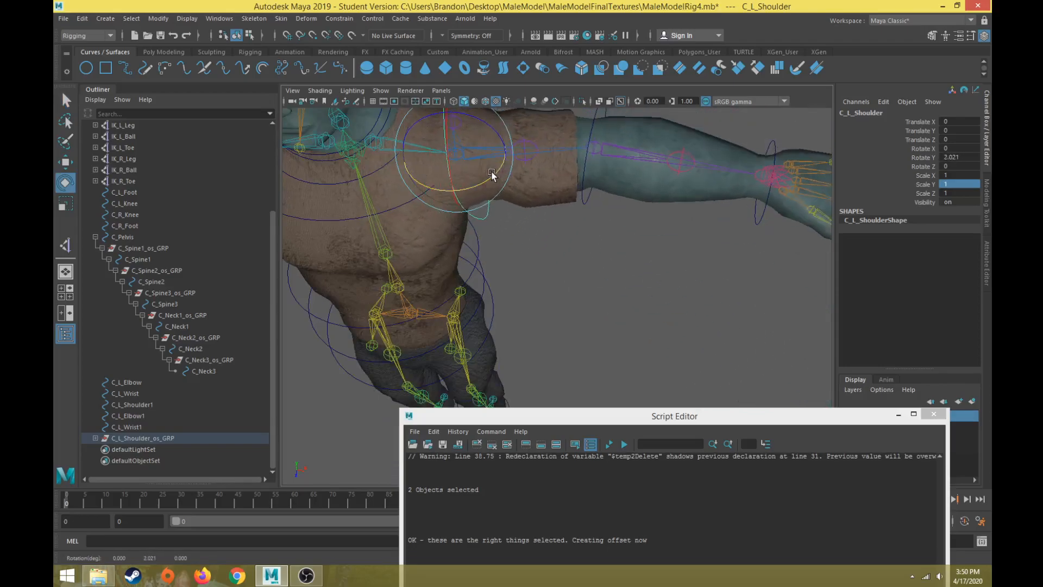
{"action": "key", "text": "ctrl+z"}
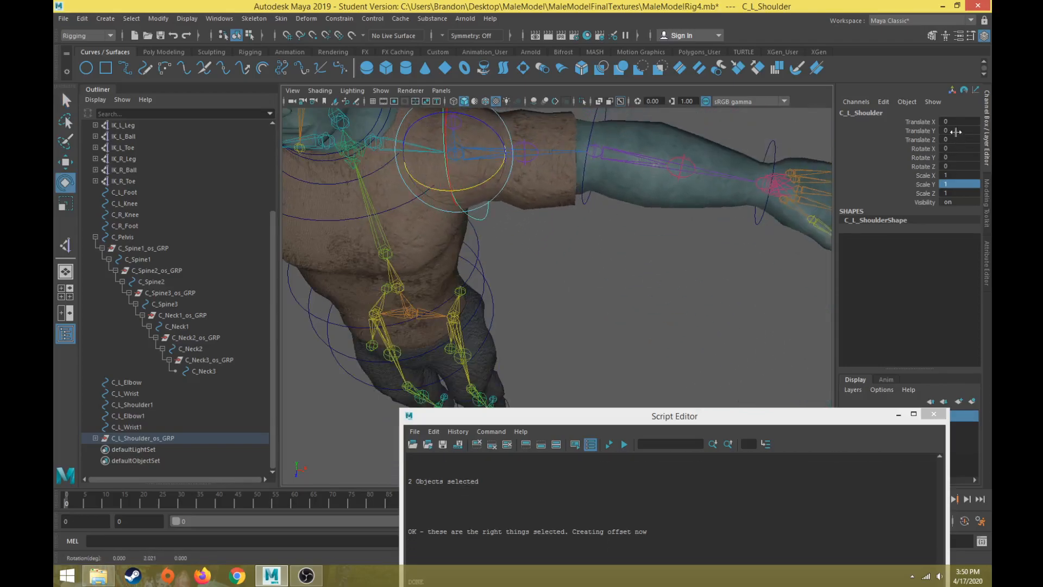
Step: Select the C_L_Elbow circle and the J_L_Elbow joint, and run the offset script on them
{"action": "left_click_drag", "start_coordinate": [608, 211], "coordinate": [595, 230], "text": "alt"}
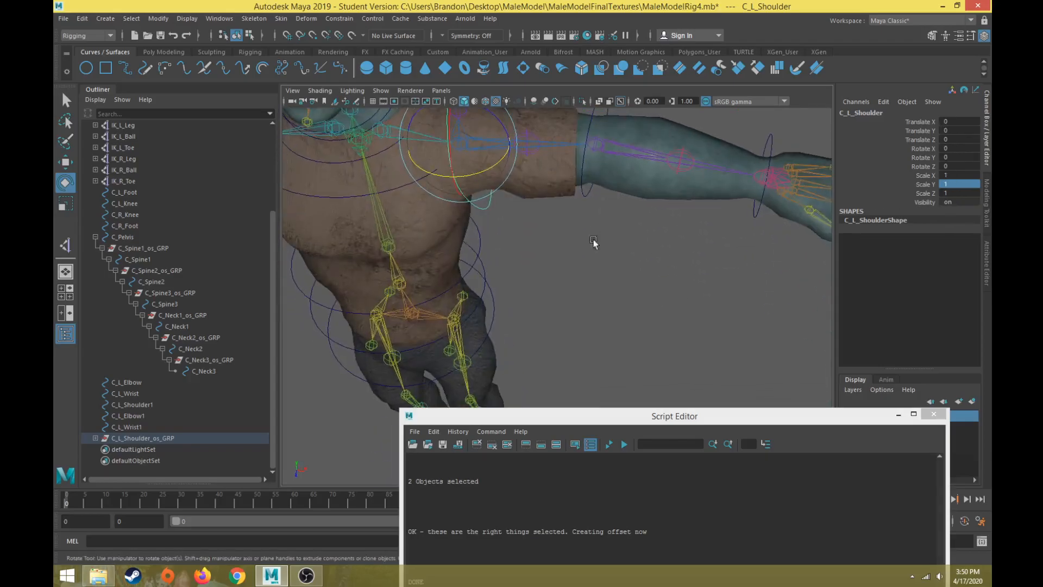
{"action": "left_click_drag", "start_coordinate": [576, 335], "coordinate": [549, 285], "text": "alt"}
{"action": "left_click_drag", "start_coordinate": [516, 161], "coordinate": [538, 176]}
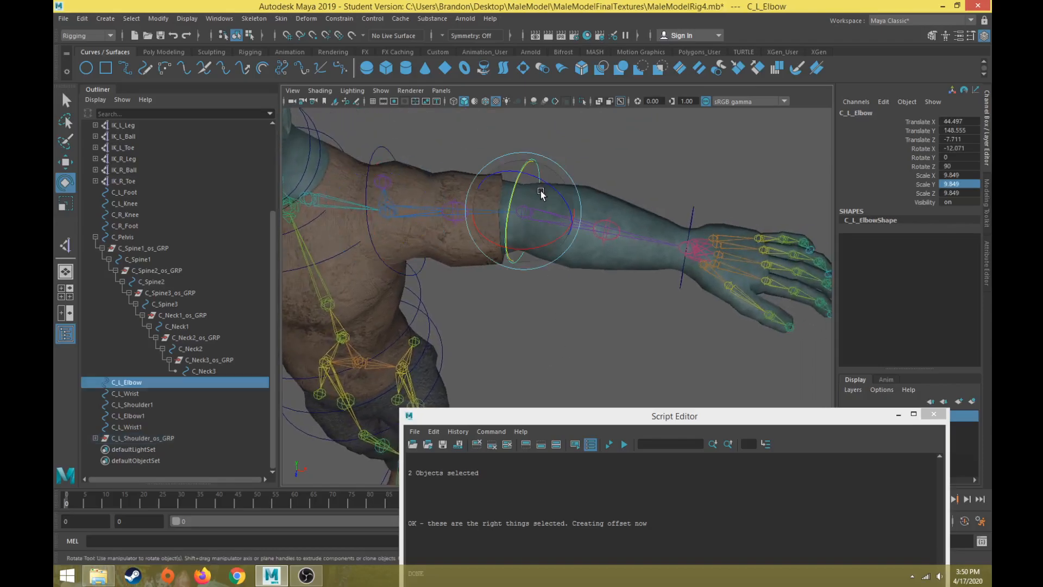
{"action": "key", "text": "q"}
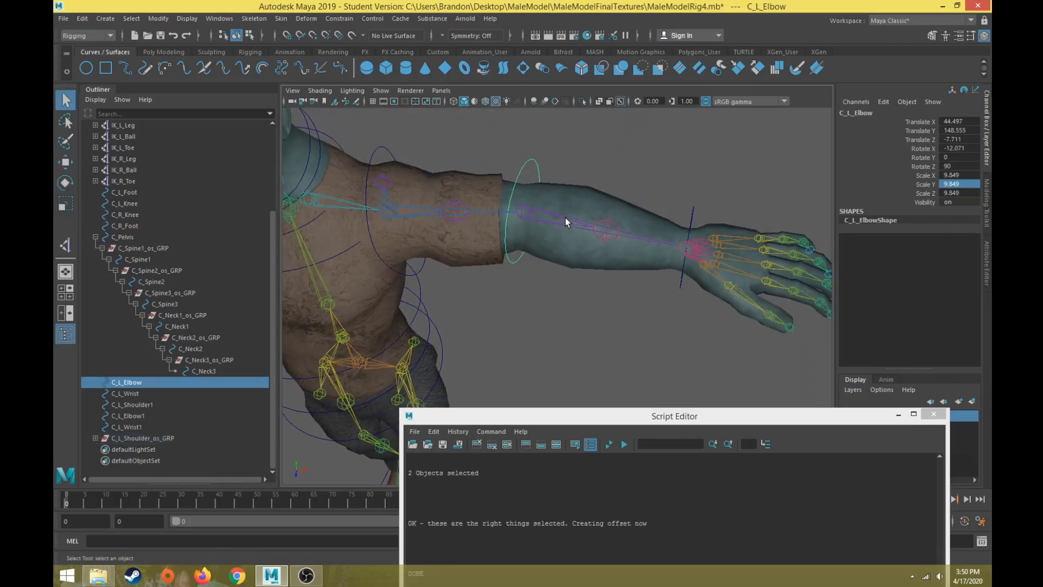
{"action": "left_click", "coordinate": [565, 218], "text": "shift"}
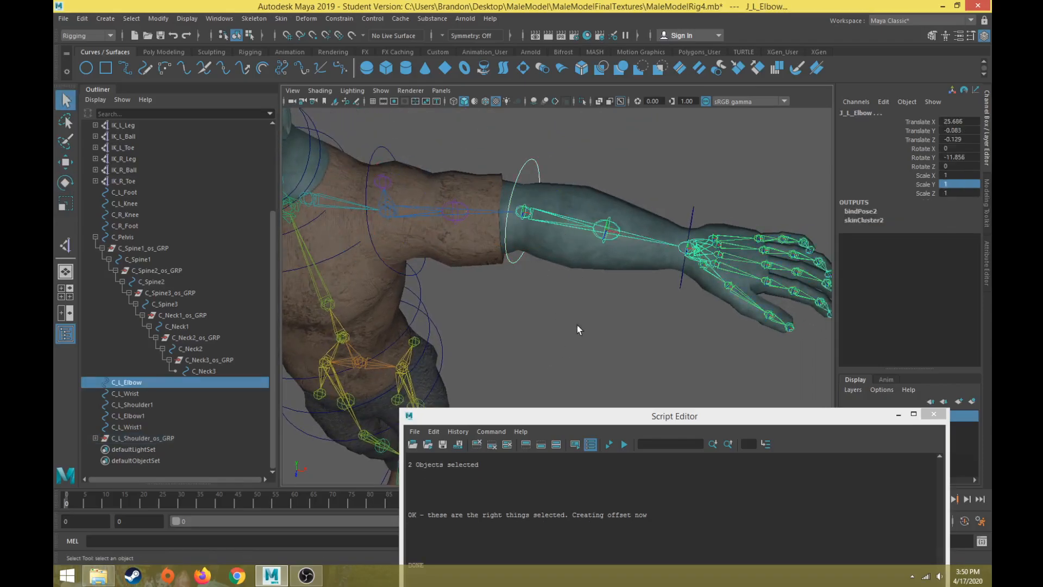
{"action": "left_click", "coordinate": [624, 444]}
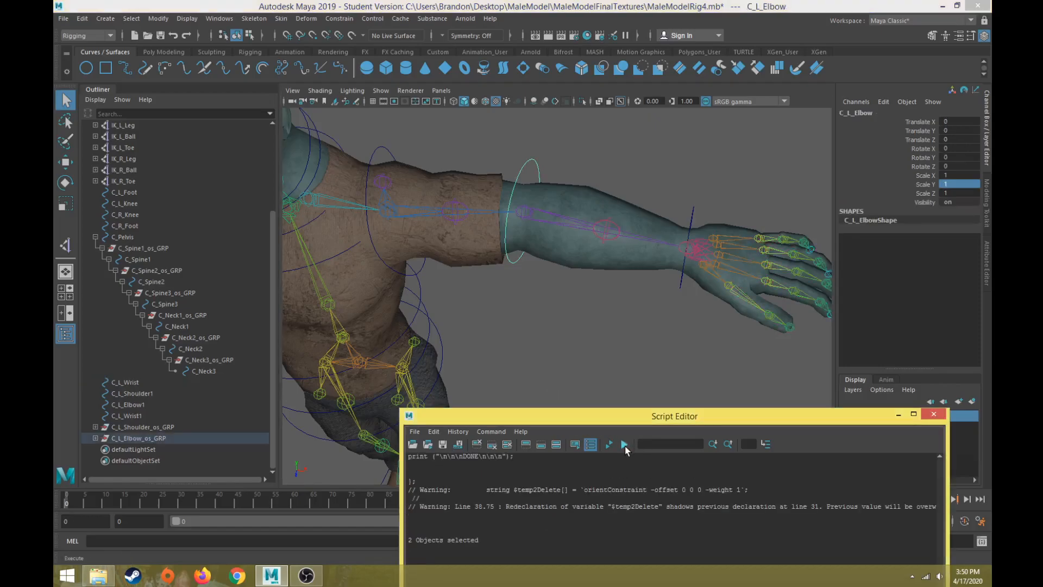
Step: Orient-constrain the J_L_Elbow joint to the C_L_Elbow circle
{"action": "left_click", "coordinate": [566, 217], "text": "shift"}
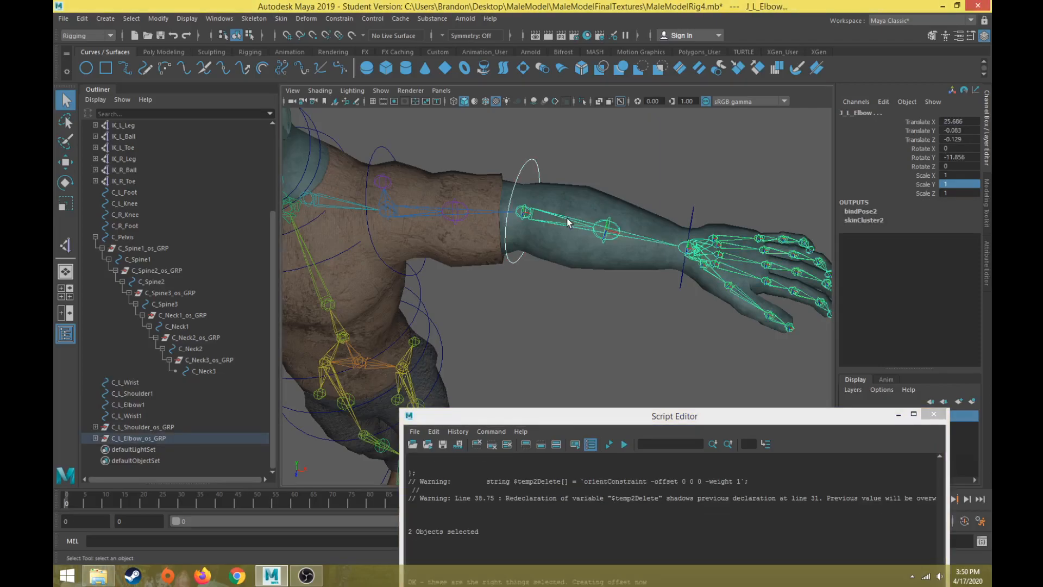
{"action": "left_click", "coordinate": [340, 19]}
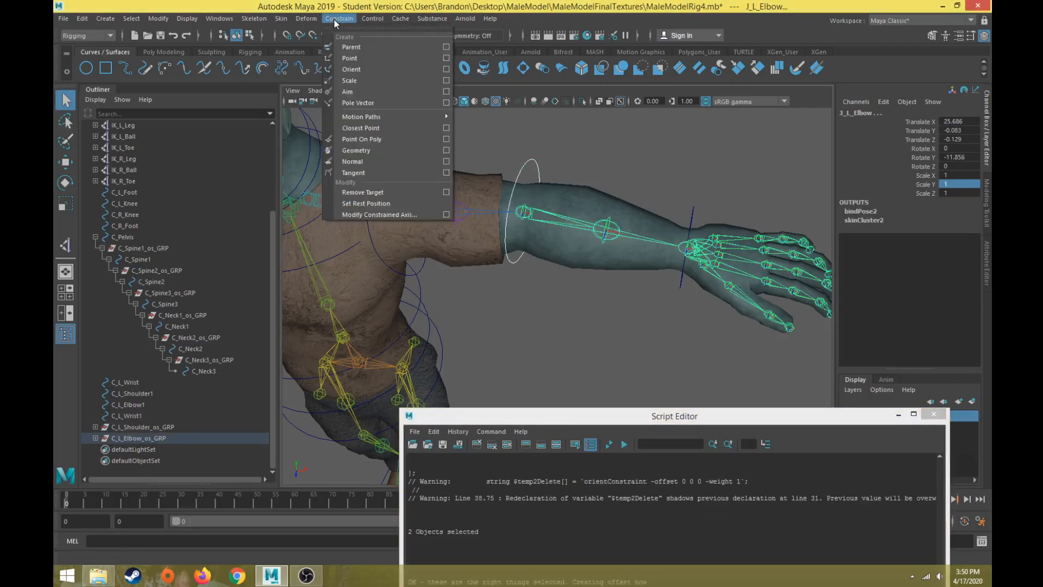
{"action": "left_click", "coordinate": [349, 70]}
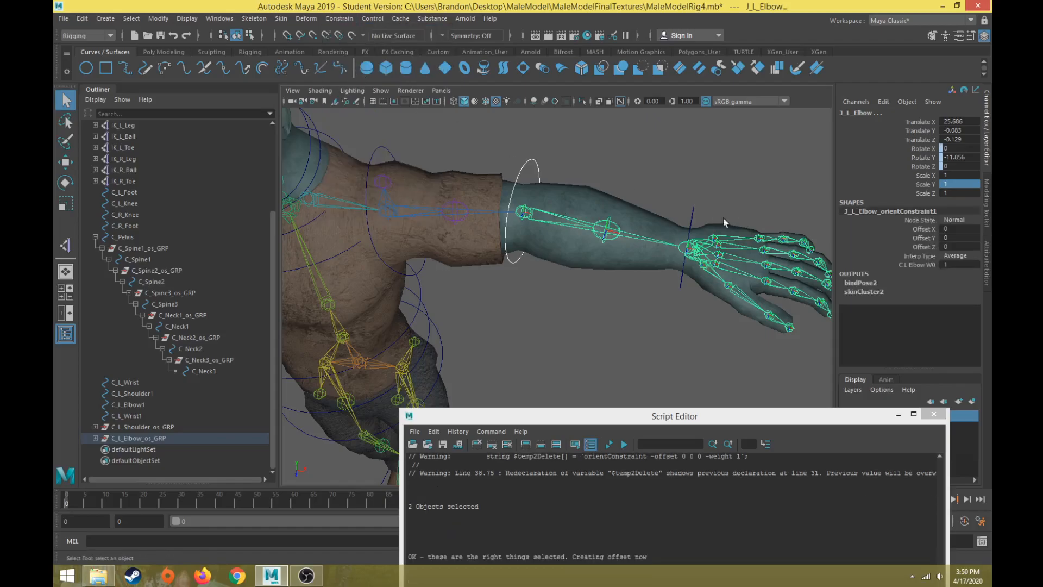
Step: Test-rotate the C_L_Elbow circle slightly, and undo the rotation
{"action": "left_click", "coordinate": [531, 162]}
{"action": "key", "text": "e"}
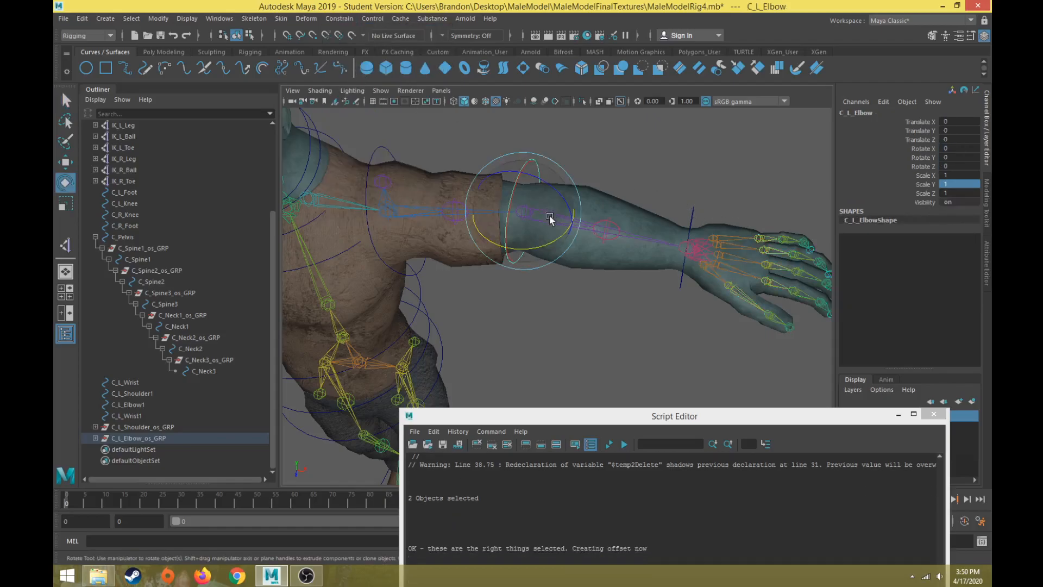
{"action": "left_click_drag", "start_coordinate": [559, 238], "coordinate": [546, 244]}
{"action": "key", "text": "ctrl+z"}
Step: Select the C_L_Wrist circle and the J_L_Wrist joint, and run the offset script on them
{"action": "left_click_drag", "start_coordinate": [690, 205], "coordinate": [707, 219]}
{"action": "key", "text": "q"}
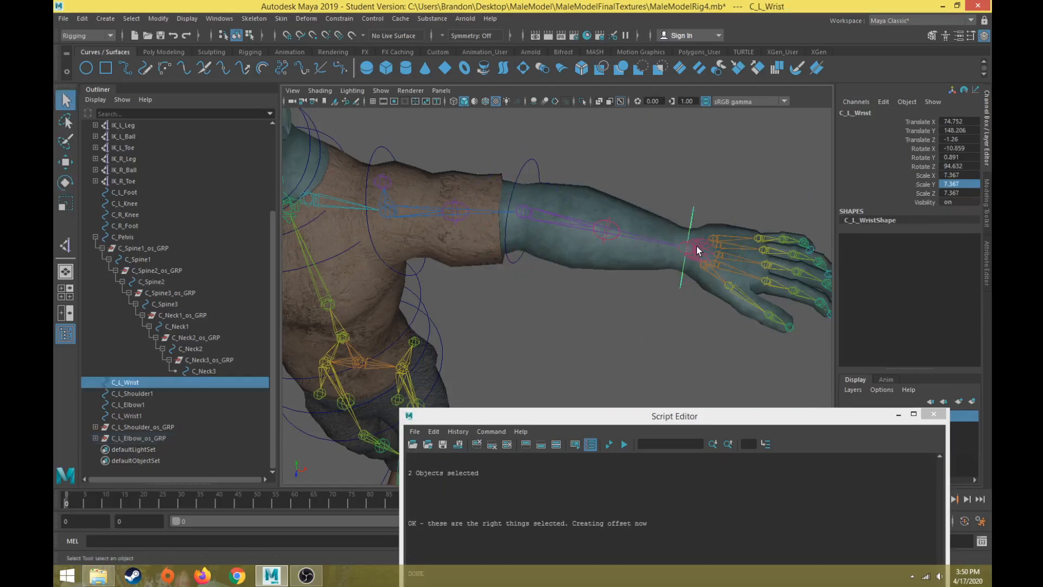
{"action": "left_click", "coordinate": [696, 246], "text": "shift"}
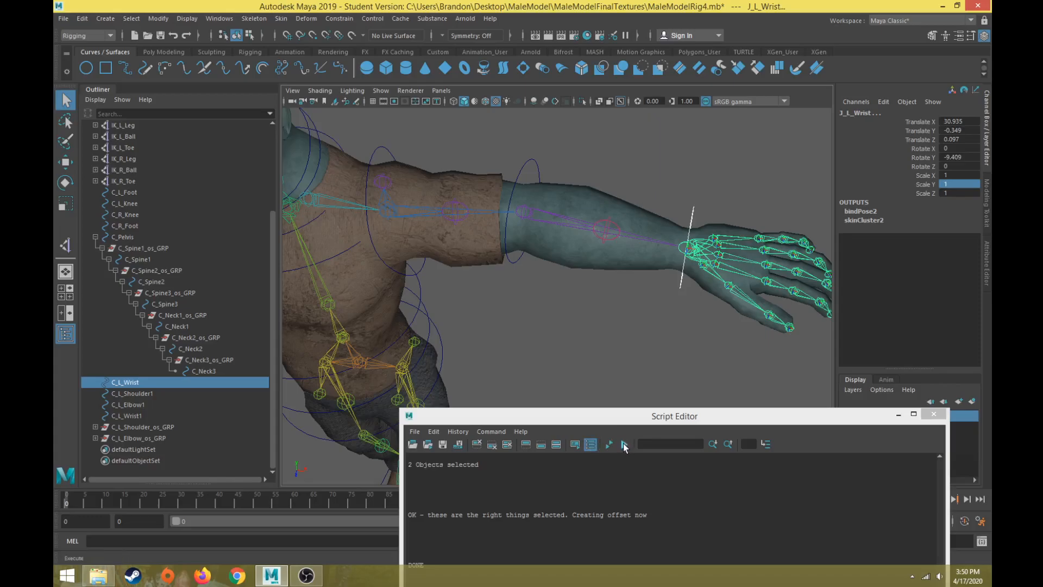
{"action": "left_click", "coordinate": [625, 445]}
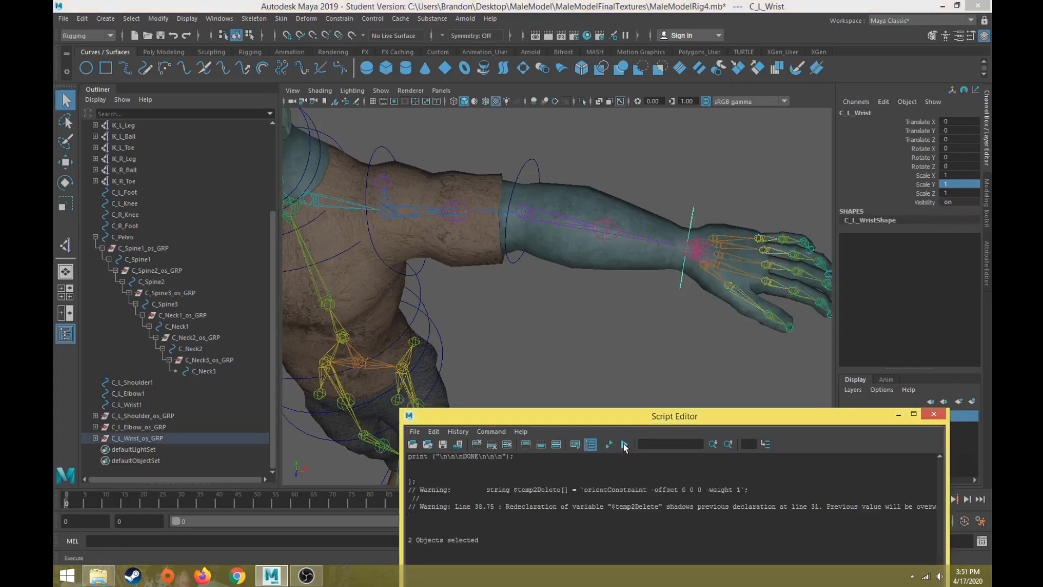
Step: Orient-constrain the J_L_Wrist joint to the C_L_Wrist circle
{"action": "left_click", "coordinate": [700, 246], "text": "shift"}
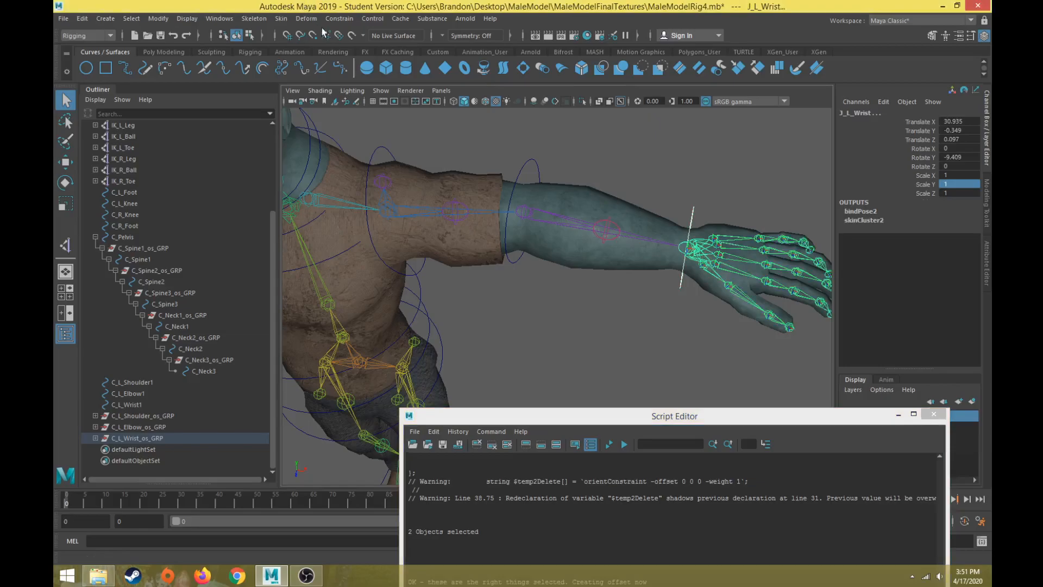
{"action": "left_click", "coordinate": [340, 19]}
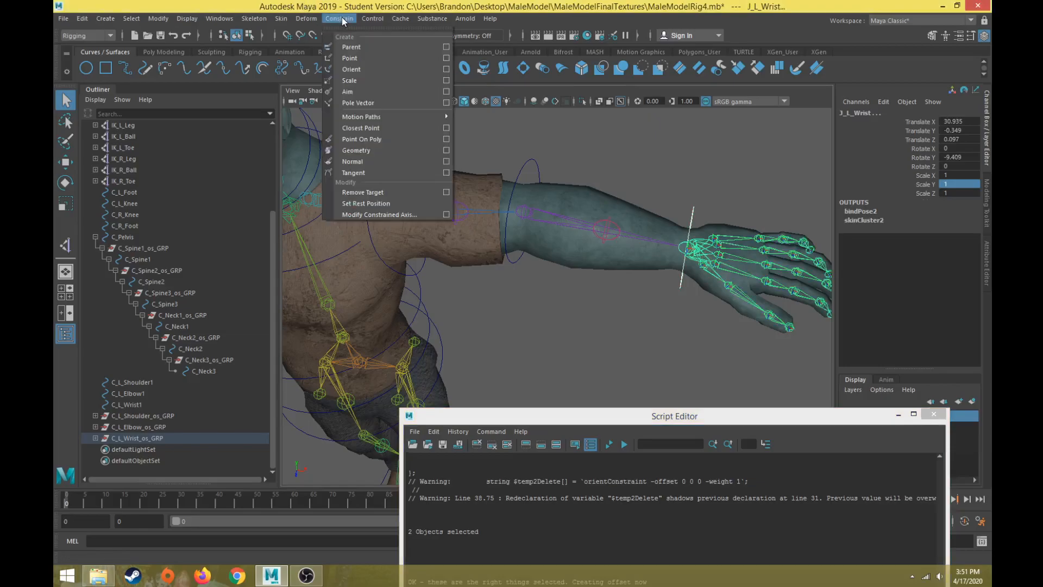
{"action": "left_click", "coordinate": [350, 70]}
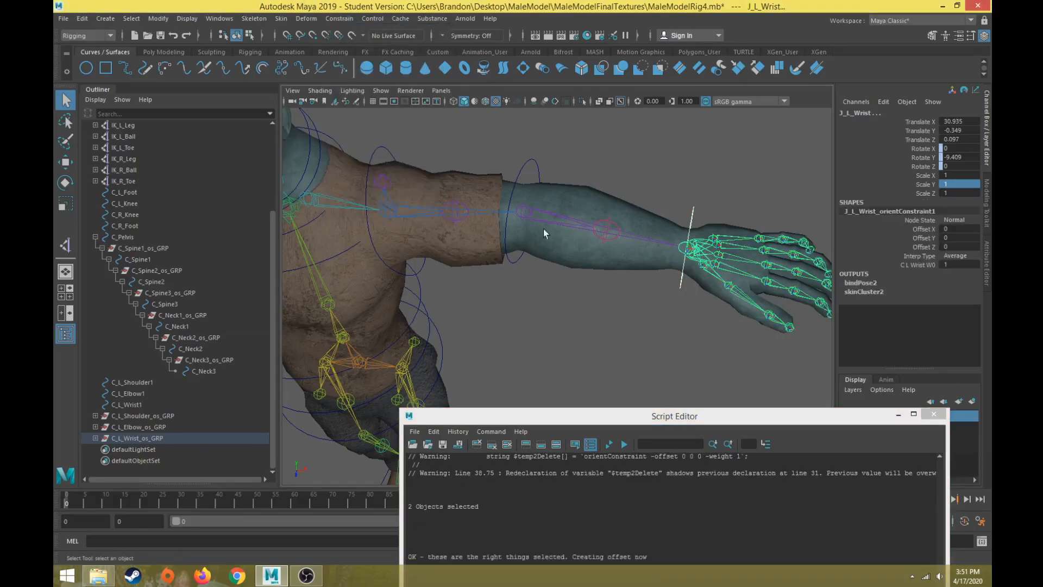
Step: Select the mirrored shoulder circle C_L_Shoulder1 and the J_R_Shoulder joint on the right arm, and run the offset script on them
{"action": "scroll", "coordinate": [492, 189], "scroll_direction": "down", "scroll_amount": 5}
{"action": "scroll", "coordinate": [636, 233], "scroll_direction": "up", "scroll_amount": 5}
{"action": "middle_click_drag", "start_coordinate": [473, 252], "coordinate": [654, 287], "text": "alt"}
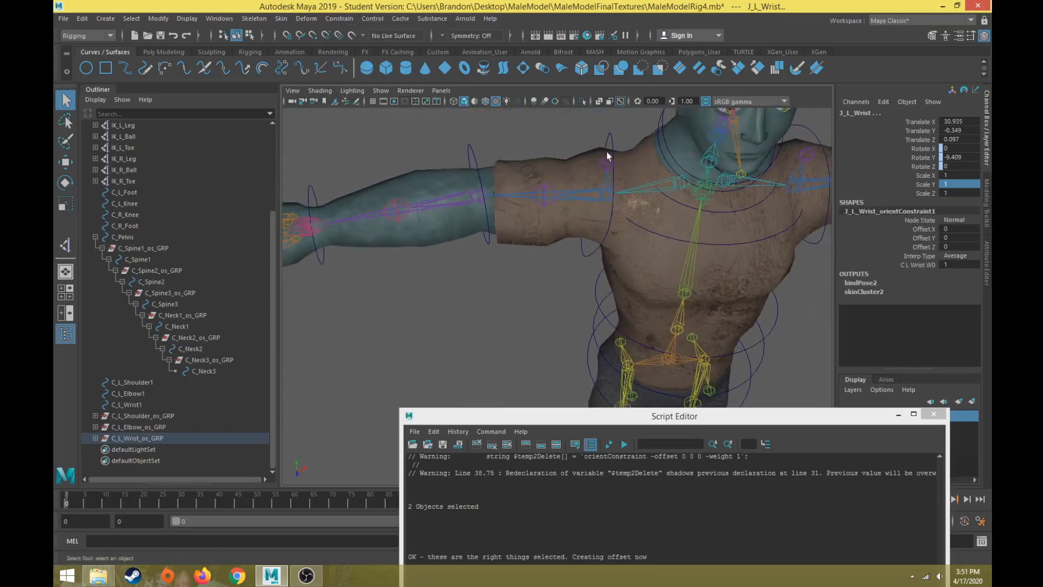
{"action": "left_click", "coordinate": [610, 142]}
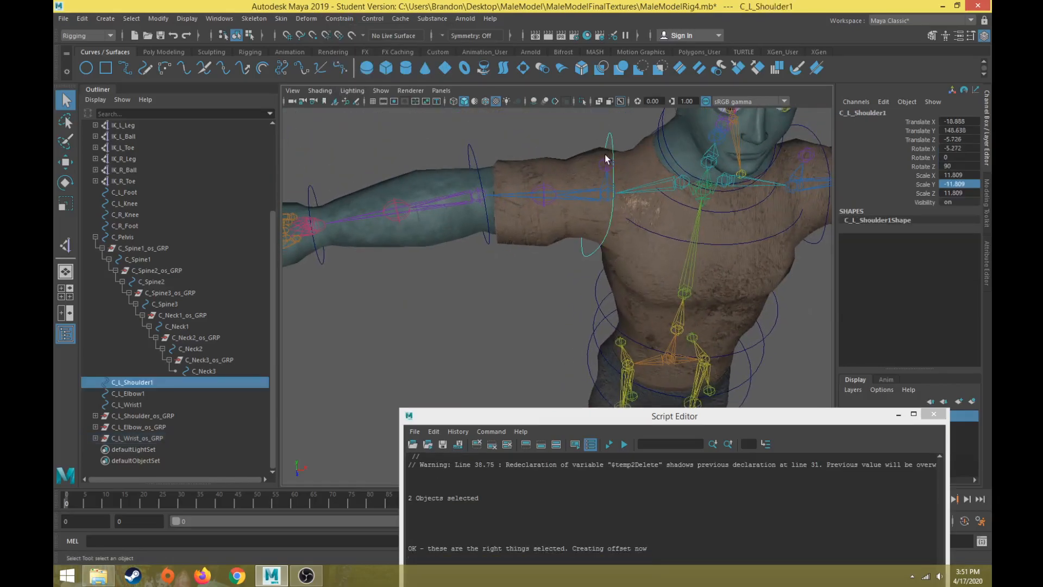
{"action": "left_click", "coordinate": [587, 192], "text": "shift"}
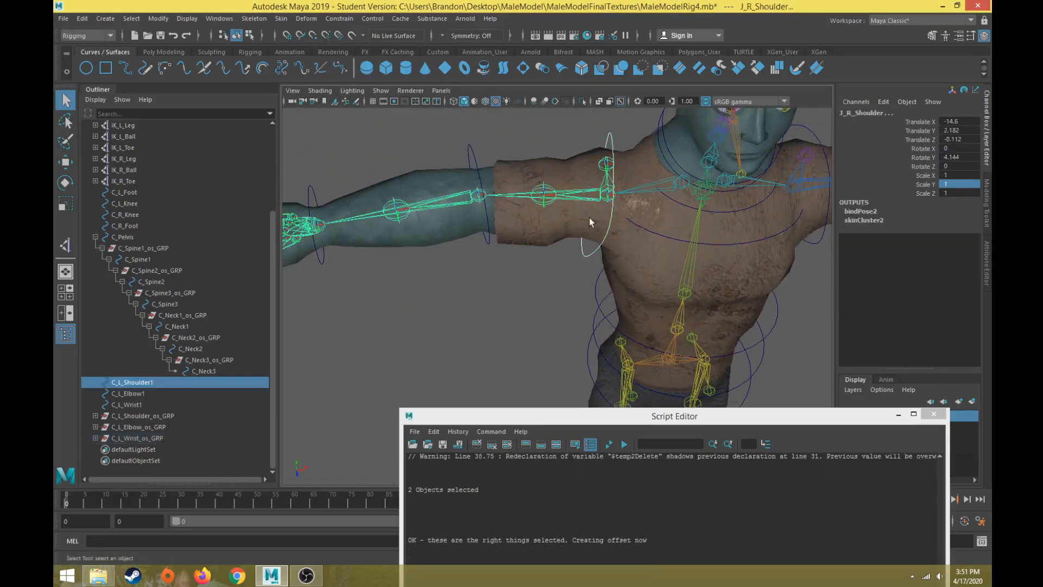
{"action": "left_click", "coordinate": [625, 445]}
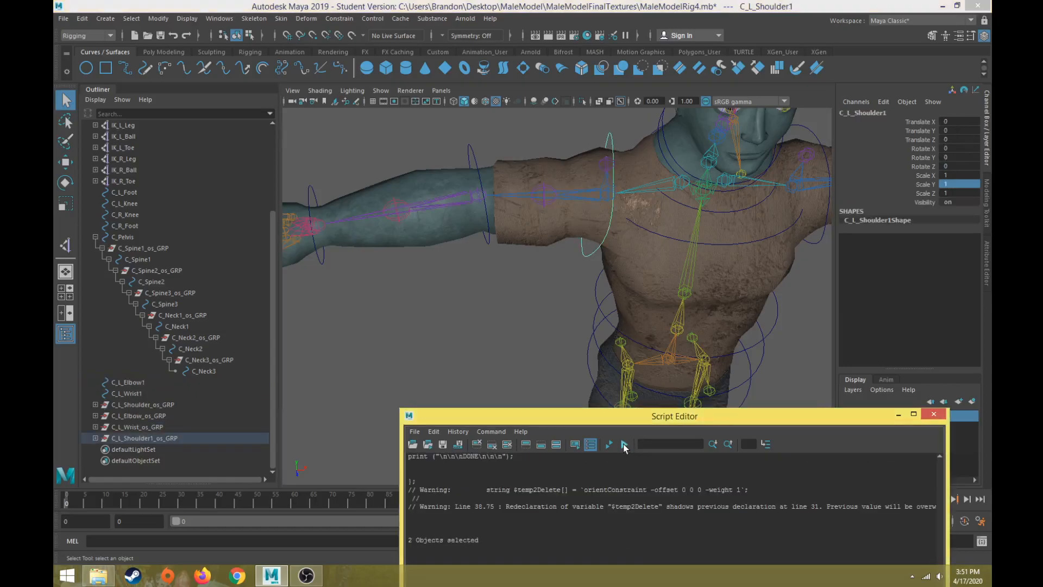
Step: Test-rotate the C_L_Shoulder1 circle slightly about Y, undo the rotation, and reselect the circle
{"action": "left_click", "coordinate": [610, 136]}
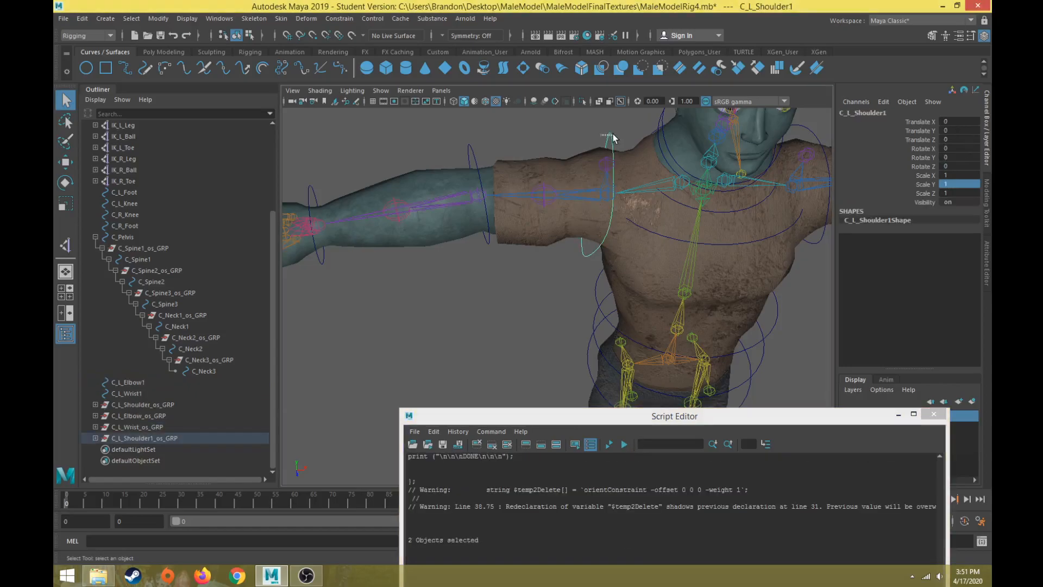
{"action": "key", "text": "e"}
{"action": "left_click_drag", "start_coordinate": [594, 226], "coordinate": [598, 222]}
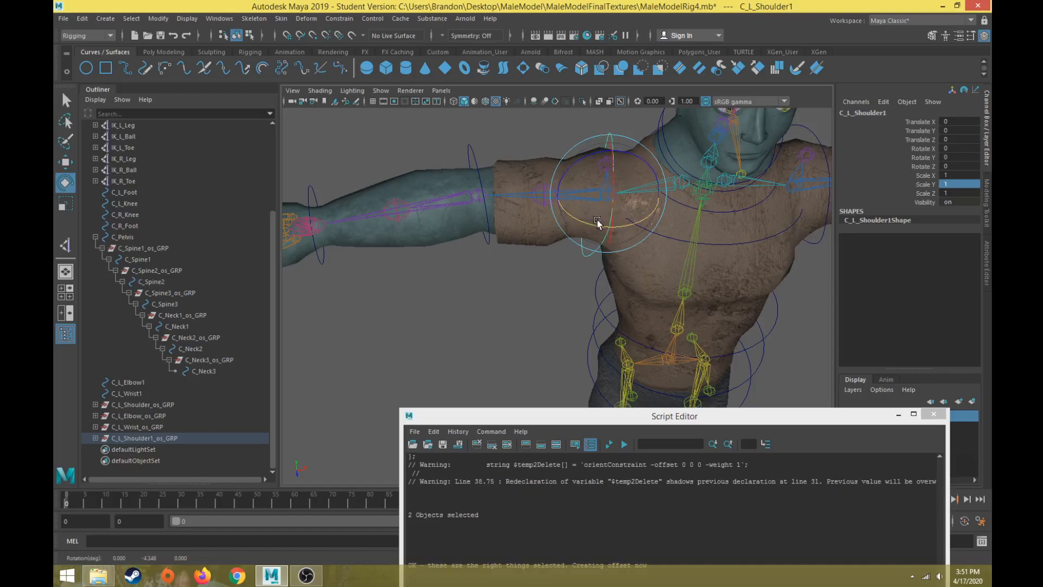
{"action": "left_click", "coordinate": [591, 124]}
{"action": "left_click", "coordinate": [610, 138]}
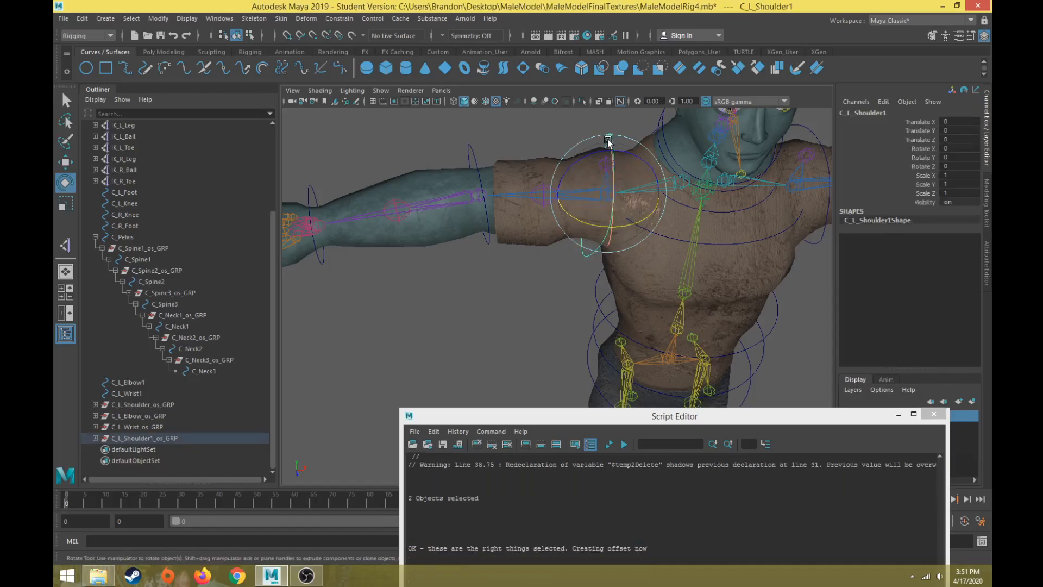
{"action": "left_click", "coordinate": [607, 142]}
{"action": "left_click", "coordinate": [605, 210]}
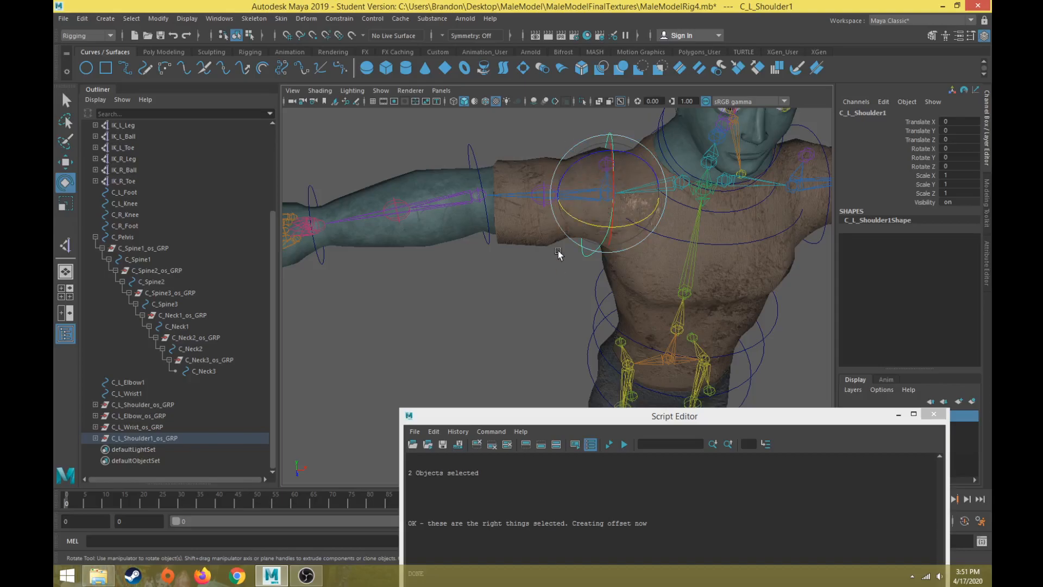
Step: Orient-constrain the J_R_Shoulder joint to the C_L_Shoulder1 circle, and select the circle on its own
{"action": "mouse_move", "coordinate": [565, 233]}
{"action": "left_mouse_down", "text": "alt"}
{"action": "mouse_move", "coordinate": [555, 269]}
{"action": "mouse_move", "coordinate": [525, 280]}
{"action": "mouse_move", "coordinate": [554, 272]}
{"action": "mouse_move", "coordinate": [575, 237]}
{"action": "left_mouse_up", "text": "alt"}
{"action": "key", "text": "q"}
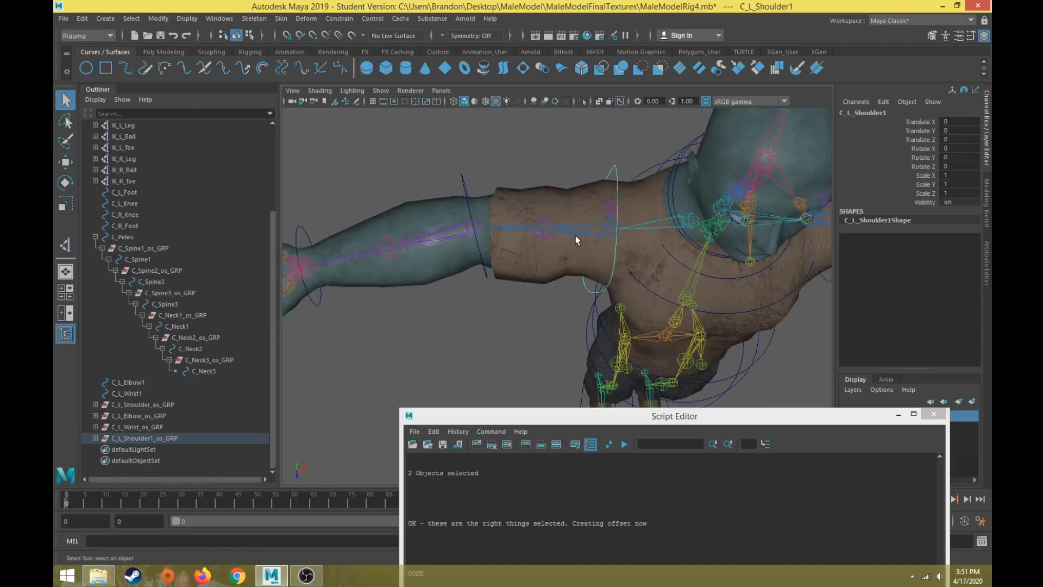
{"action": "left_click", "coordinate": [575, 228]}
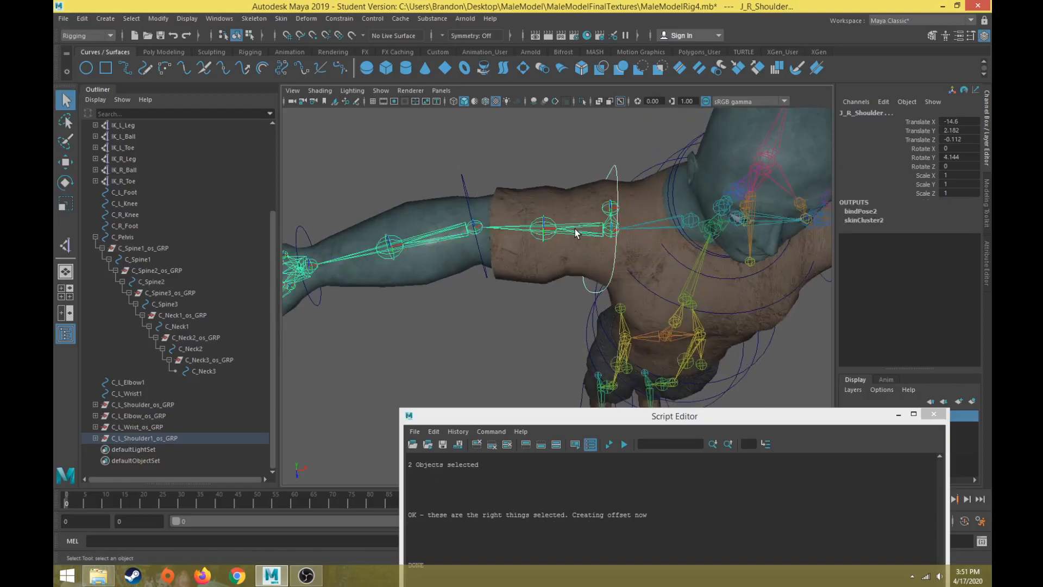
{"action": "left_click", "coordinate": [339, 18]}
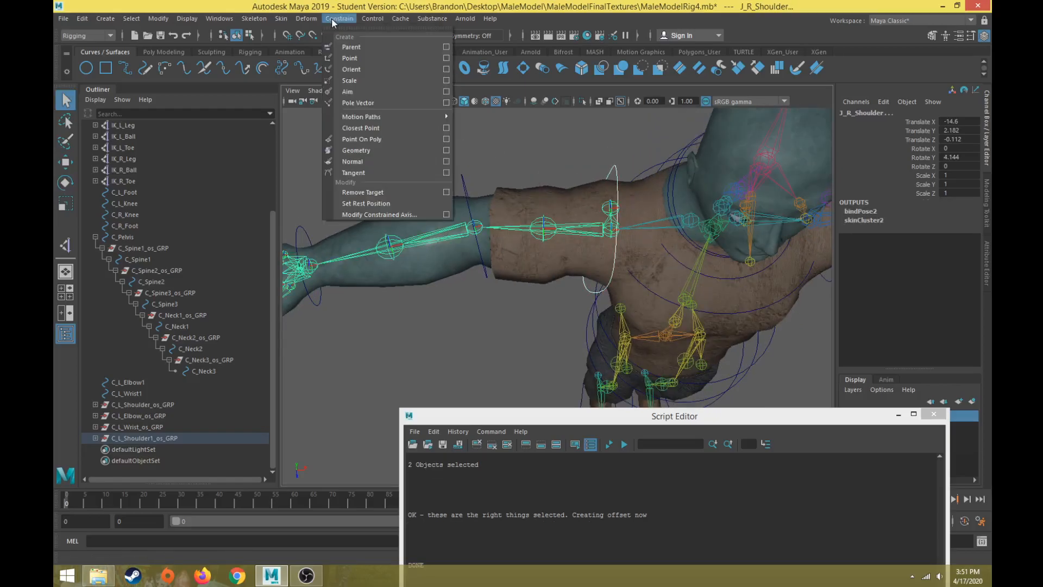
{"action": "left_click", "coordinate": [351, 67]}
{"action": "left_click", "coordinate": [616, 170]}
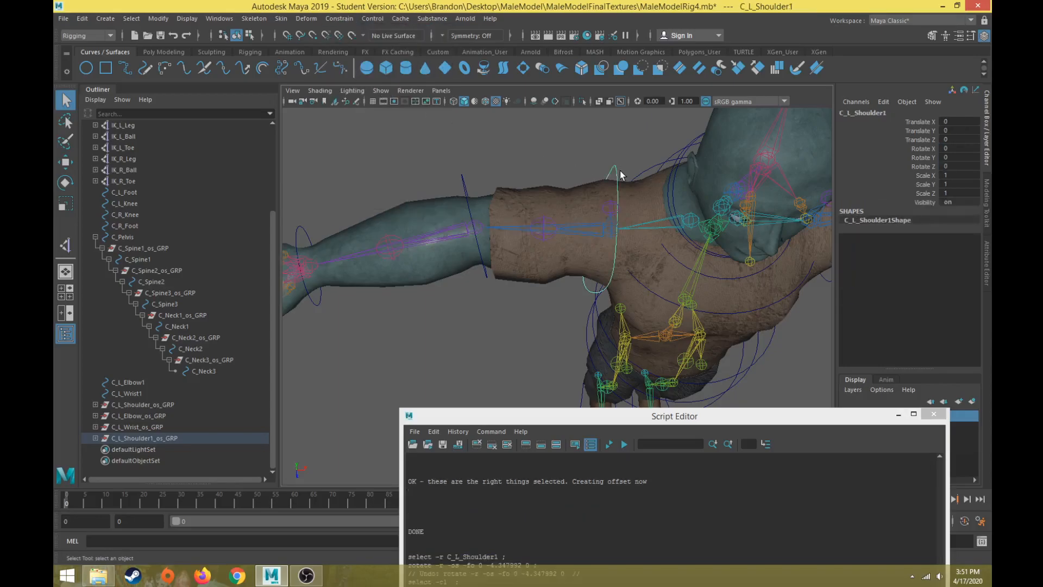
Step: Select the C_L_Elbow1 circle and the J_R_Elbow joint on the right arm, and run the offset script on them
{"action": "key", "text": "e"}
{"action": "left_click_drag", "start_coordinate": [571, 238], "coordinate": [505, 229]}
{"action": "left_click", "coordinate": [464, 188]}
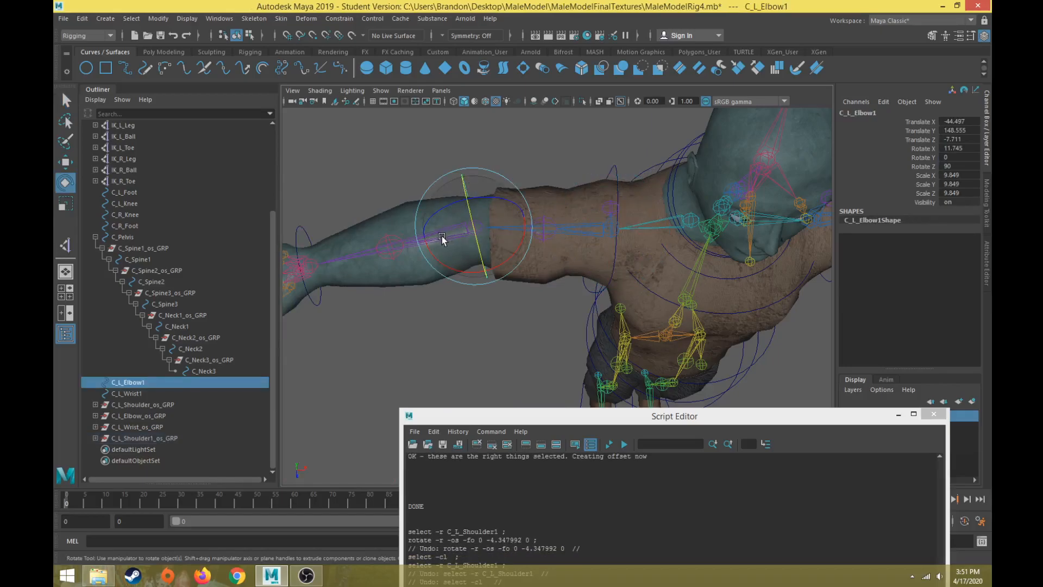
{"action": "key", "text": "q"}
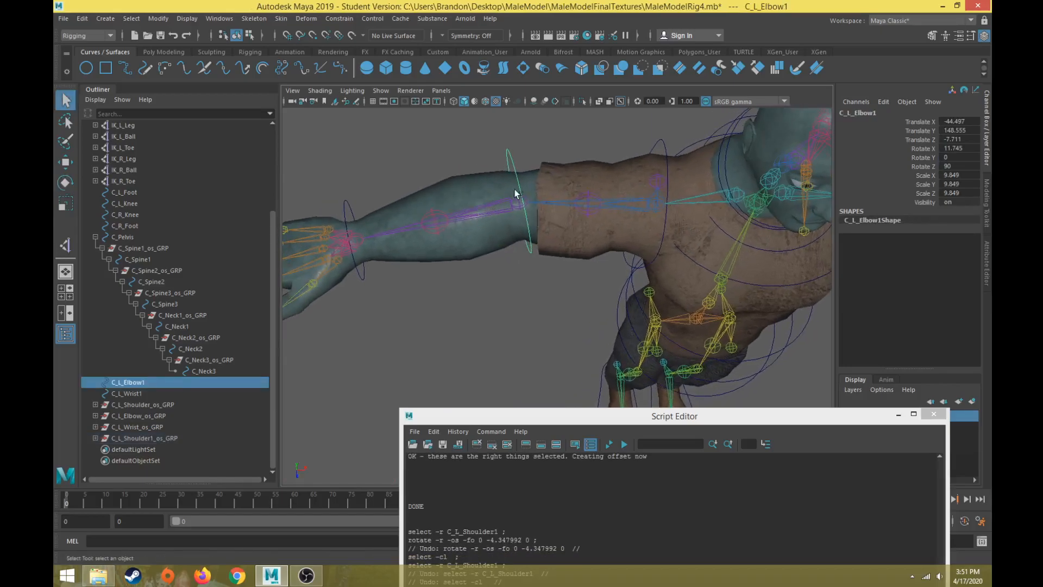
{"action": "left_click", "coordinate": [495, 210]}
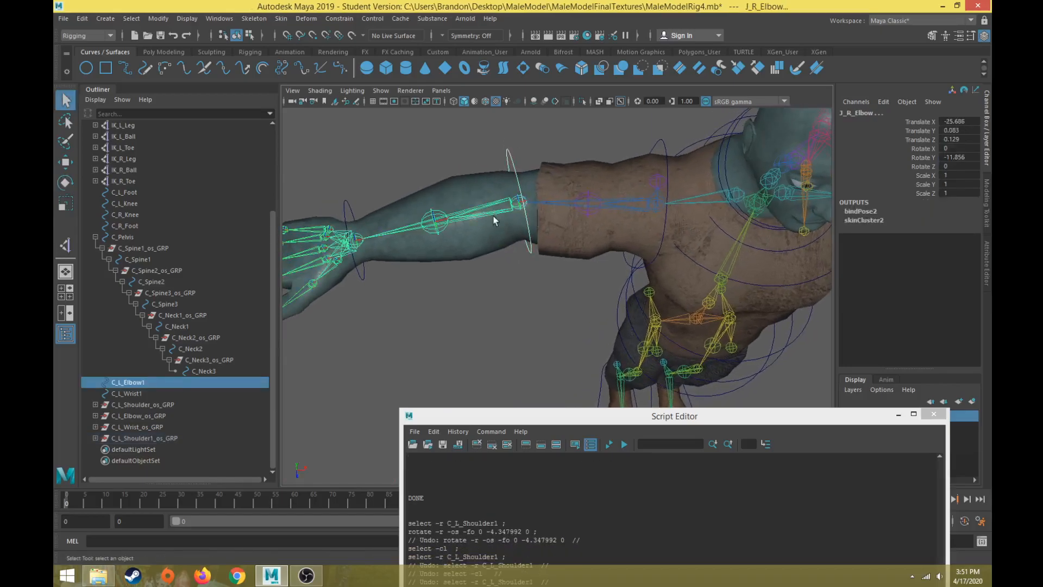
{"action": "left_click", "coordinate": [623, 444]}
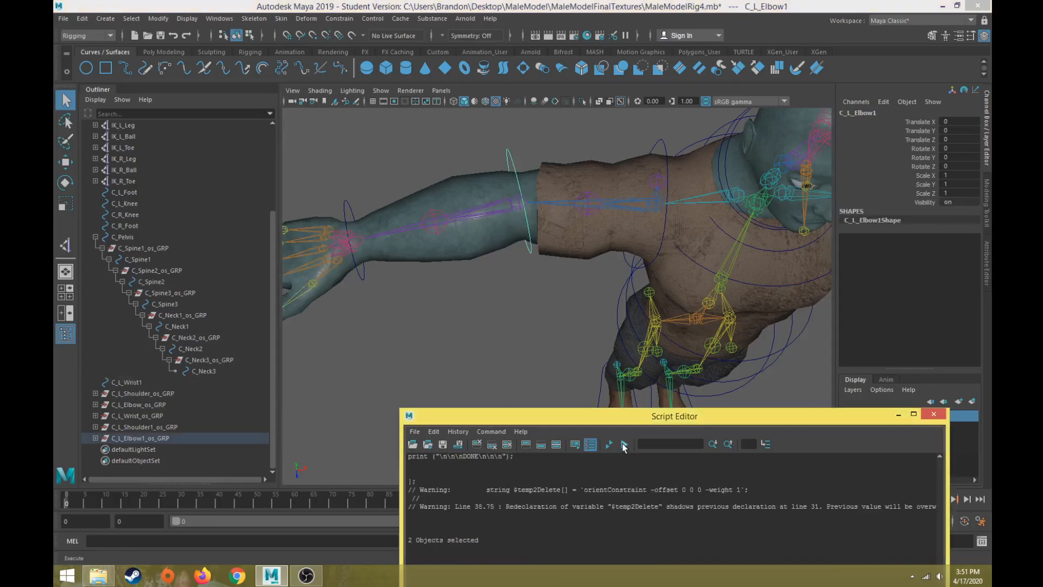
Step: Orient-constrain the J_R_Elbow joint to the C_L_Elbow1 circle
{"action": "left_click", "coordinate": [497, 203], "text": "shift"}
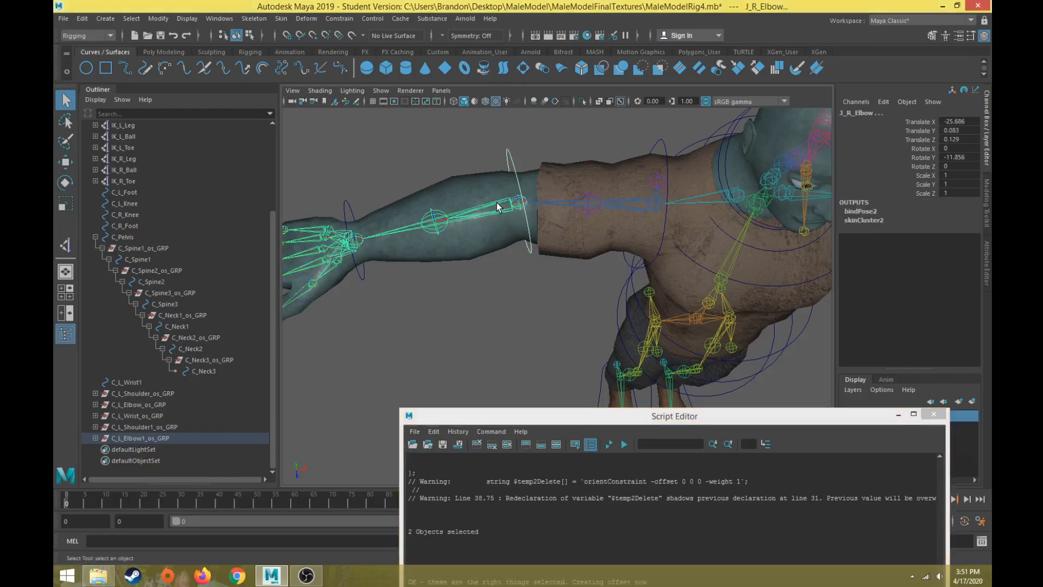
{"action": "left_click", "coordinate": [340, 19]}
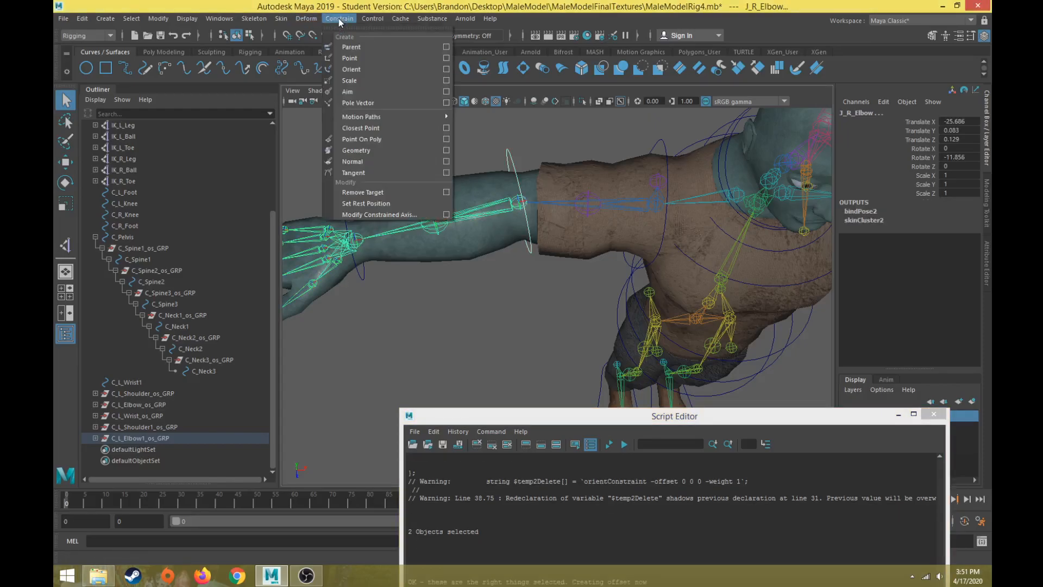
{"action": "left_click", "coordinate": [355, 69]}
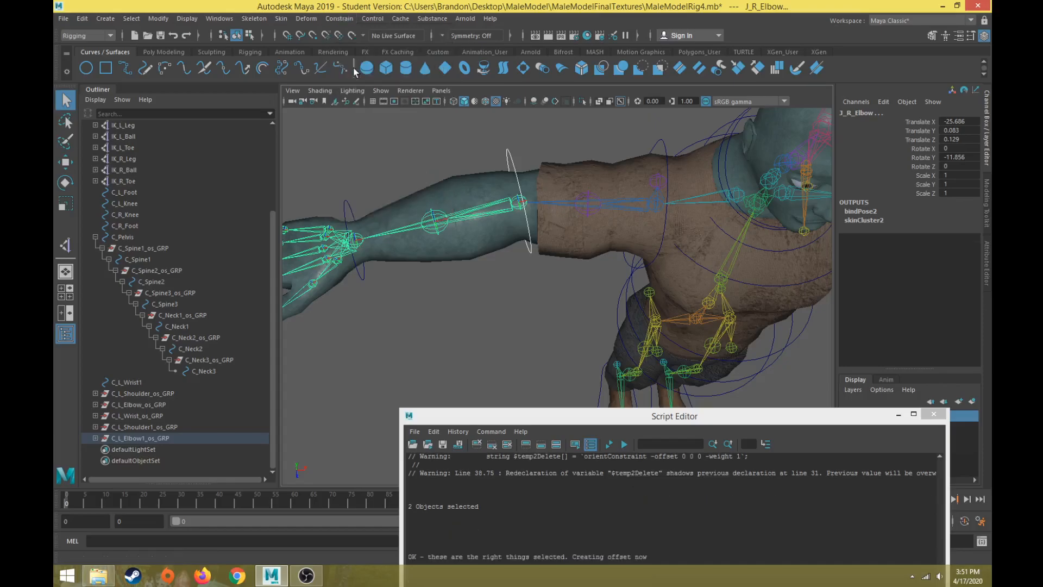
Step: Test-rotate the C_L_Elbow1 circle slightly and undo the rotation
{"action": "left_click", "coordinate": [514, 164]}
{"action": "key", "text": "e"}
{"action": "mouse_move", "coordinate": [485, 234]}
{"action": "left_mouse_down"}
{"action": "mouse_move", "coordinate": [526, 247]}
{"action": "mouse_move", "coordinate": [502, 231]}
{"action": "mouse_move", "coordinate": [483, 237]}
{"action": "left_mouse_up"}
{"action": "key", "text": "ctrl+z"}
Step: Select the C_L_Wrist1 circle and the J_R_Wrist joint, and run the offset script on them
{"action": "middle_click_drag", "start_coordinate": [370, 206], "coordinate": [431, 173], "text": "alt"}
{"action": "left_click", "coordinate": [425, 173]}
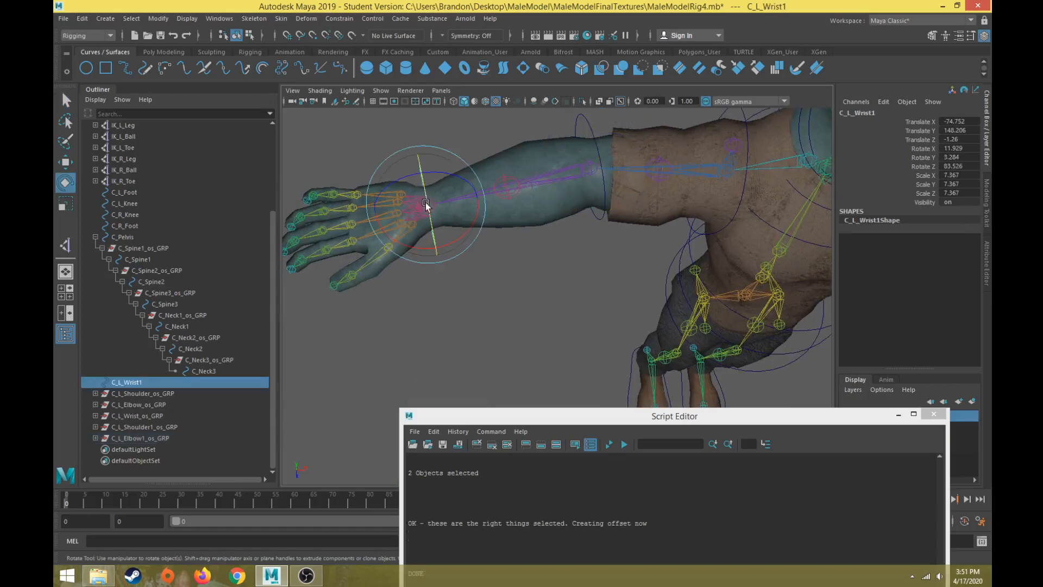
{"action": "key", "text": "q"}
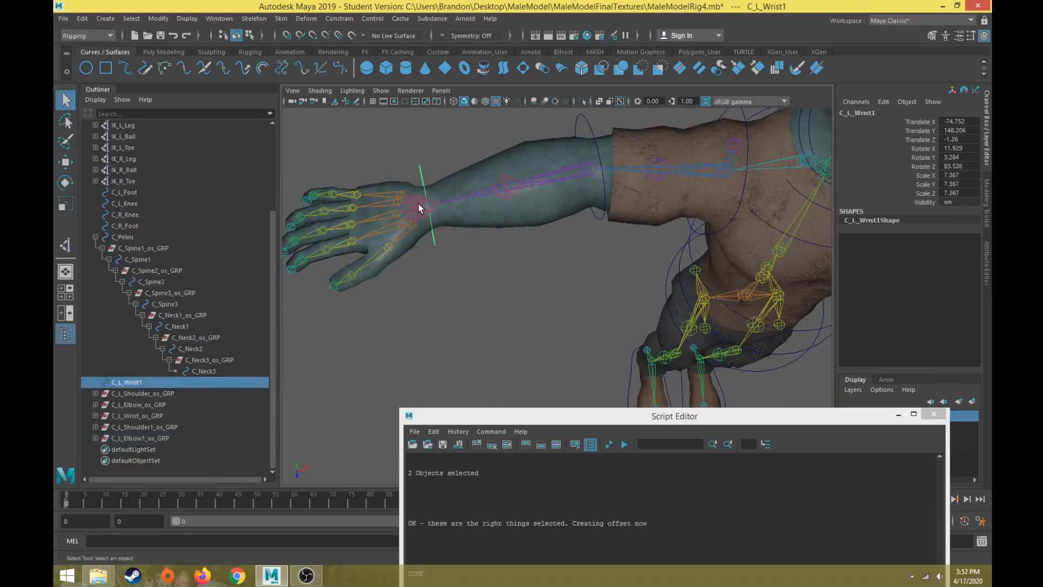
{"action": "left_click", "coordinate": [419, 204], "text": "shift"}
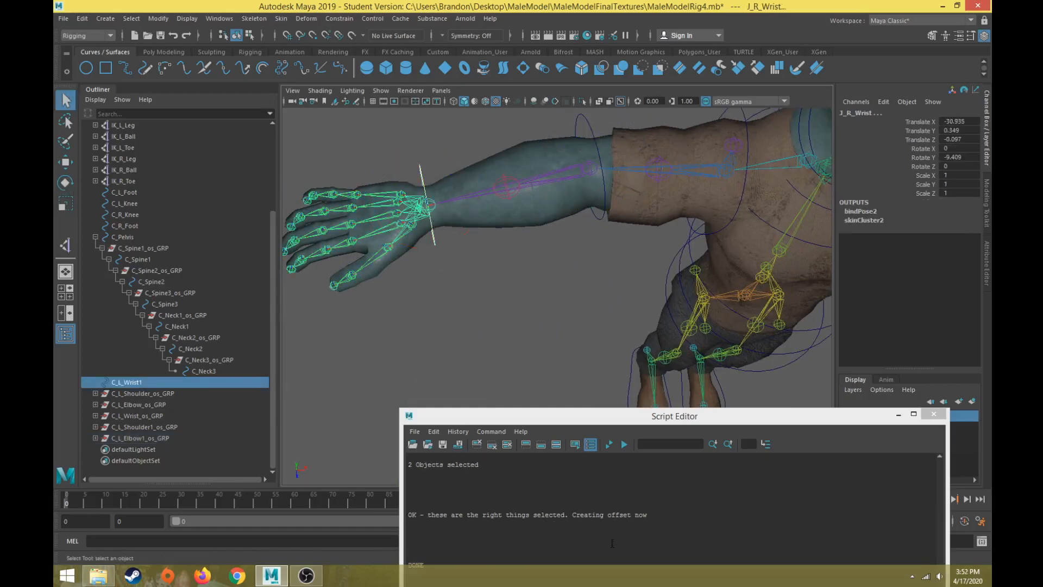
{"action": "left_click", "coordinate": [624, 448]}
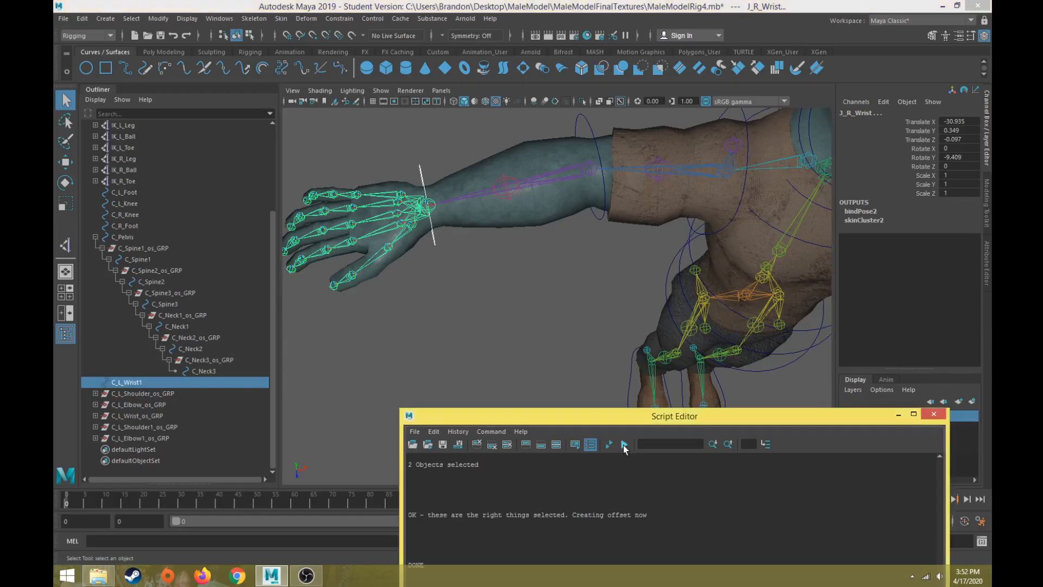
Step: Orient-constrain the J_R_Wrist joint to the C_L_Wrist1 circle and close the Script Editor
{"action": "left_click", "coordinate": [419, 208], "text": "shift"}
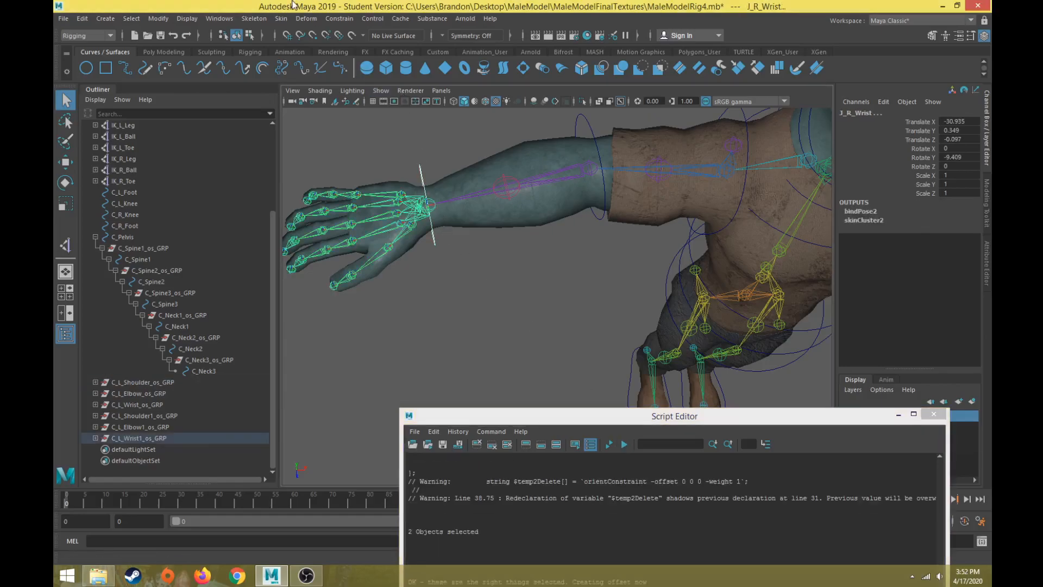
{"action": "left_click", "coordinate": [338, 18]}
{"action": "left_click", "coordinate": [362, 69]}
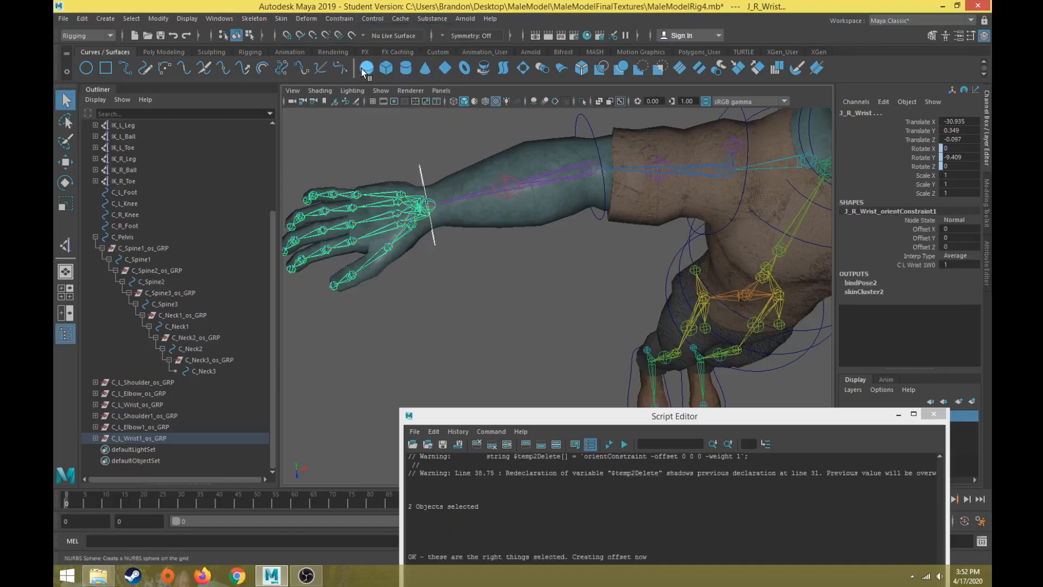
{"action": "left_click", "coordinate": [934, 414]}
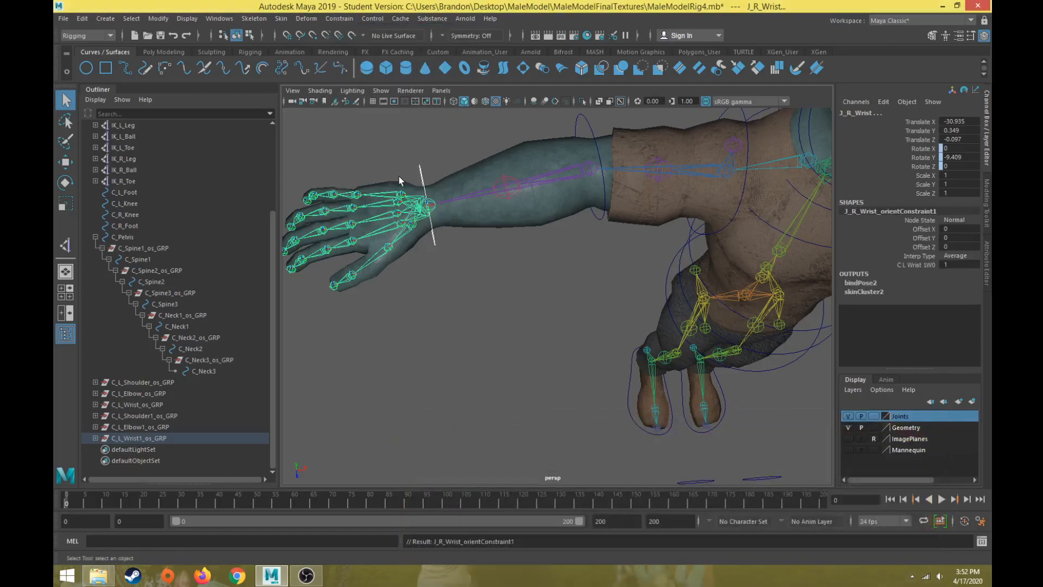
Step: Test-rotate the C_L_Wrist1 circle about 5 degrees in Y and undo the rotation
{"action": "left_click", "coordinate": [419, 190]}
{"action": "key", "text": "e"}
{"action": "left_click_drag", "start_coordinate": [413, 250], "coordinate": [528, 239]}
{"action": "key", "text": "ctrl+z"}
{"action": "scroll", "coordinate": [408, 247], "scroll_direction": "down", "scroll_amount": 5}
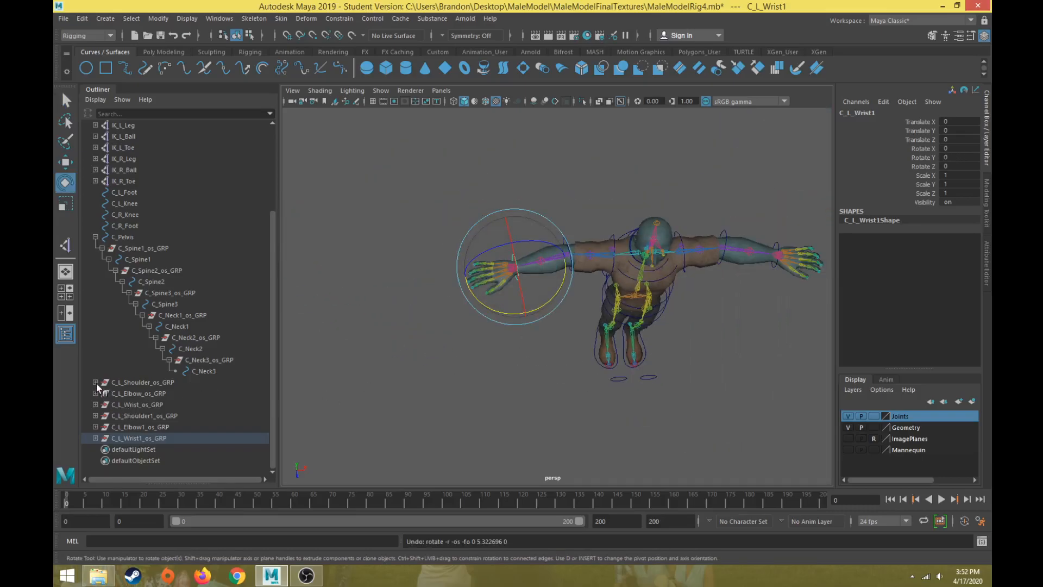
Step: Test-rotate the C_L_Shoulder1 circle about -80 degrees in Y and undo the rotation
{"action": "left_click_drag", "start_coordinate": [673, 318], "coordinate": [585, 175], "text": "alt"}
{"action": "scroll", "coordinate": [622, 297], "scroll_direction": "up", "scroll_amount": 5}
{"action": "left_click", "coordinate": [596, 178]}
{"action": "left_click_drag", "start_coordinate": [575, 234], "coordinate": [569, 349]}
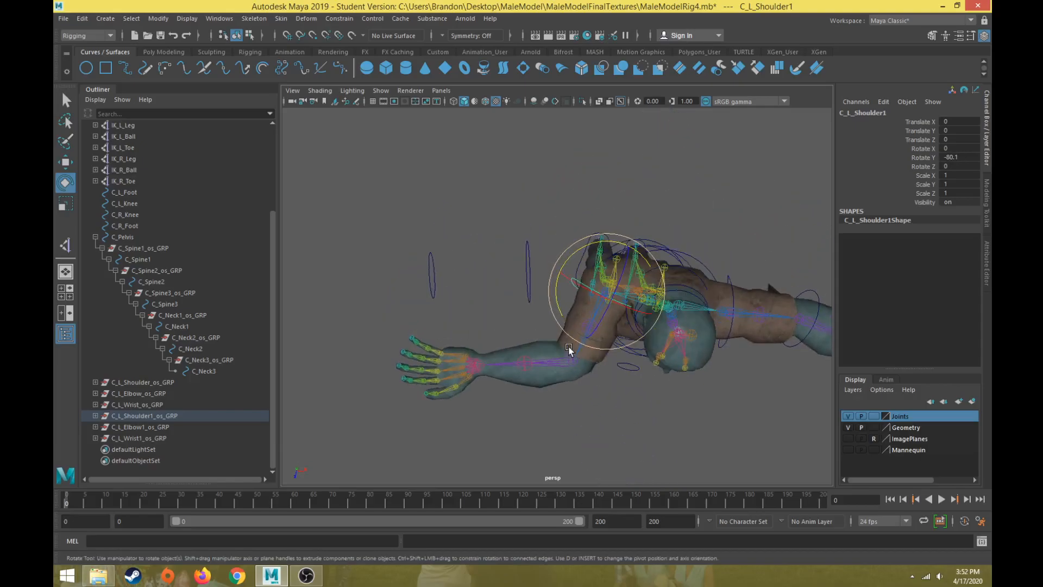
{"action": "key", "text": "ctrl+z"}
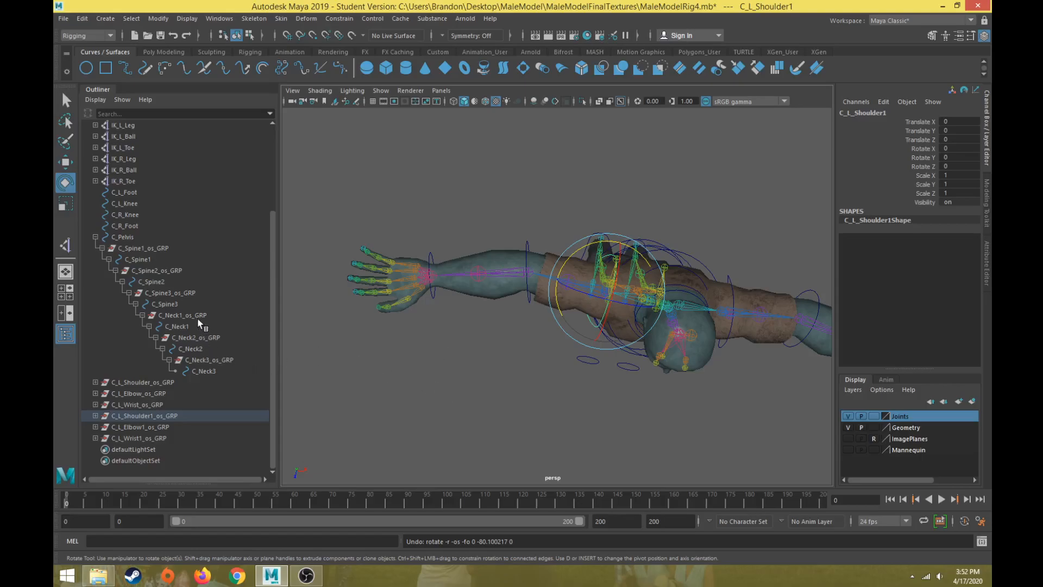
Step: Select the C_Pelvis control, test-rotate it about -15 degrees in Z, and undo the test
{"action": "left_click_drag", "start_coordinate": [540, 424], "coordinate": [565, 374], "text": "alt"}
{"action": "left_click", "coordinate": [689, 352]}
{"action": "left_click", "coordinate": [687, 351]}
{"action": "left_click_drag", "start_coordinate": [687, 352], "coordinate": [570, 373], "text": "alt"}
{"action": "key", "text": "w"}
{"action": "scroll", "coordinate": [620, 372], "scroll_direction": "down", "scroll_amount": 2}
{"action": "key", "text": "ctrl+z"}
{"action": "key", "text": "e"}
{"action": "left_click_drag", "start_coordinate": [656, 369], "coordinate": [650, 339]}
{"action": "key", "text": "ctrl+z"}
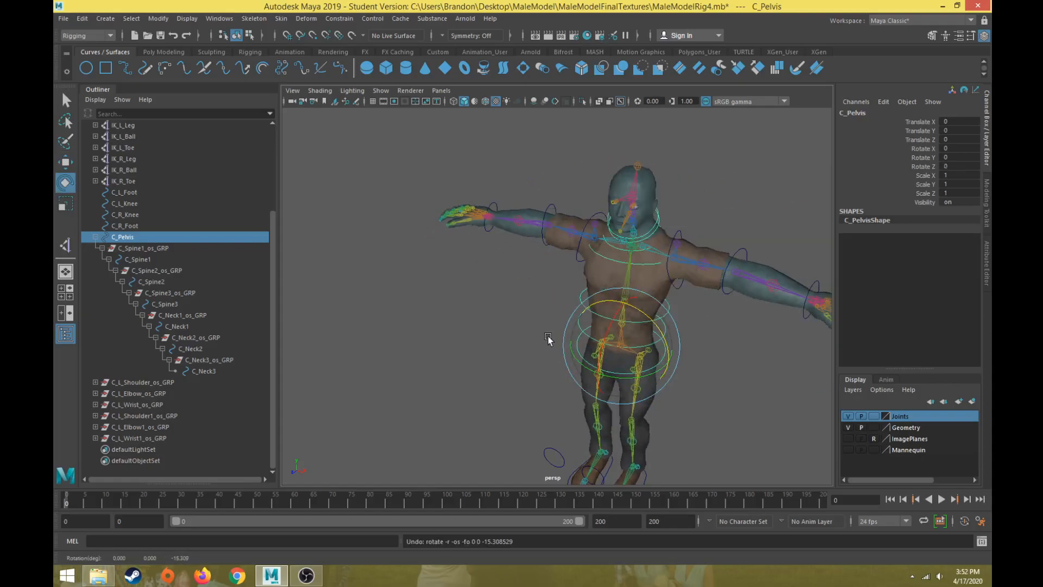
Step: Expand the six shoulder, elbow and wrist offset groups in the Outliner to show the circles inside them
{"action": "left_click", "coordinate": [95, 383]}
{"action": "scroll", "coordinate": [112, 381], "scroll_direction": "down", "scroll_amount": 1}
{"action": "left_click", "coordinate": [96, 394]}
{"action": "left_click", "coordinate": [95, 416]}
{"action": "left_click", "coordinate": [95, 438]}
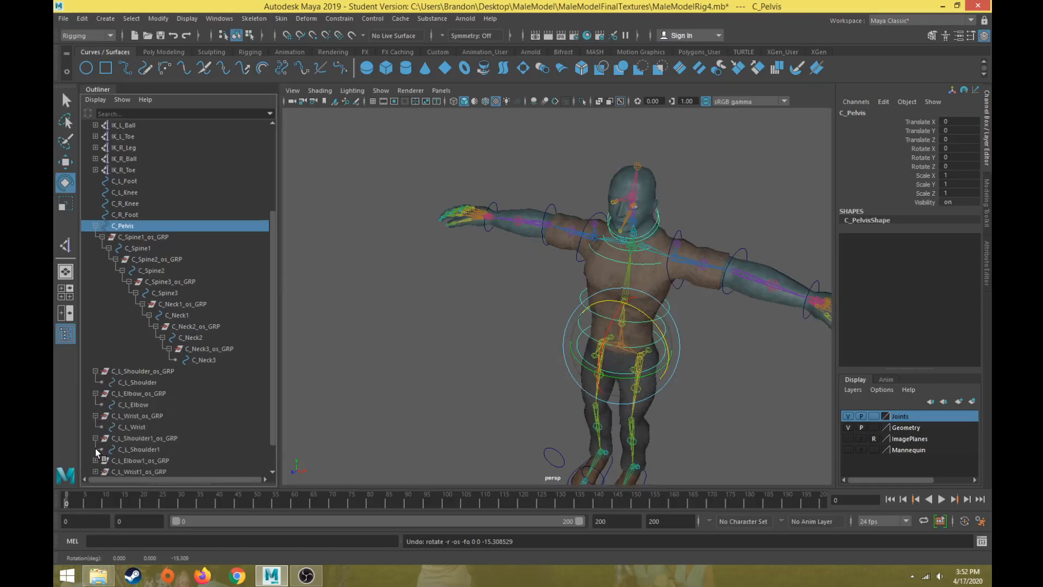
{"action": "left_click", "coordinate": [95, 461]}
{"action": "scroll", "coordinate": [93, 472], "scroll_direction": "down", "scroll_amount": 4}
{"action": "left_click", "coordinate": [95, 438]}
{"action": "left_click_drag", "start_coordinate": [536, 300], "coordinate": [445, 283], "text": "alt"}
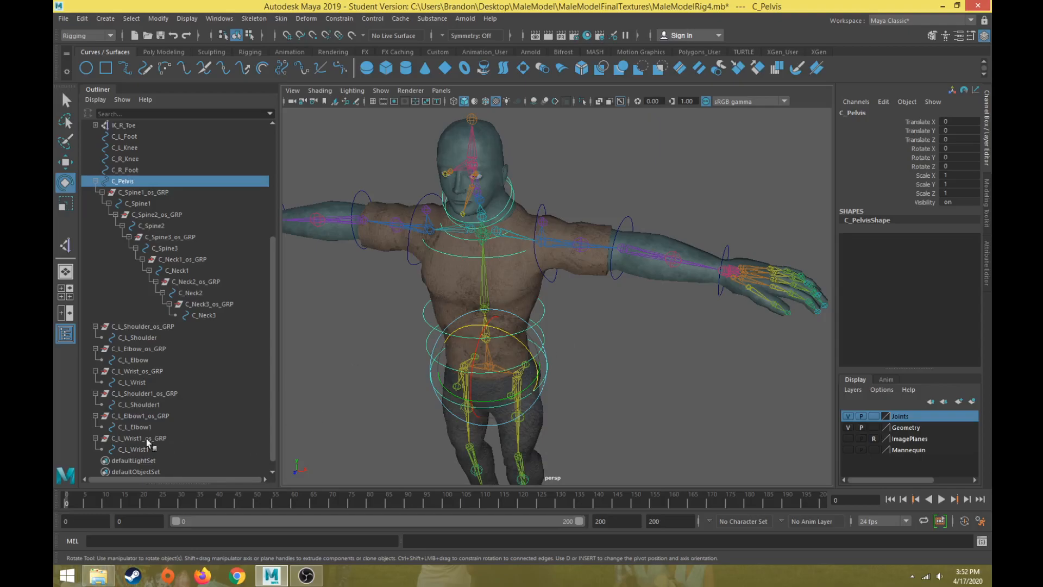
Step: Select the C_L_Wrist1_os_GRP and C_L_Elbow1_os_GRP groups in turn to check which arm they control
{"action": "left_click", "coordinate": [132, 439]}
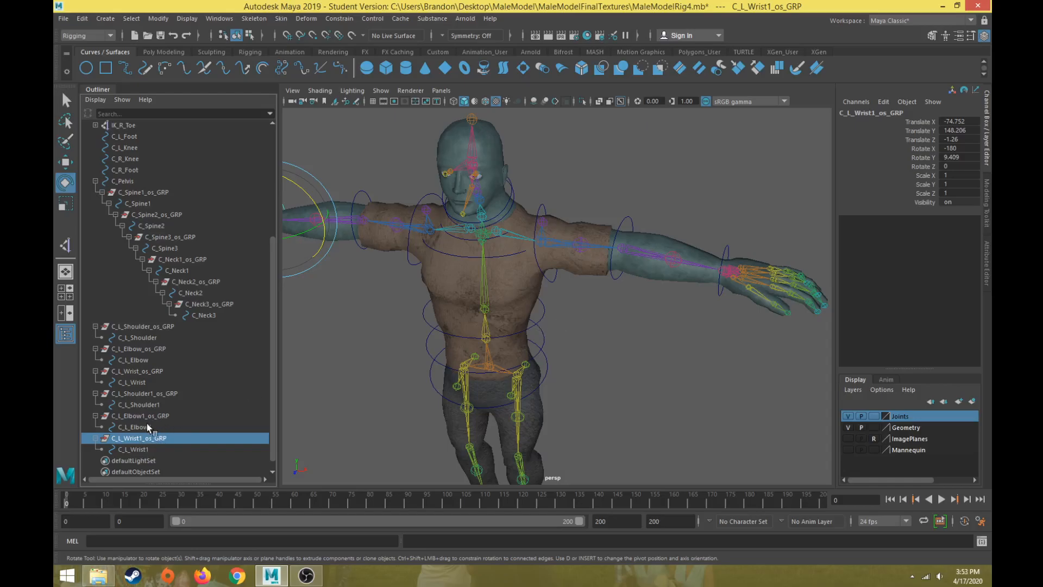
{"action": "middle_click_drag", "start_coordinate": [387, 288], "coordinate": [513, 328], "text": "alt"}
{"action": "left_click_drag", "start_coordinate": [423, 356], "coordinate": [448, 342], "text": "alt"}
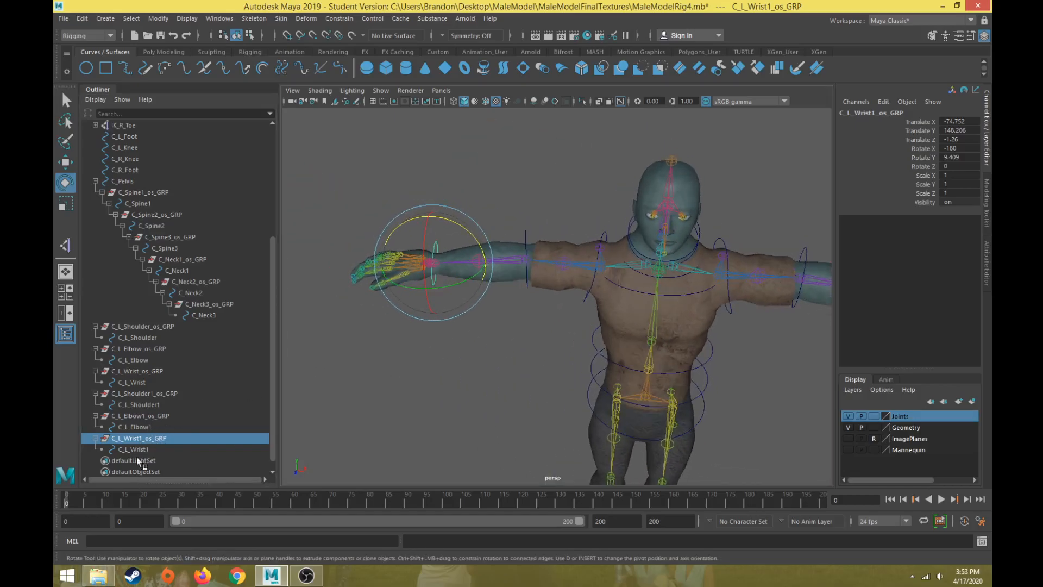
{"action": "left_click", "coordinate": [135, 417]}
Step: Rename the C_L_Shoulder1_os_GRP group as C_R_ShoulderR_os_GRP
{"action": "left_click", "coordinate": [147, 393]}
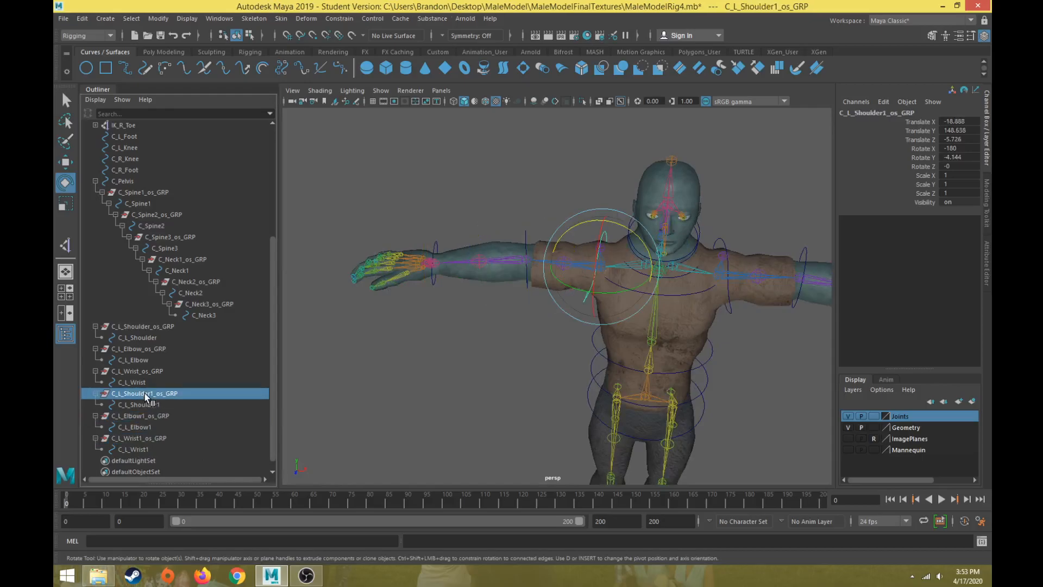
{"action": "double_click", "coordinate": [125, 394]}
{"action": "left_click", "coordinate": [120, 394]}
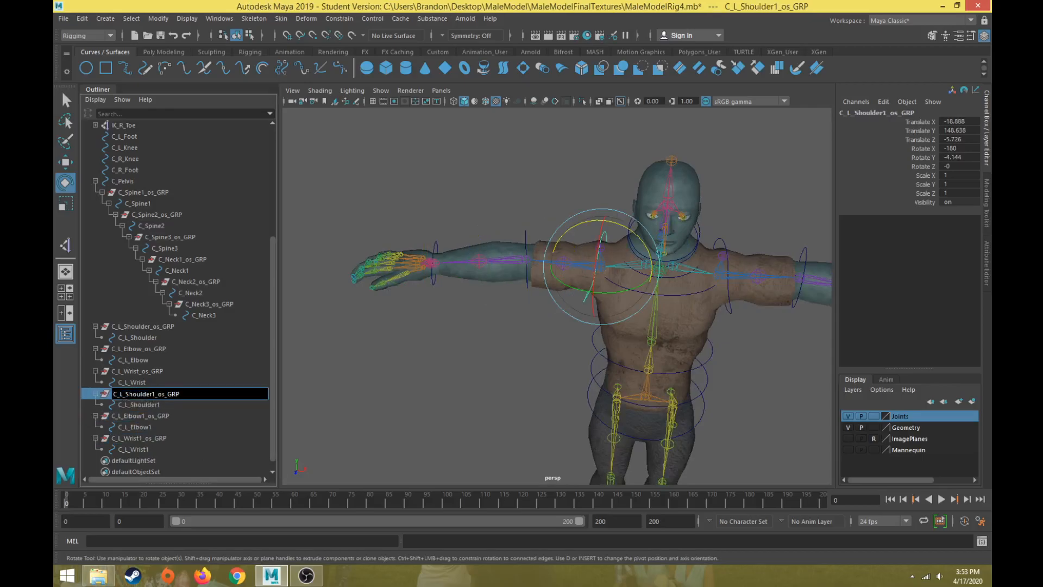
{"action": "key", "text": "BackSpace"}
{"action": "key", "text": "BackSpace"}
{"action": "type", "text": "_R"}
{"action": "key", "text": "BackSpace"}
{"action": "key", "text": "BackSpace"}
{"action": "type", "text": "R"}
Step: Rename the C_L_Shoulder1 circle as C_R_Shoulder
{"action": "double_click", "coordinate": [133, 404]}
{"action": "left_click", "coordinate": [130, 405]}
{"action": "key", "text": "BackSpace"}
{"action": "type", "text": "R"}
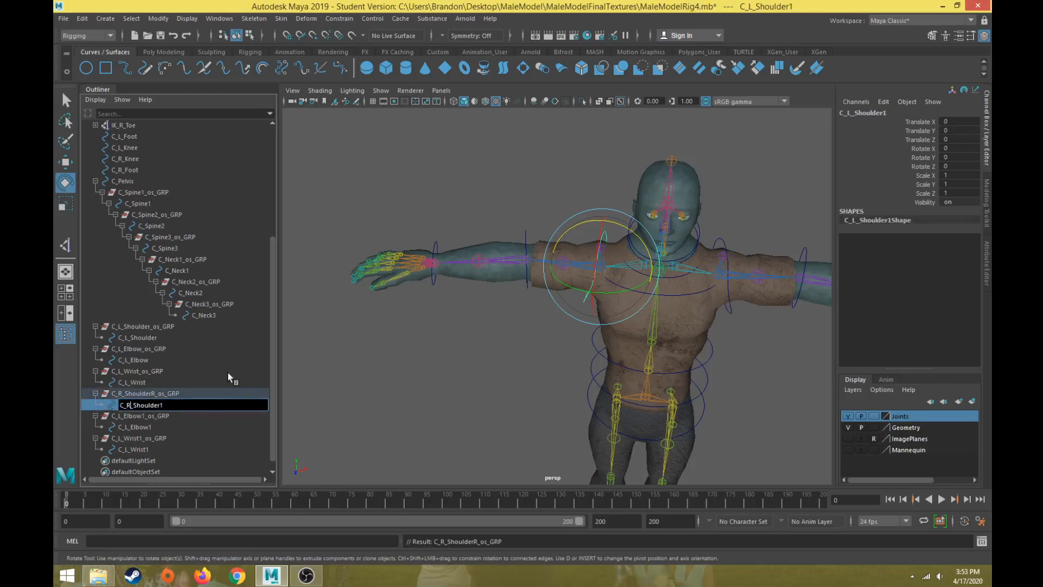
{"action": "key", "text": "BackSpace"}
{"action": "key", "text": "Return"}
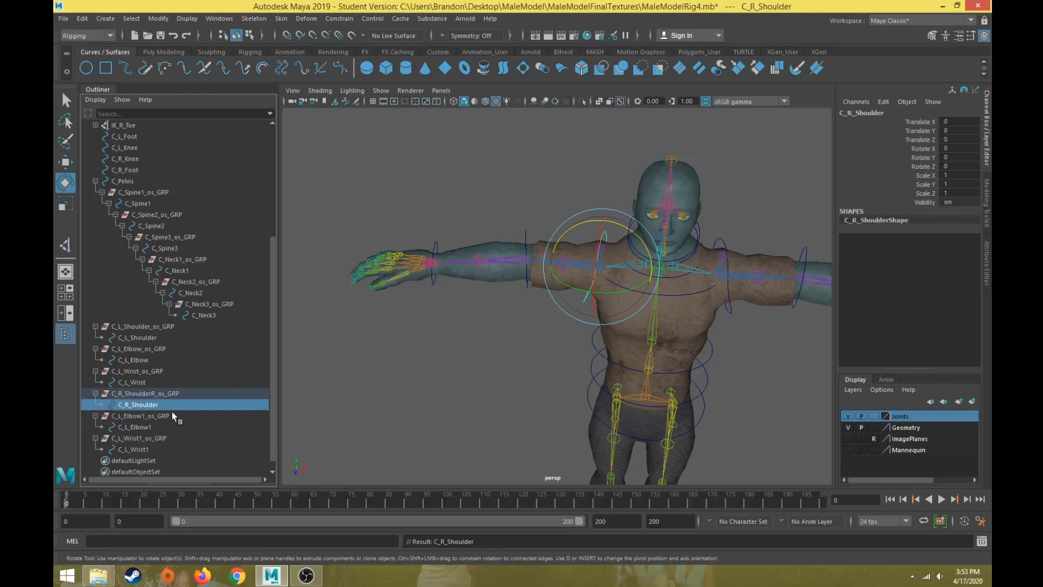
Step: Rename the C_L_Elbow1_os_GRP group as C_R_Elbow_os_GRP and its circle as C_R_Elbow
{"action": "double_click", "coordinate": [130, 418]}
{"action": "left_click", "coordinate": [125, 417]}
{"action": "key", "text": "BackSpace"}
{"action": "type", "text": "R"}
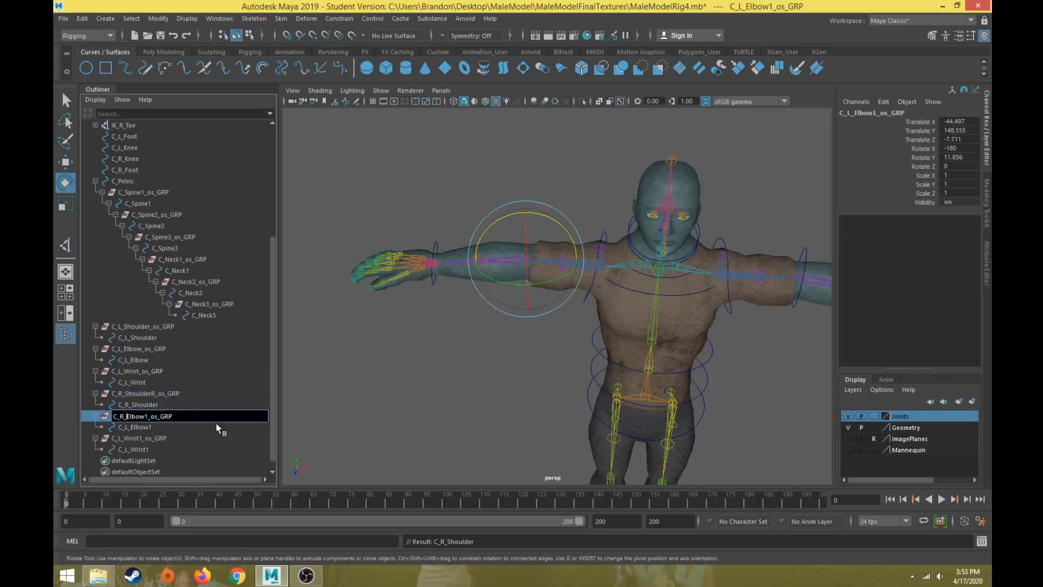
{"action": "key", "text": "Delete"}
{"action": "type", "text": "R"}
{"action": "key", "text": "BackSpace"}
{"action": "double_click", "coordinate": [148, 428]}
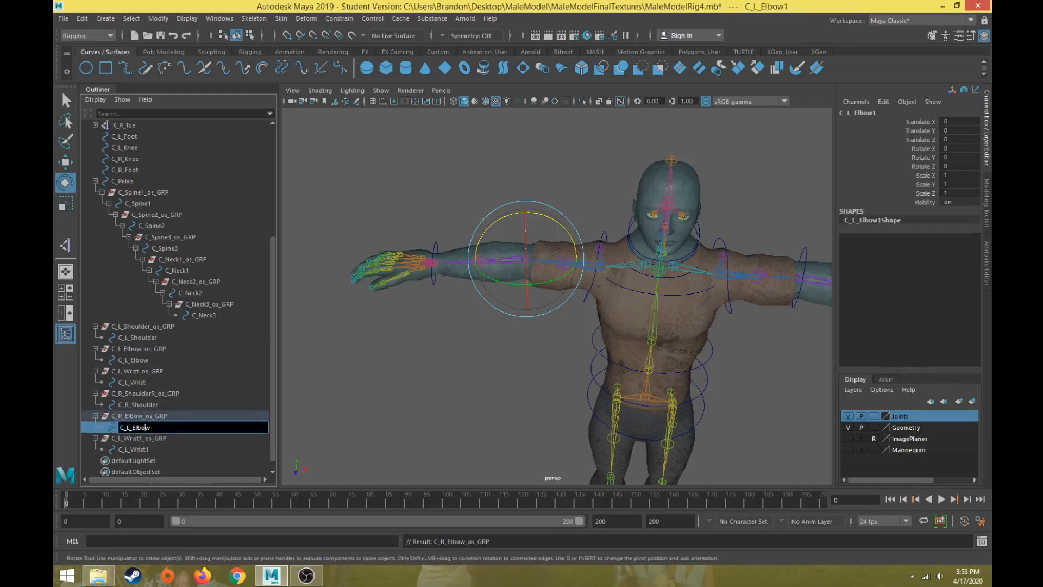
{"action": "key", "text": "BackSpace"}
{"action": "type", "text": "R"}
{"action": "key", "text": "Return"}
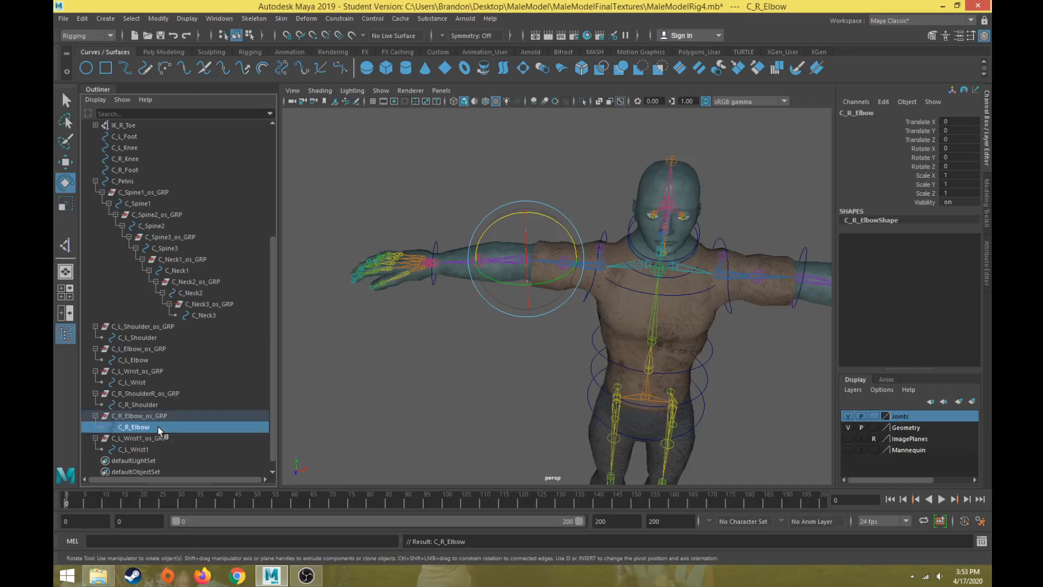
Step: Rename the C_L_Wrist1_os_GRP group as C_R_Wrist_os_GRP and its circle as C_R_Wrist
{"action": "left_click", "coordinate": [131, 438]}
{"action": "double_click", "coordinate": [129, 439]}
{"action": "key", "text": "BackSpace"}
{"action": "type", "text": "R"}
{"action": "key", "text": "Right"}
{"action": "key", "text": "Right"}
{"action": "key", "text": "BackSpace"}
{"action": "double_click", "coordinate": [129, 449]}
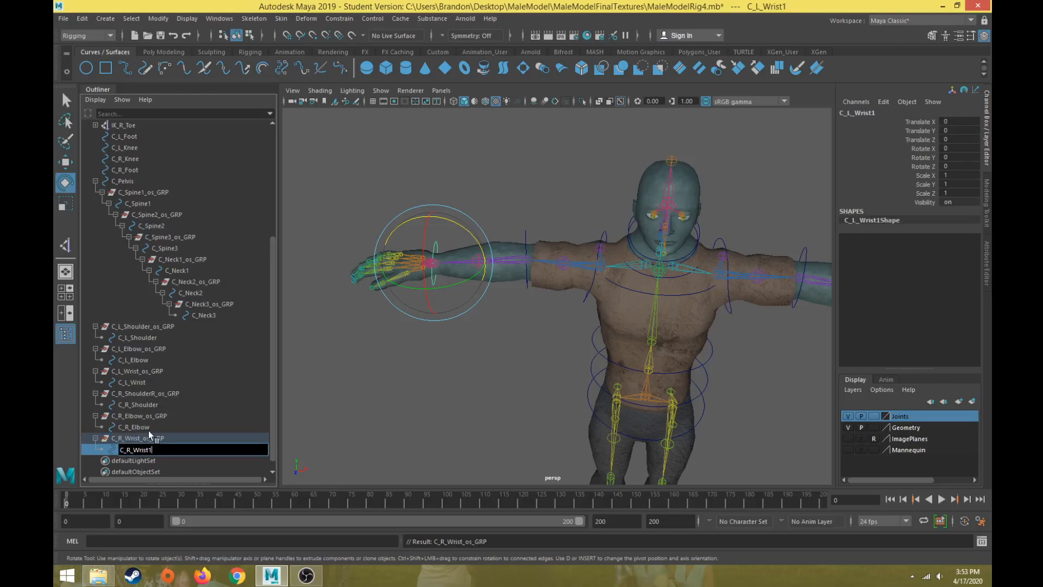
{"action": "key", "text": "Return"}
Step: Parent the C_R_Wrist_os_GRP group under the C_R_Elbow circle
{"action": "left_click", "coordinate": [431, 209]}
{"action": "left_click", "coordinate": [434, 251]}
{"action": "key", "text": "w"}
{"action": "key", "text": "e"}
{"action": "left_click_drag", "start_coordinate": [444, 268], "coordinate": [484, 353], "text": "alt"}
{"action": "left_click", "coordinate": [136, 437]}
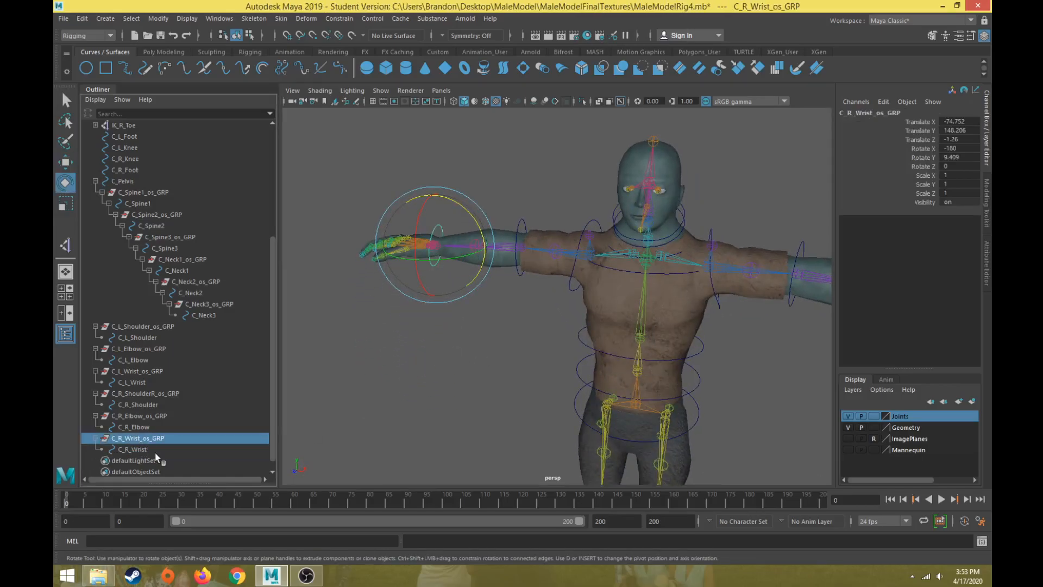
{"action": "right_click_drag", "start_coordinate": [415, 361], "coordinate": [432, 329], "text": "alt"}
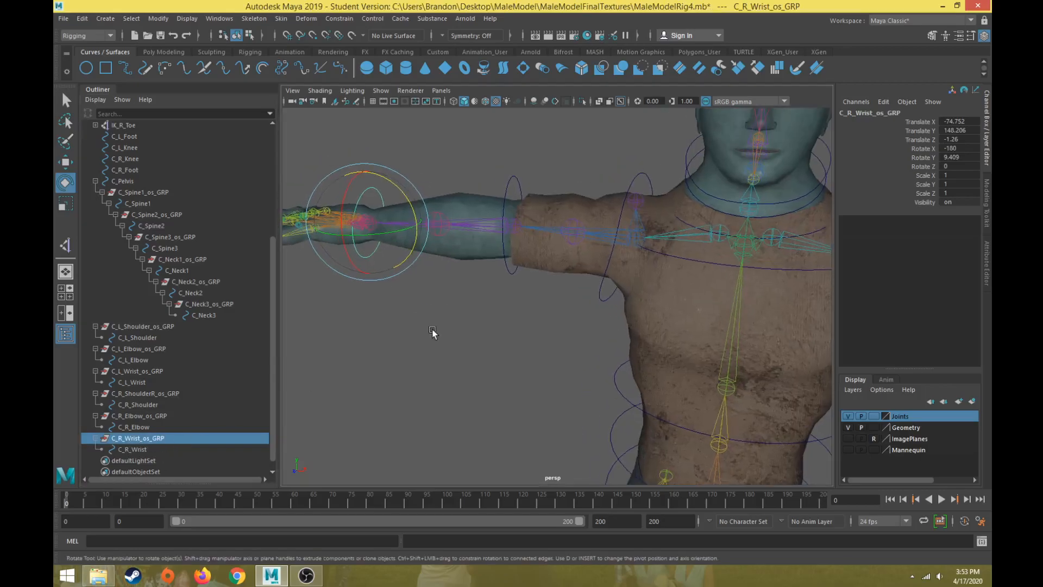
{"action": "left_click_drag", "start_coordinate": [432, 328], "coordinate": [455, 334], "text": "alt"}
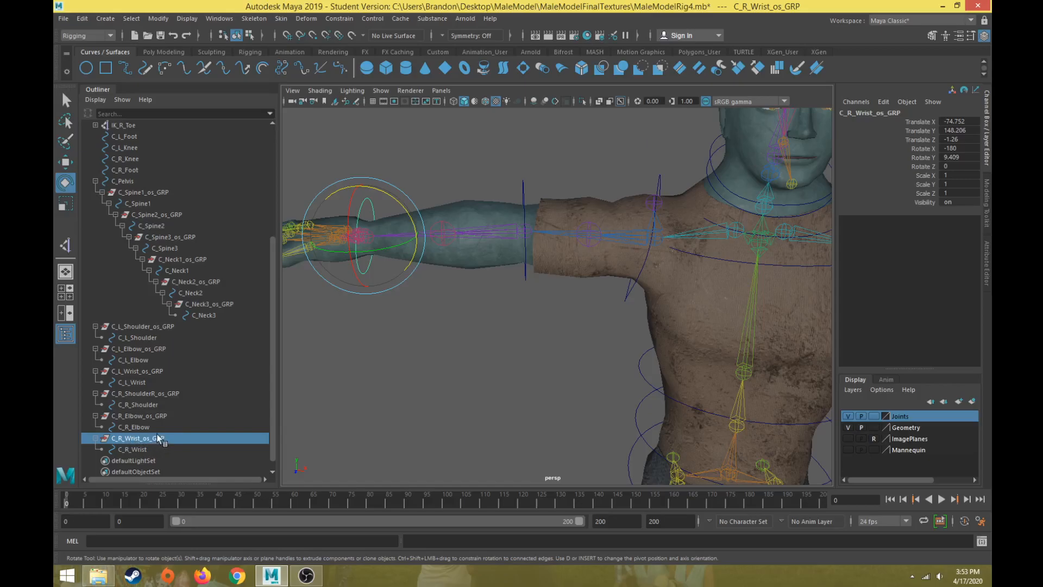
{"action": "left_click", "coordinate": [134, 426], "text": "ctrl"}
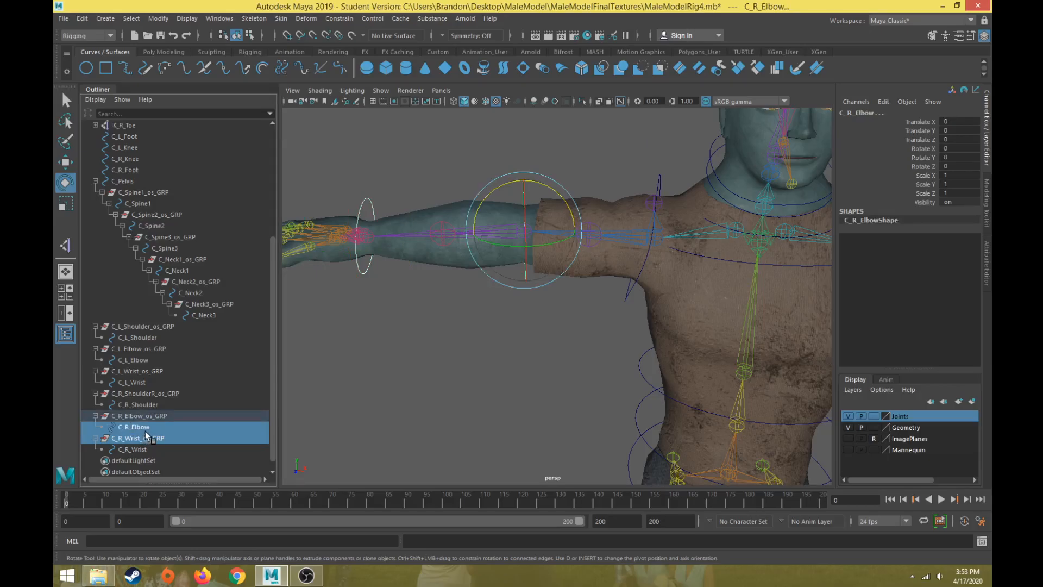
{"action": "key", "text": "p"}
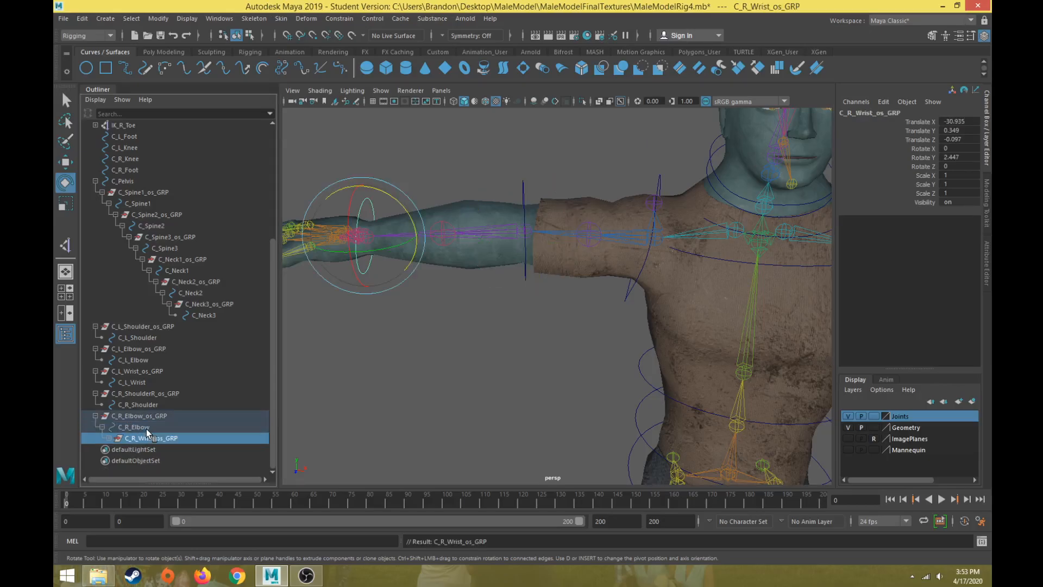
Step: Parent the C_R_Elbow_os_GRP group under the C_R_Shoulder circle and expand its hierarchy
{"action": "left_click", "coordinate": [110, 439]}
{"action": "left_click", "coordinate": [138, 417]}
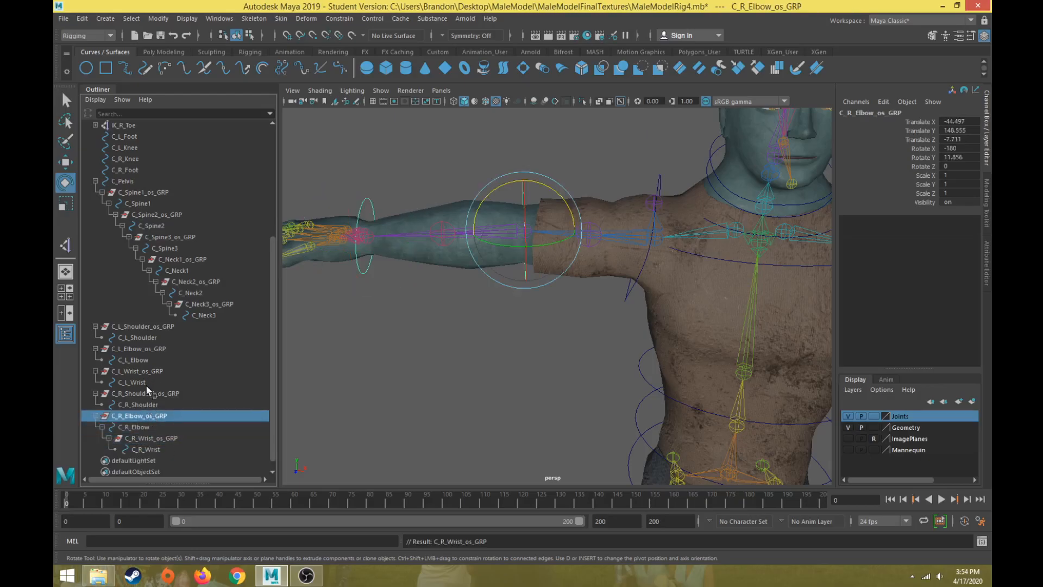
{"action": "left_click", "coordinate": [139, 406], "text": "ctrl"}
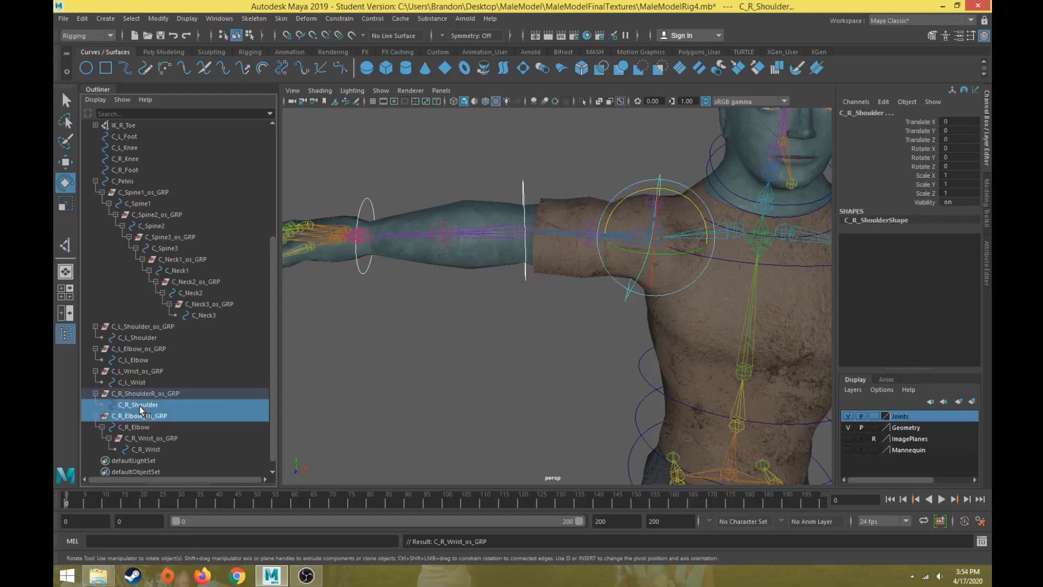
{"action": "key", "text": "p"}
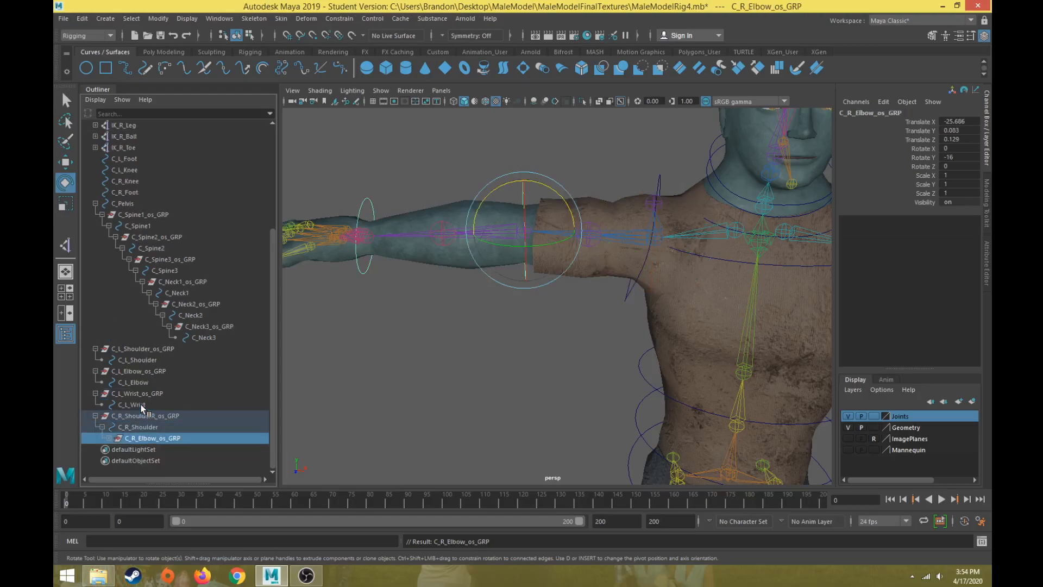
{"action": "left_click", "coordinate": [109, 438]}
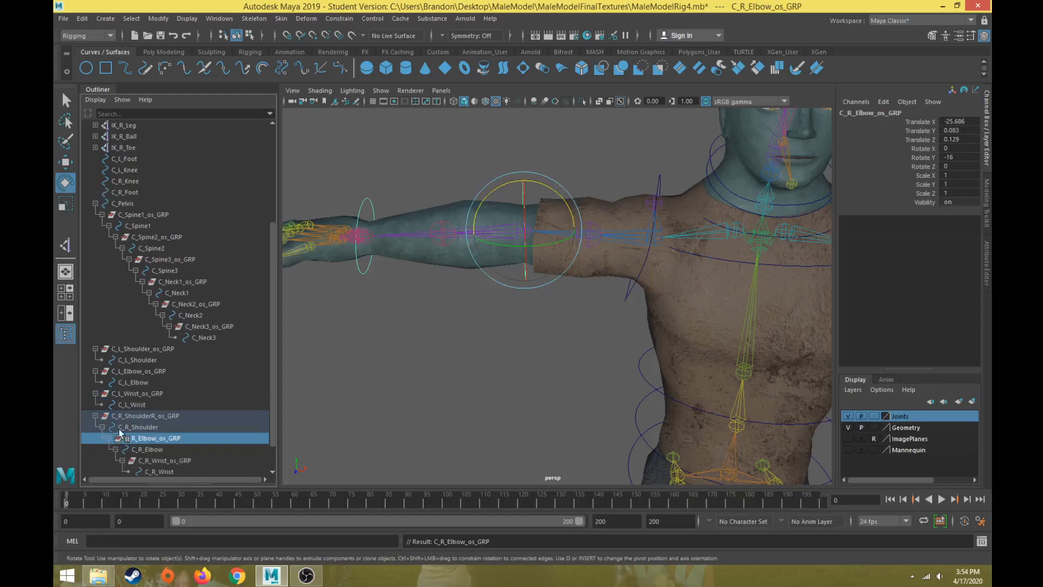
{"action": "scroll", "coordinate": [130, 427], "scroll_direction": "down", "scroll_amount": 1}
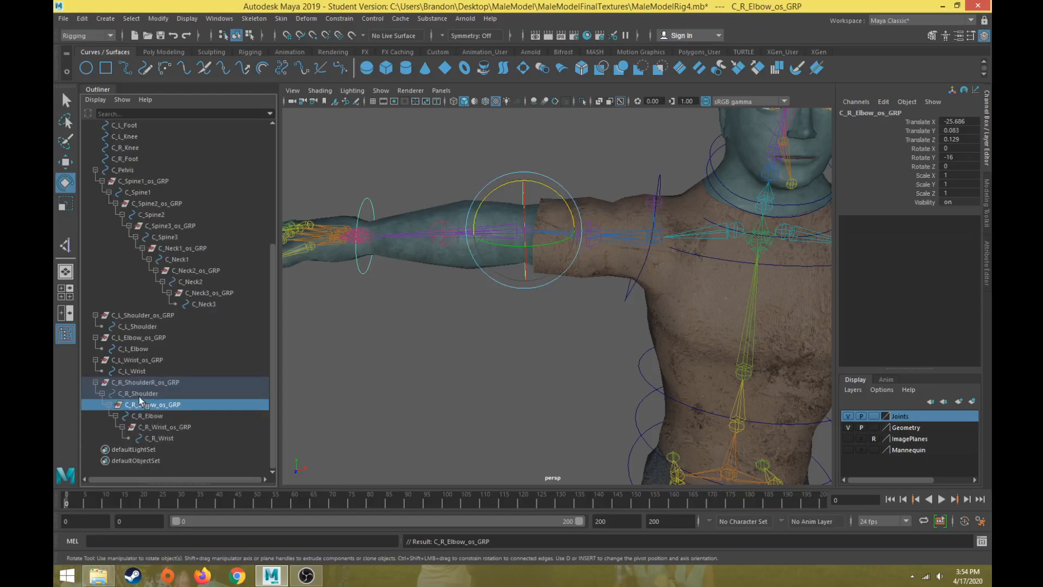
Step: Parent the C_L_Wrist_os_GRP group under the C_L_Elbow circle
{"action": "left_click", "coordinate": [137, 360]}
{"action": "scroll", "coordinate": [524, 348], "scroll_direction": "down", "scroll_amount": 3}
{"action": "middle_click_drag", "start_coordinate": [602, 360], "coordinate": [453, 361], "text": "alt"}
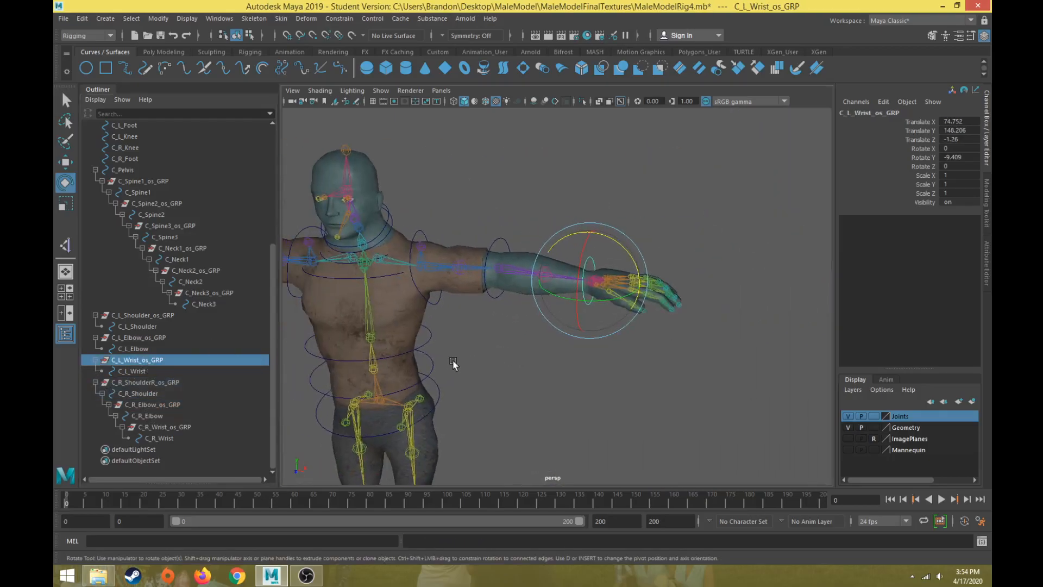
{"action": "left_click", "coordinate": [149, 350]}
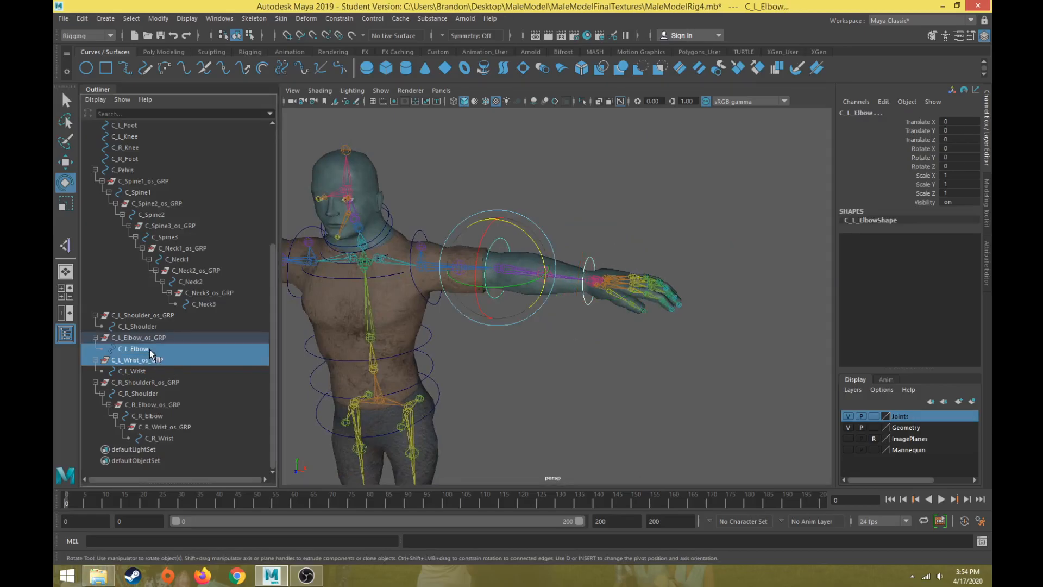
{"action": "middle_click_drag", "start_coordinate": [149, 350], "coordinate": [145, 350]}
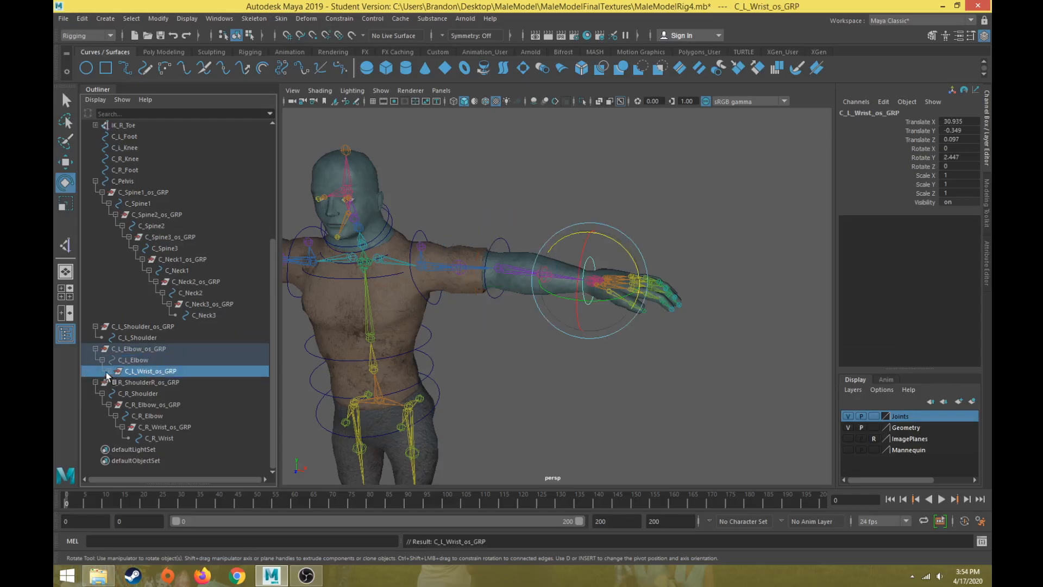
Step: Parent the C_L_Elbow_os_GRP group under the C_L_Shoulder circle
{"action": "left_click", "coordinate": [158, 349]}
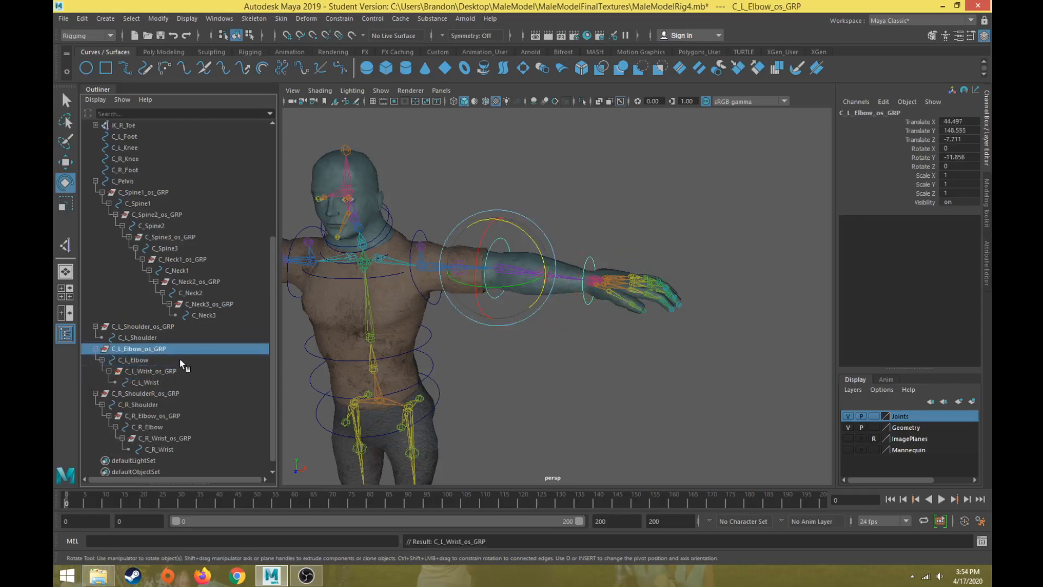
{"action": "left_click", "coordinate": [147, 337]}
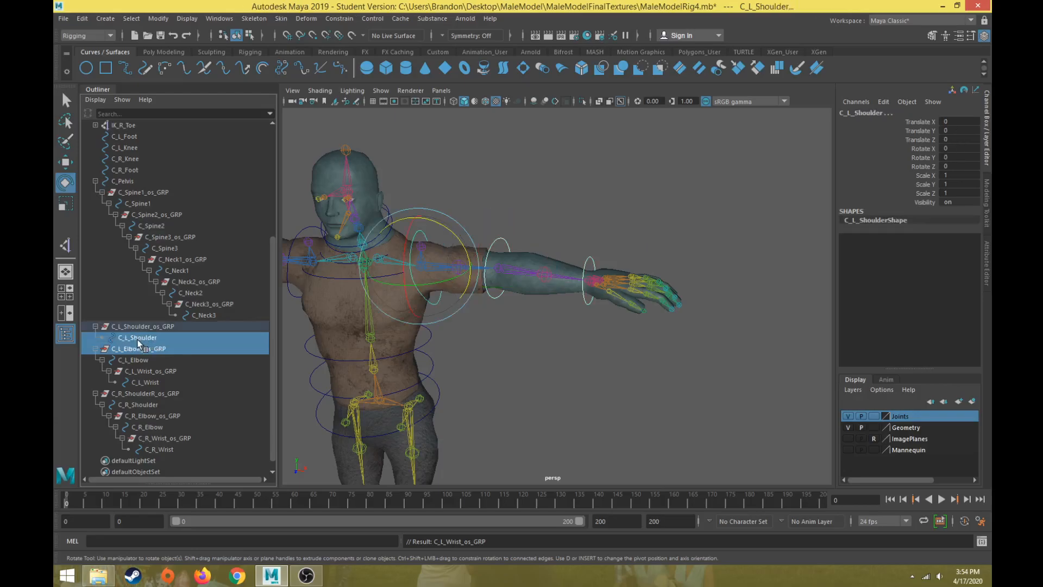
{"action": "middle_click_drag", "start_coordinate": [146, 340], "coordinate": [146, 341]}
Step: Test-rotate the left shoulder, elbow and wrist controls, undoing each rotation
{"action": "left_click", "coordinate": [144, 349]}
{"action": "mouse_move", "coordinate": [419, 283]}
{"action": "left_mouse_down"}
{"action": "mouse_move", "coordinate": [387, 296]}
{"action": "mouse_move", "coordinate": [407, 287]}
{"action": "left_mouse_up"}
{"action": "key", "text": "ctrl+z"}
{"action": "left_click", "coordinate": [501, 239]}
{"action": "left_click_drag", "start_coordinate": [502, 293], "coordinate": [564, 260]}
{"action": "key", "text": "ctrl+z"}
{"action": "left_click", "coordinate": [590, 262]}
{"action": "mouse_move", "coordinate": [608, 298]}
{"action": "left_mouse_down"}
{"action": "mouse_move", "coordinate": [636, 296]}
{"action": "mouse_move", "coordinate": [603, 299]}
{"action": "left_mouse_up"}
{"action": "key", "text": "ctrl+z"}
Step: Parent the C_L_Shoulder_os_GRP group under the C_Spine3 control and expand its hierarchy
{"action": "left_click", "coordinate": [144, 348]}
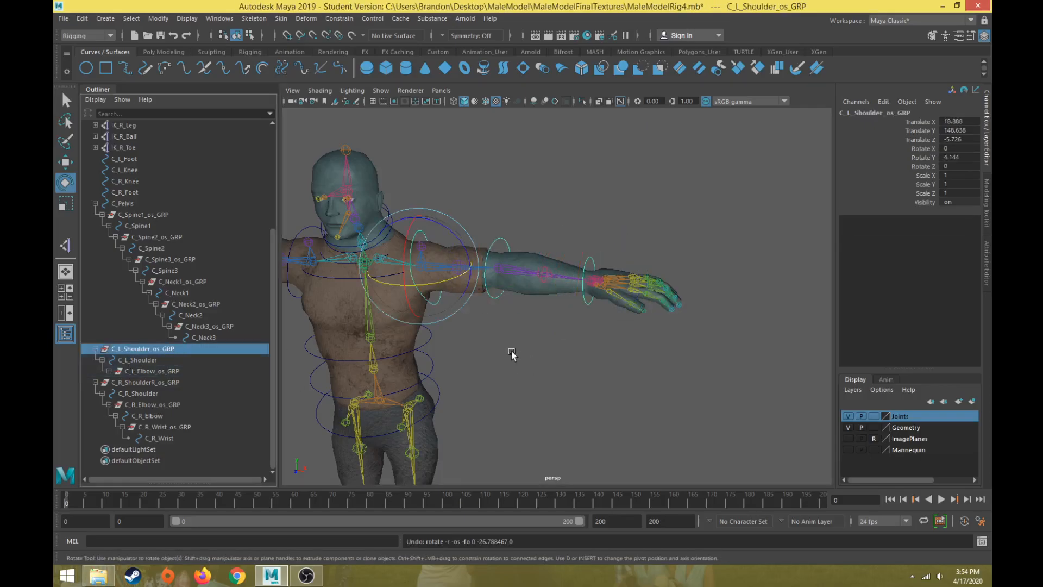
{"action": "key", "text": "f"}
{"action": "left_click", "coordinate": [108, 372]}
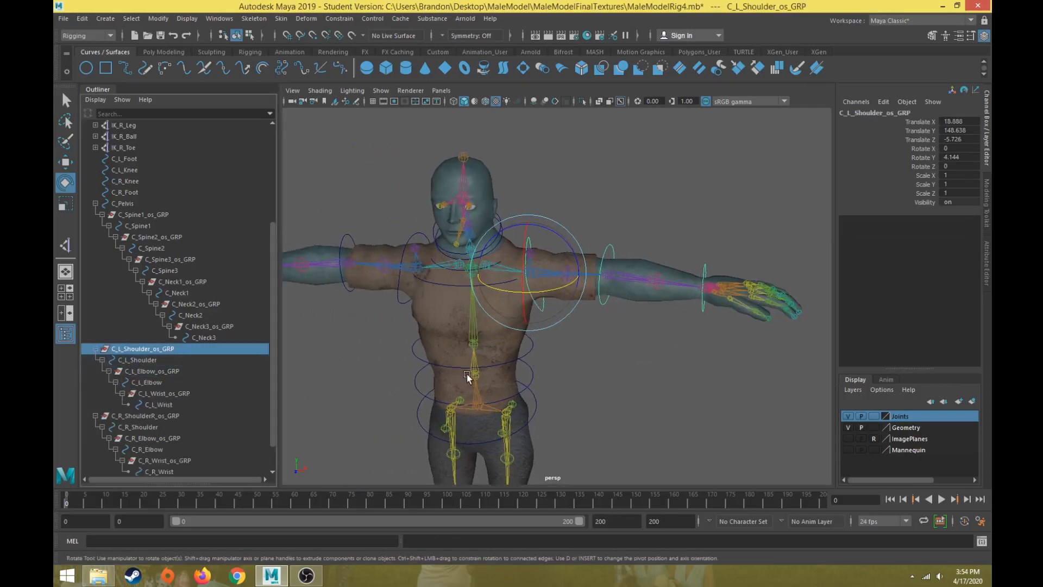
{"action": "scroll", "coordinate": [466, 377], "scroll_direction": "up", "scroll_amount": 3}
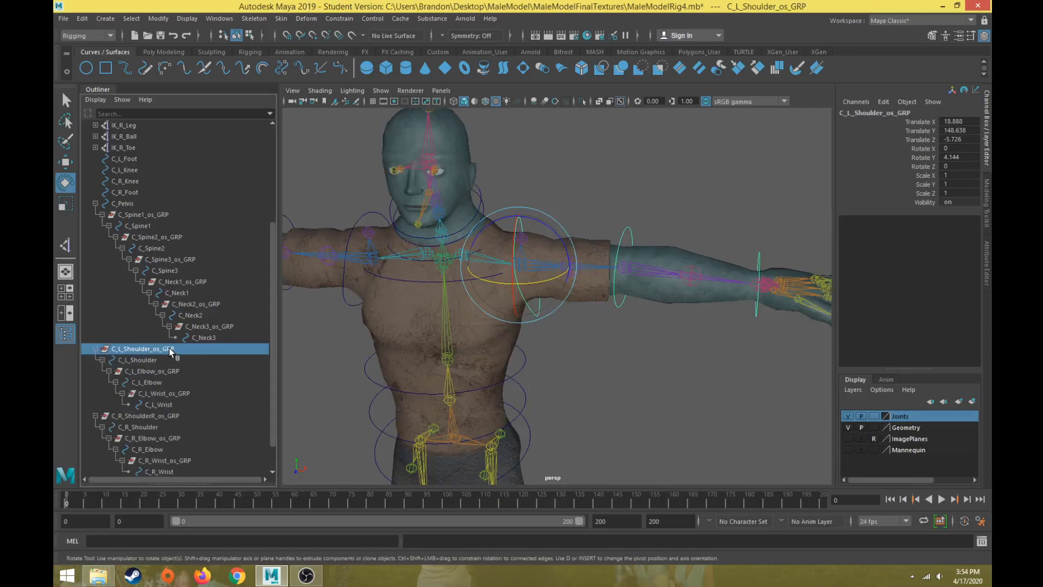
{"action": "left_click", "coordinate": [165, 272]}
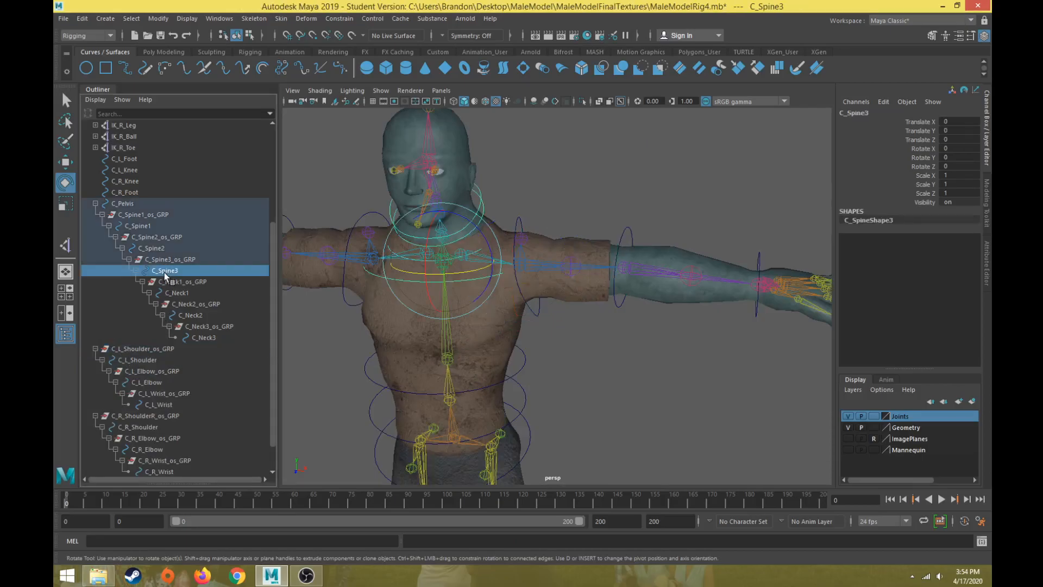
{"action": "left_click", "coordinate": [148, 348]}
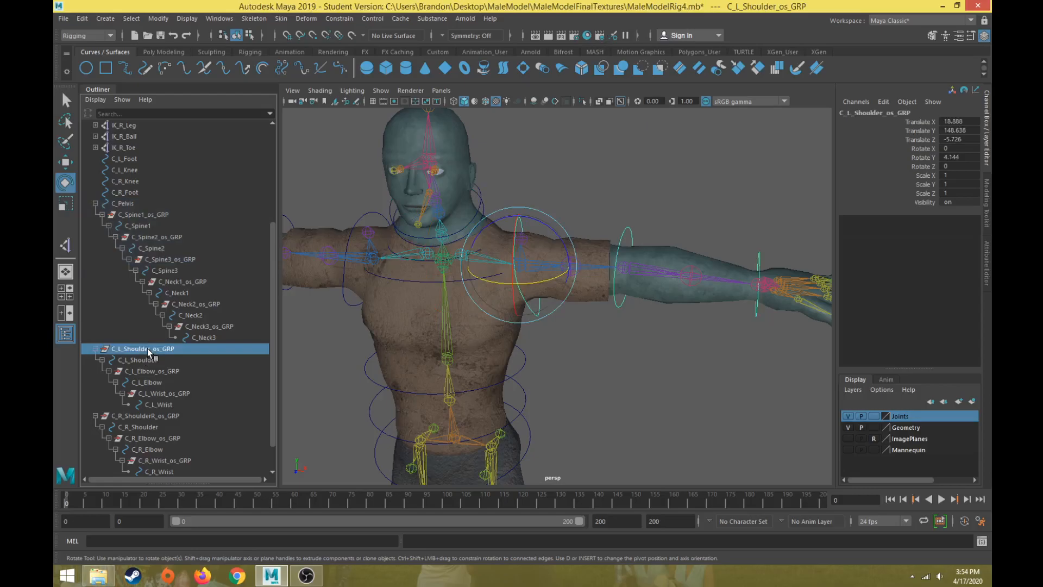
{"action": "left_click", "coordinate": [166, 272], "text": "ctrl"}
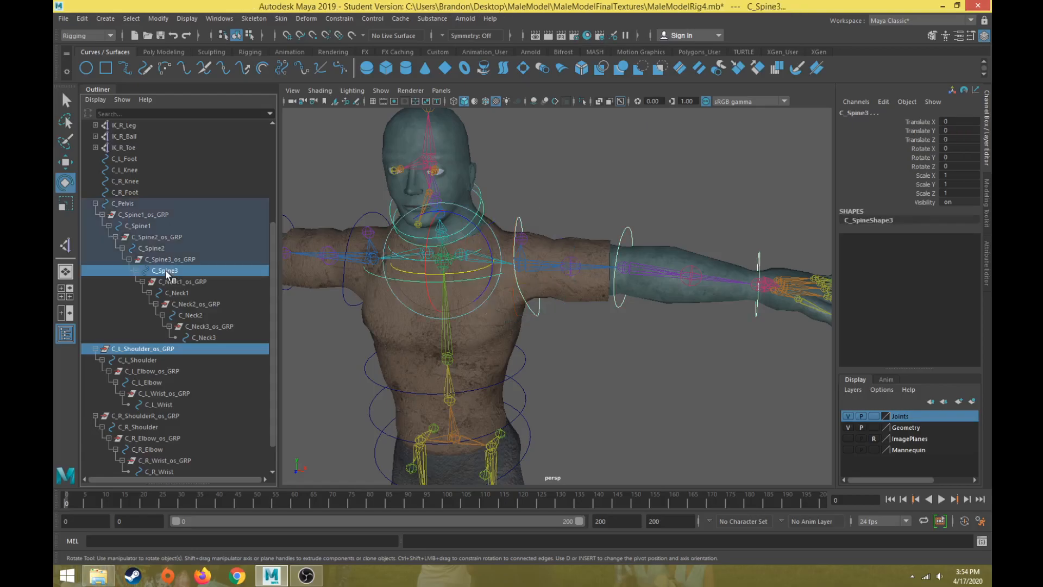
{"action": "key", "text": "p"}
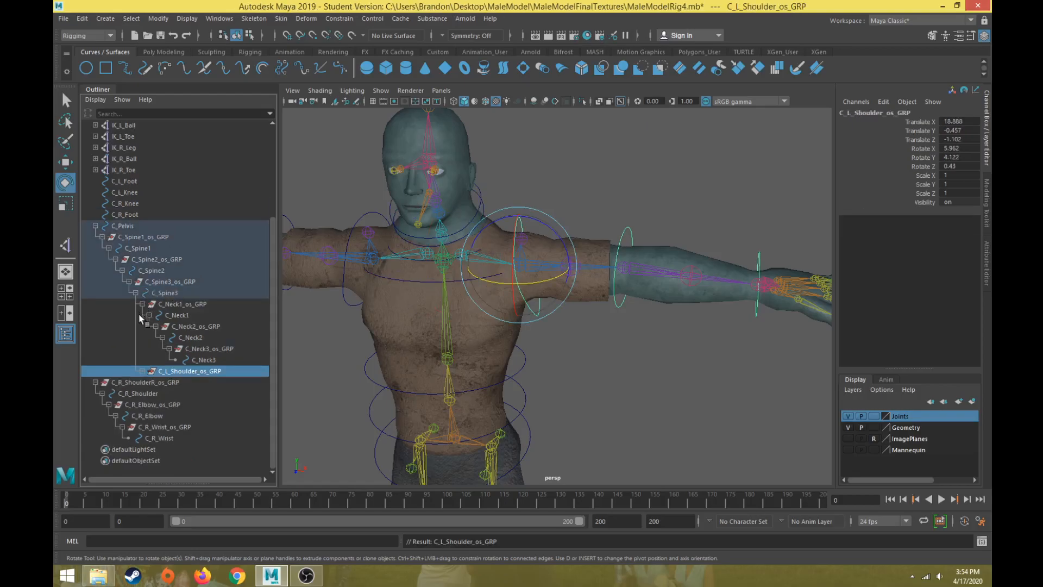
{"action": "left_click", "coordinate": [143, 372]}
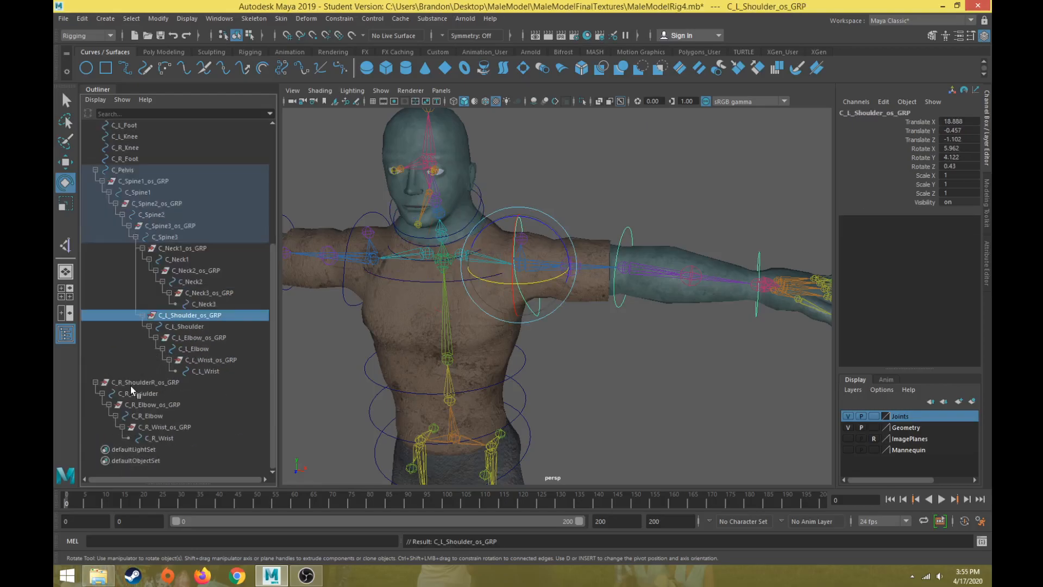
Step: Parent the C_R_ShoulderR_os_GRP group under the C_Spine3 control and expand its hierarchy
{"action": "left_click", "coordinate": [128, 383]}
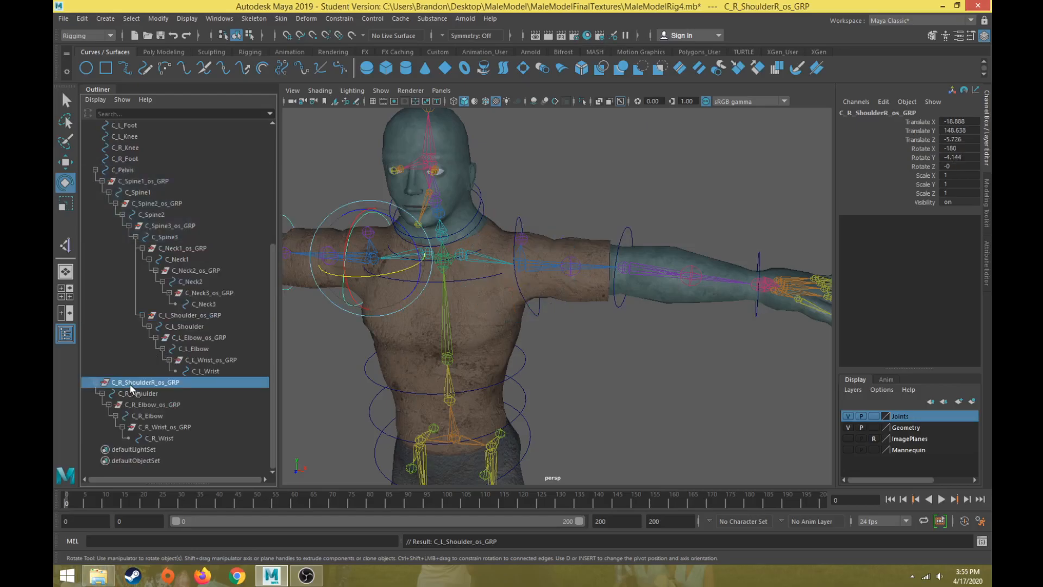
{"action": "left_click", "coordinate": [173, 237], "text": "ctrl"}
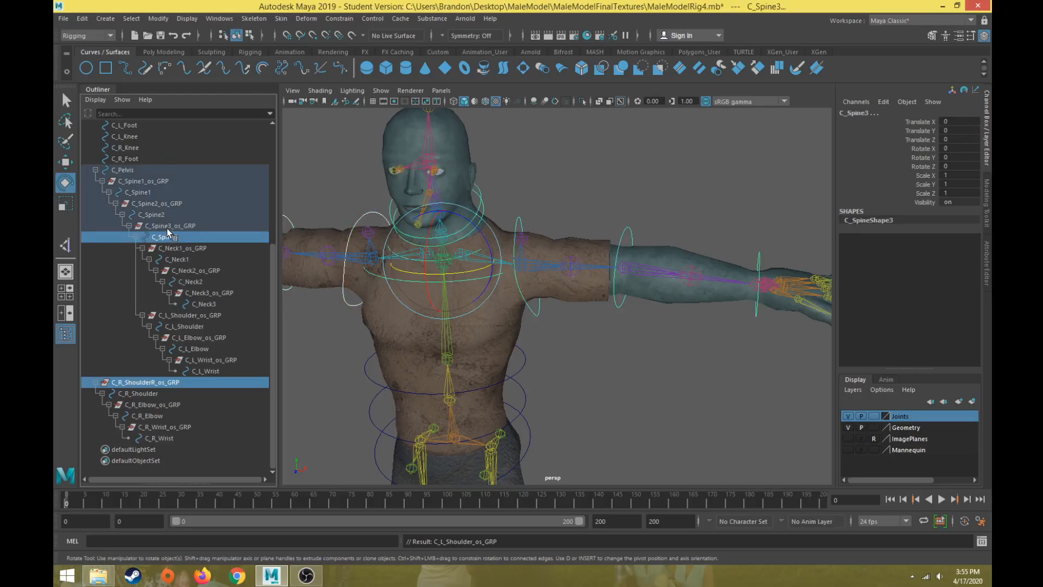
{"action": "key", "text": "p"}
{"action": "left_click", "coordinate": [143, 438]}
{"action": "scroll", "coordinate": [156, 427], "scroll_direction": "down", "scroll_amount": 2}
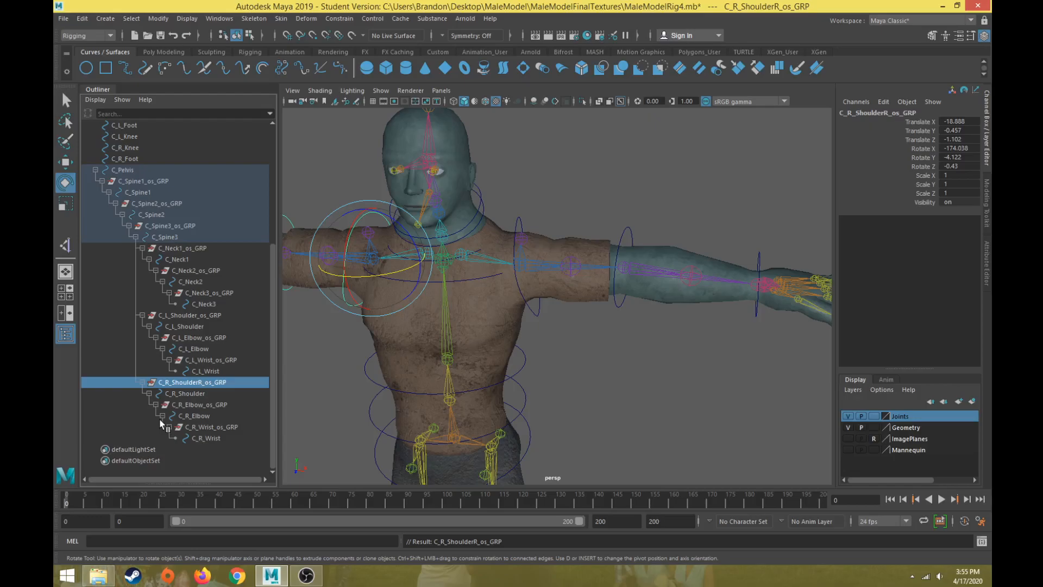
Step: Test-rotate the C_Spine3, C_Spine2 and C_Spine1 controls one by one, undoing each rotation
{"action": "left_click", "coordinate": [487, 282]}
{"action": "key", "text": "f"}
{"action": "scroll", "coordinate": [488, 284], "scroll_direction": "down", "scroll_amount": 3}
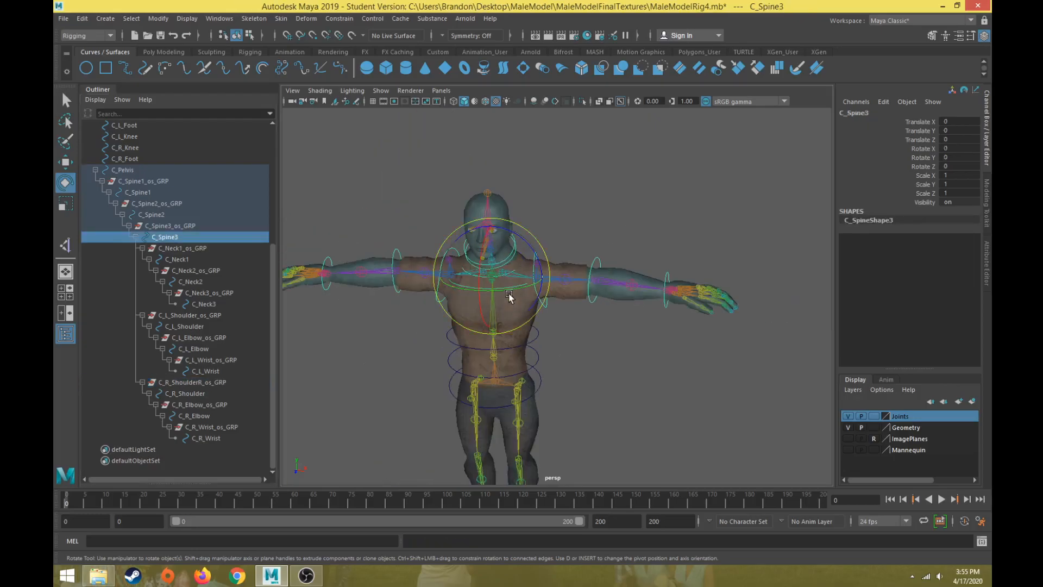
{"action": "left_click_drag", "start_coordinate": [526, 312], "coordinate": [546, 368], "text": "alt"}
{"action": "key", "text": "ctrl+z"}
{"action": "left_click", "coordinate": [537, 329]}
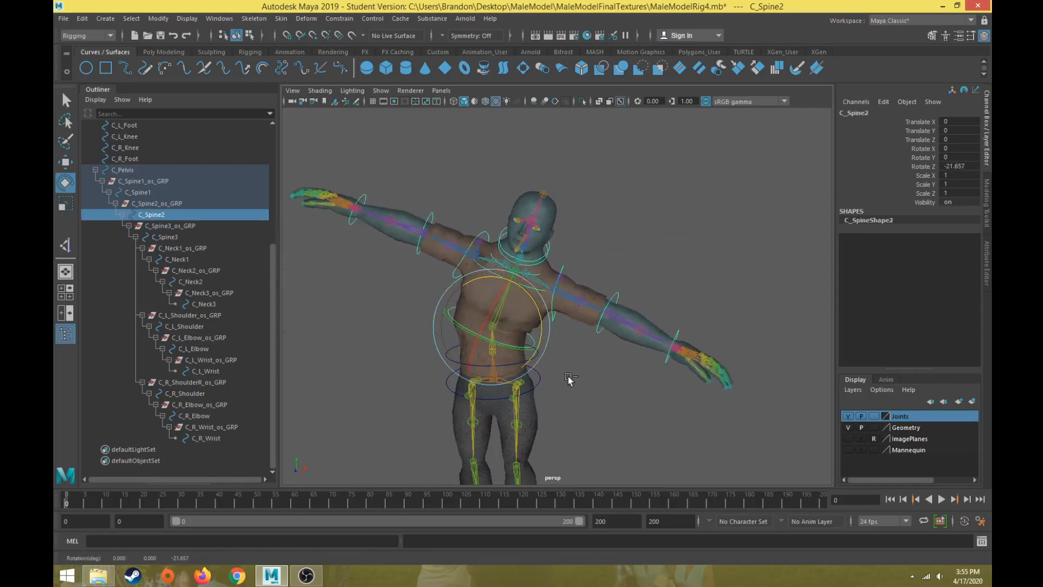
{"action": "key", "text": "ctrl+z"}
{"action": "left_click", "coordinate": [575, 375]}
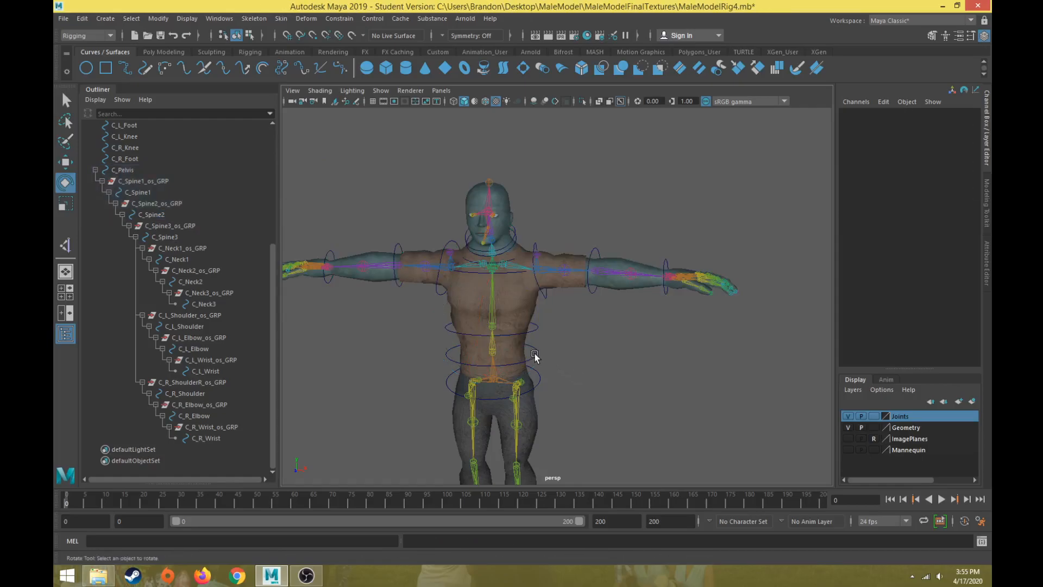
{"action": "left_click", "coordinate": [534, 355]}
{"action": "mouse_move", "coordinate": [531, 324]}
{"action": "left_mouse_down"}
{"action": "mouse_move", "coordinate": [550, 343]}
{"action": "mouse_move", "coordinate": [519, 305]}
{"action": "mouse_move", "coordinate": [544, 329]}
{"action": "left_mouse_up"}
{"action": "key", "text": "ctrl+z"}
{"action": "left_click", "coordinate": [573, 385]}
Step: Try moving and rotating the C_Pelvis control to test the full body hierarchy, undoing each change
{"action": "key", "text": "w"}
{"action": "left_click", "coordinate": [538, 381]}
{"action": "left_click_drag", "start_coordinate": [499, 386], "coordinate": [536, 393]}
{"action": "key", "text": "ctrl+z"}
{"action": "key", "text": "e"}
{"action": "key", "text": "ctrl+z"}
{"action": "scroll", "coordinate": [552, 396], "scroll_direction": "down", "scroll_amount": 5}
{"action": "middle_click_drag", "start_coordinate": [552, 396], "coordinate": [575, 353], "text": "alt"}
{"action": "scroll", "coordinate": [575, 354], "scroll_direction": "up", "scroll_amount": 3}
{"action": "left_click_drag", "start_coordinate": [575, 353], "coordinate": [630, 372], "text": "alt"}
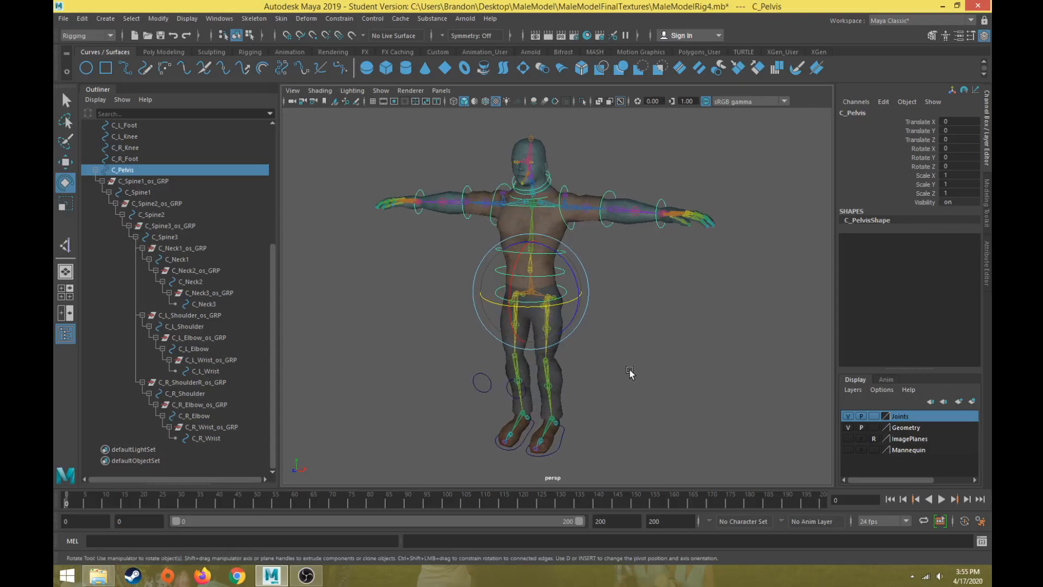